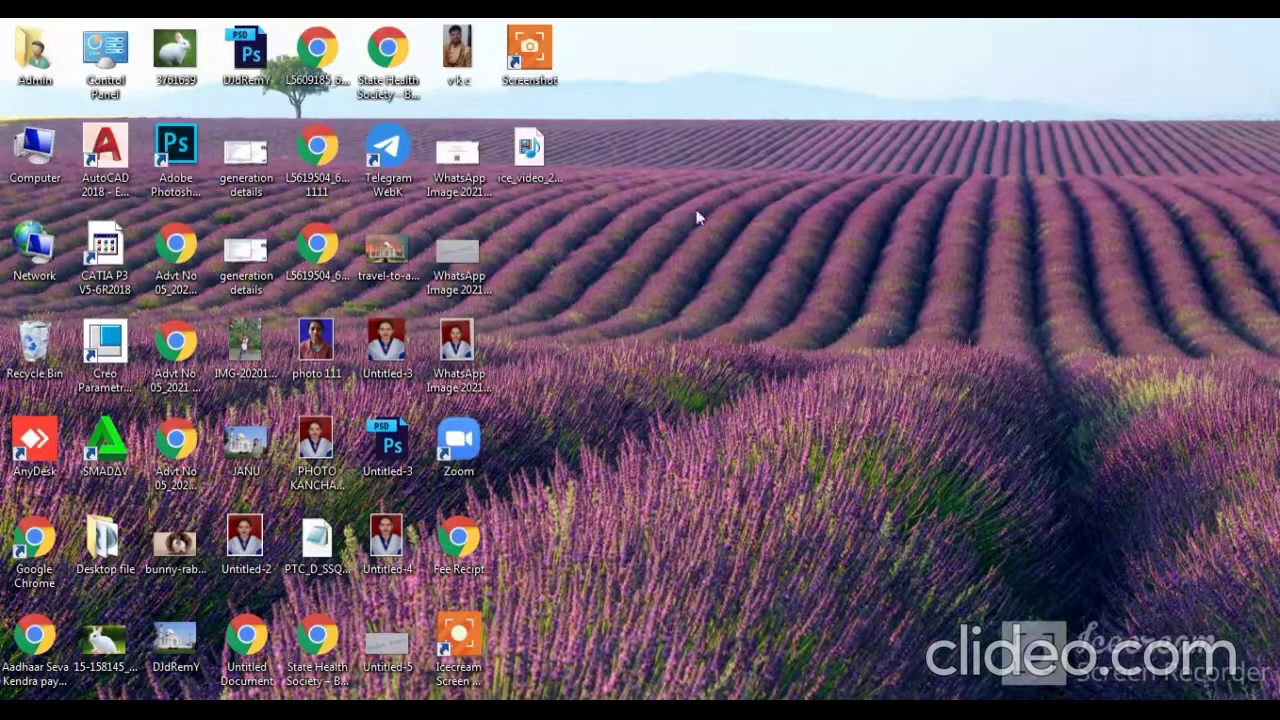
# Step: Launch Creo Parametric 6.0 and close the Resource Center and welcome browser page
pyautogui.click(117, 360)
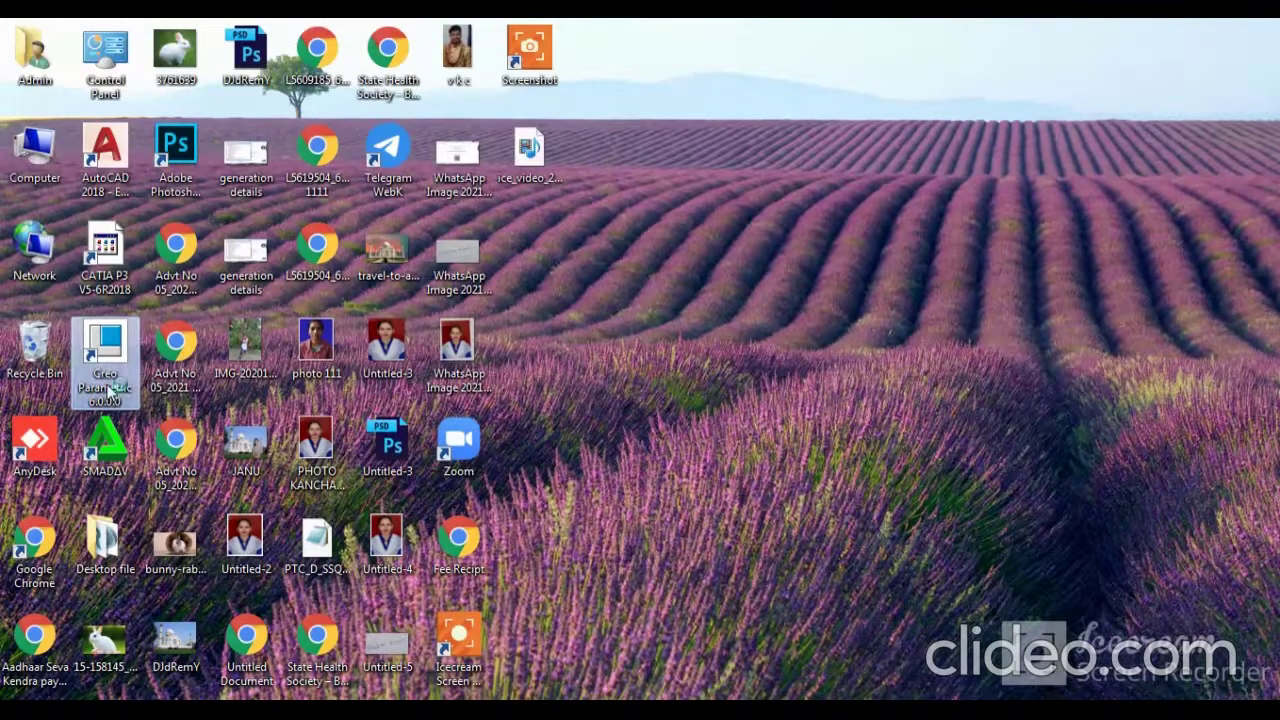
pyautogui.doubleClick(113, 385)
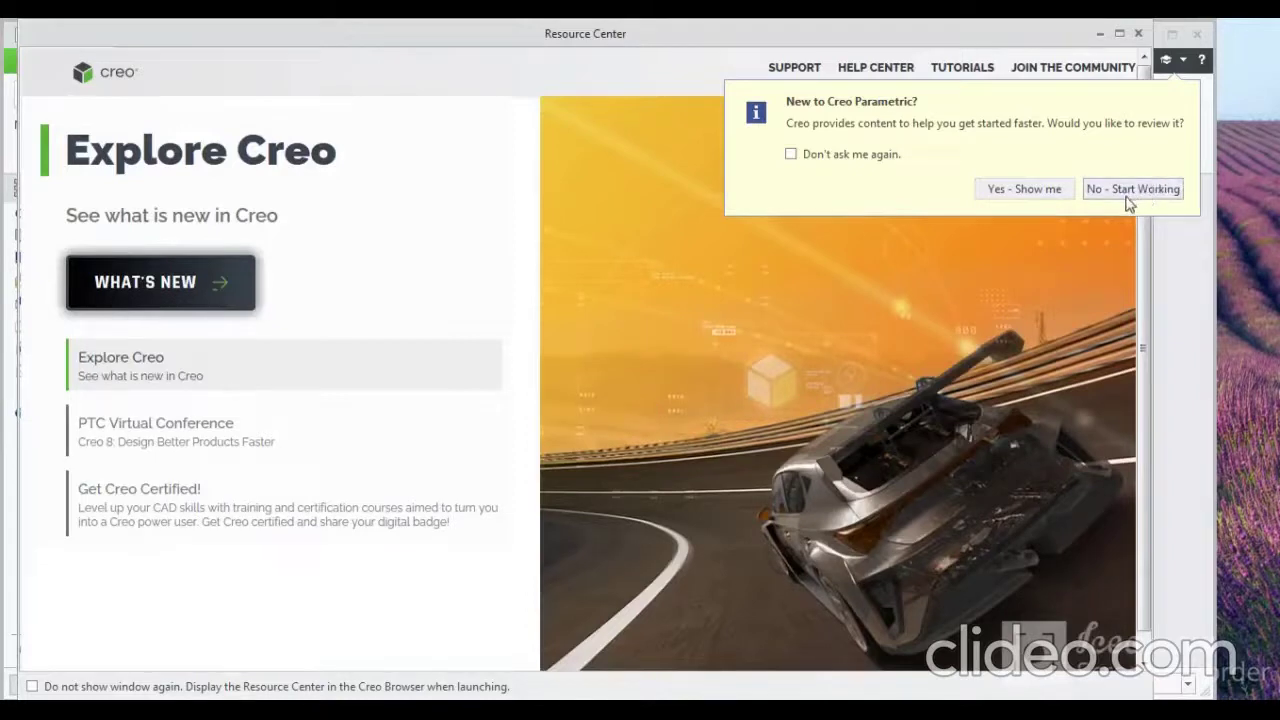
pyautogui.click(1136, 195)
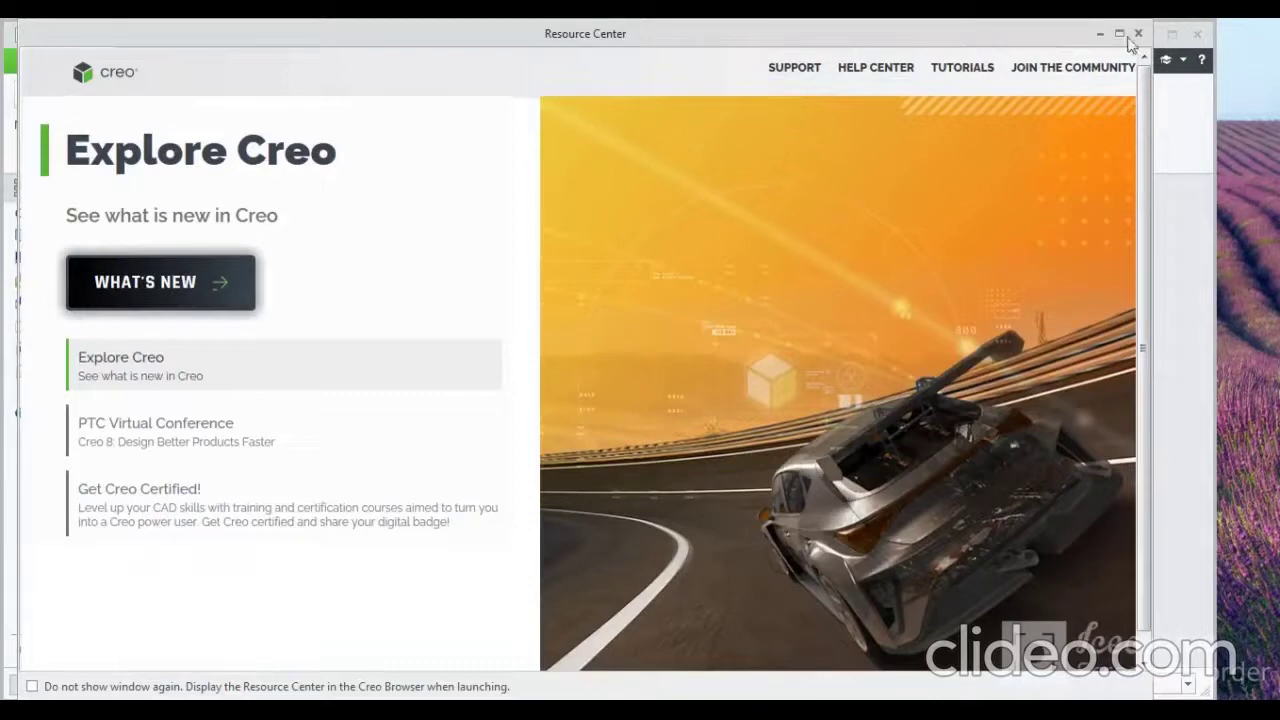
pyautogui.click(1138, 35)
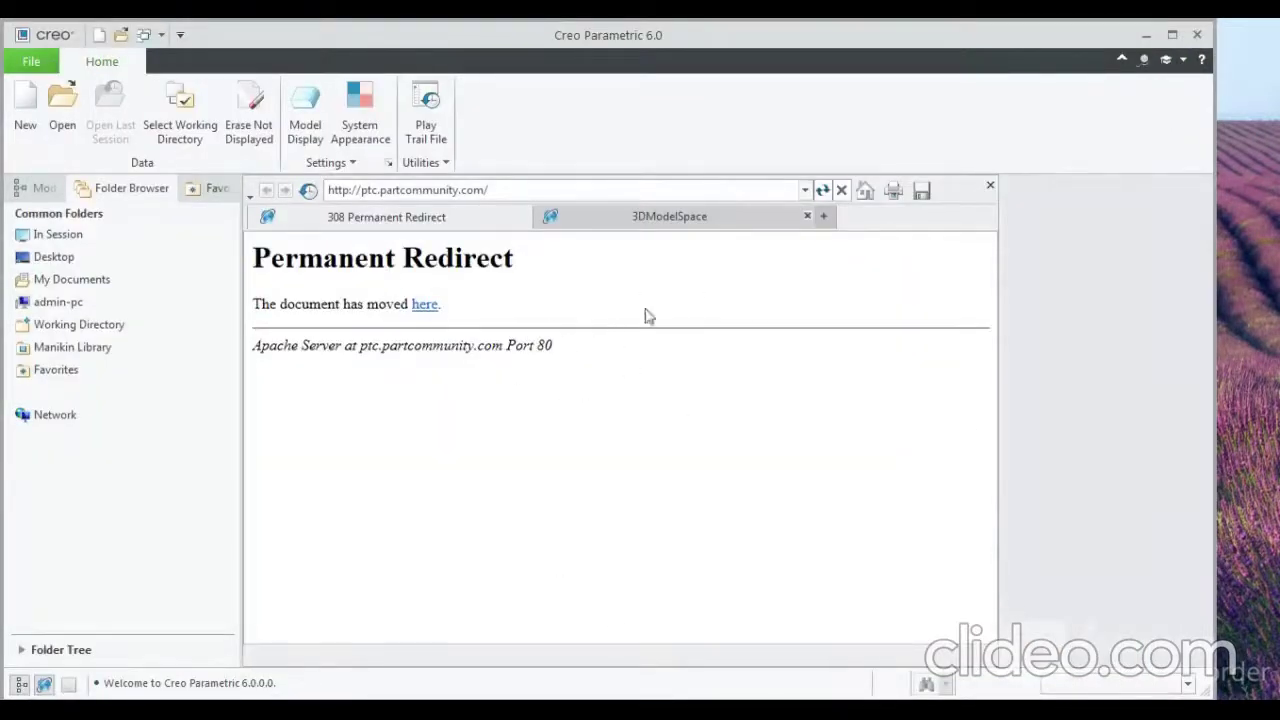
pyautogui.click(990, 186)
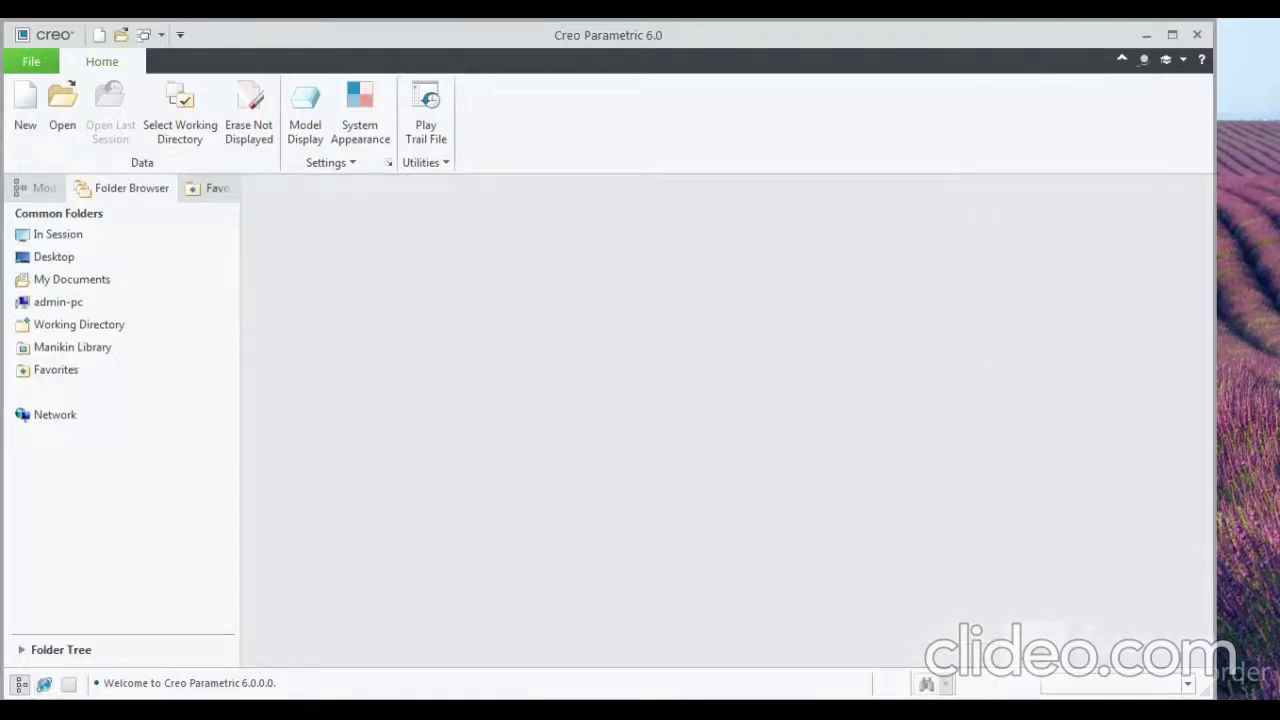
# Step: Maximize the Creo window and bring up the New file dialog
pyautogui.click(1176, 35)
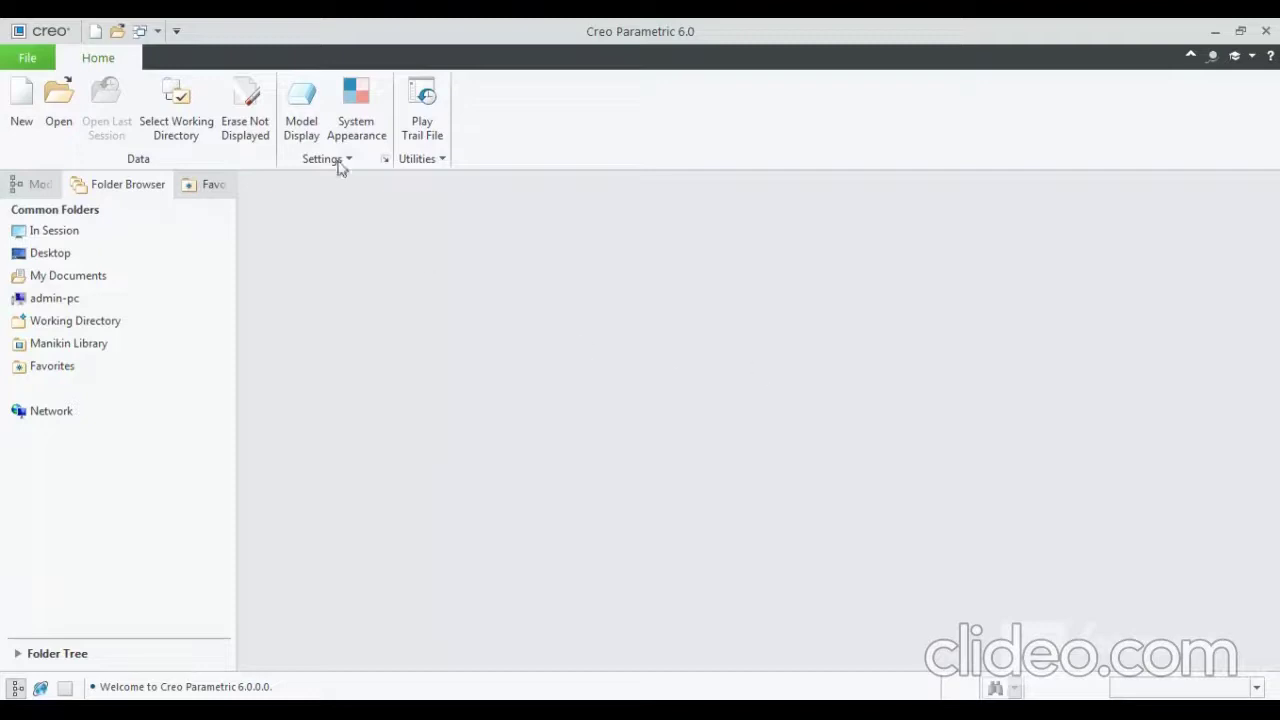
pyautogui.click(16, 106)
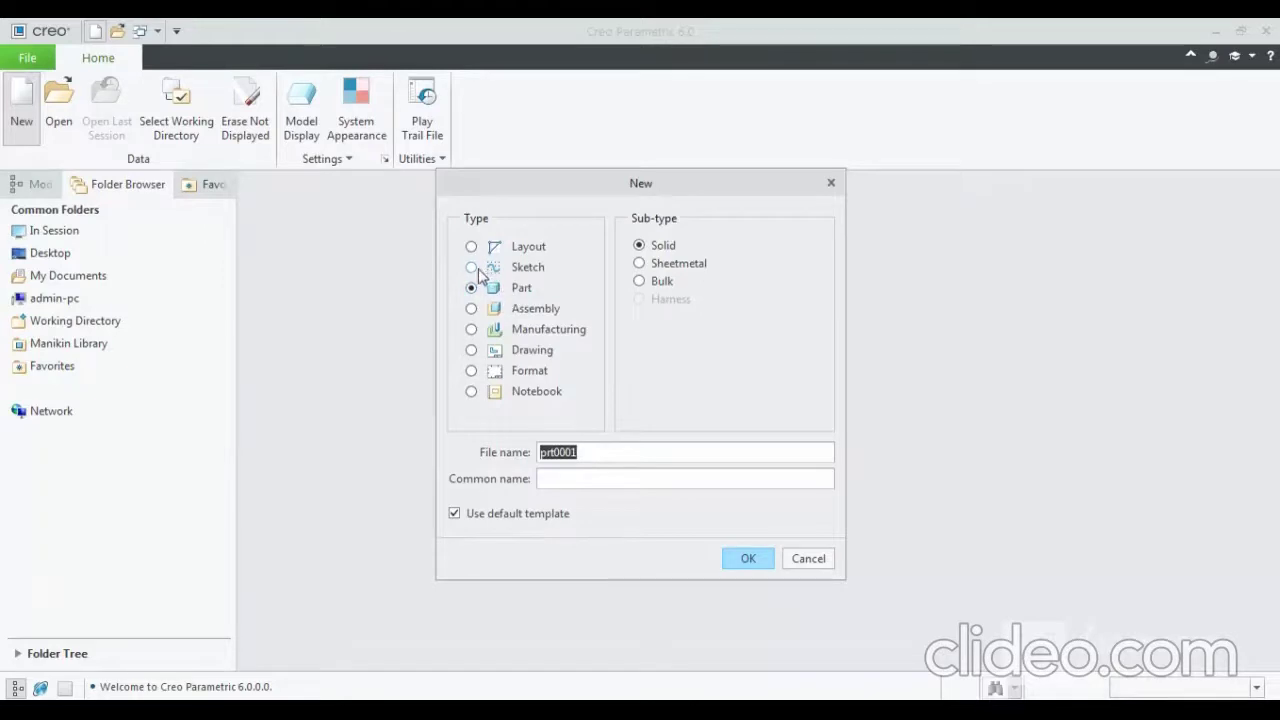
# Step: Create a new standalone sketch file named S2D0001
pyautogui.click(476, 270)
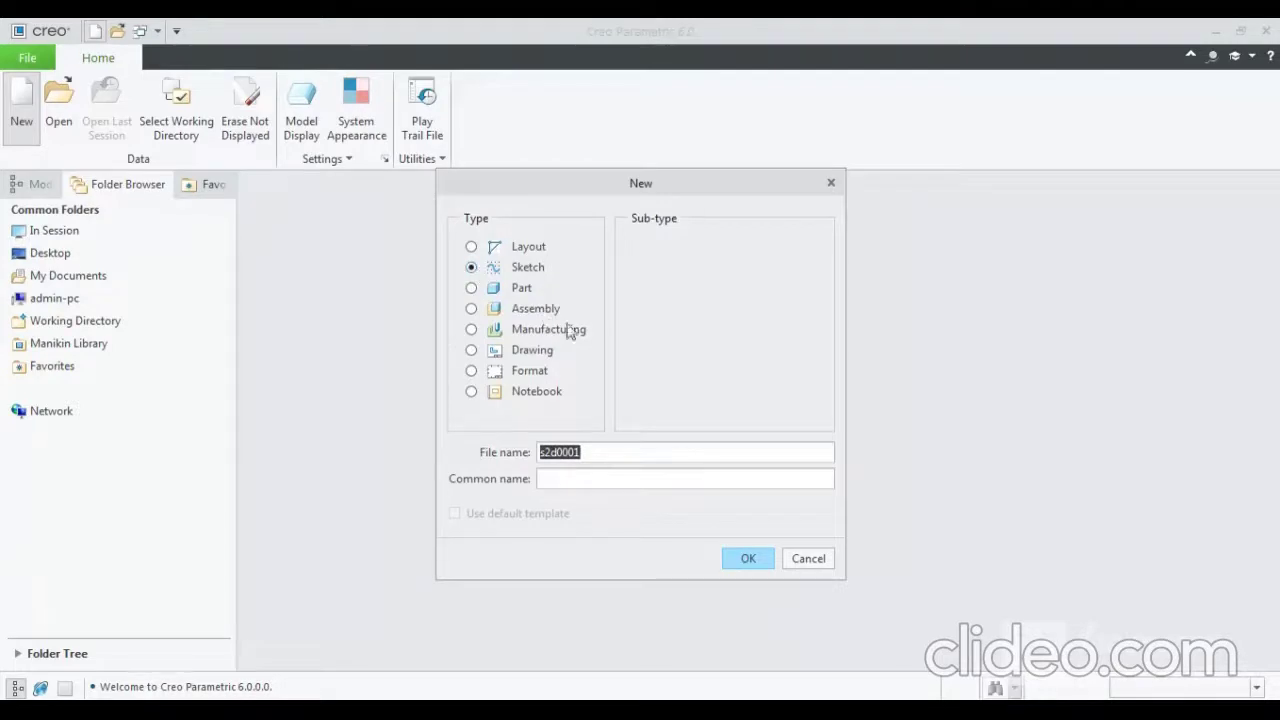
pyautogui.click(746, 558)
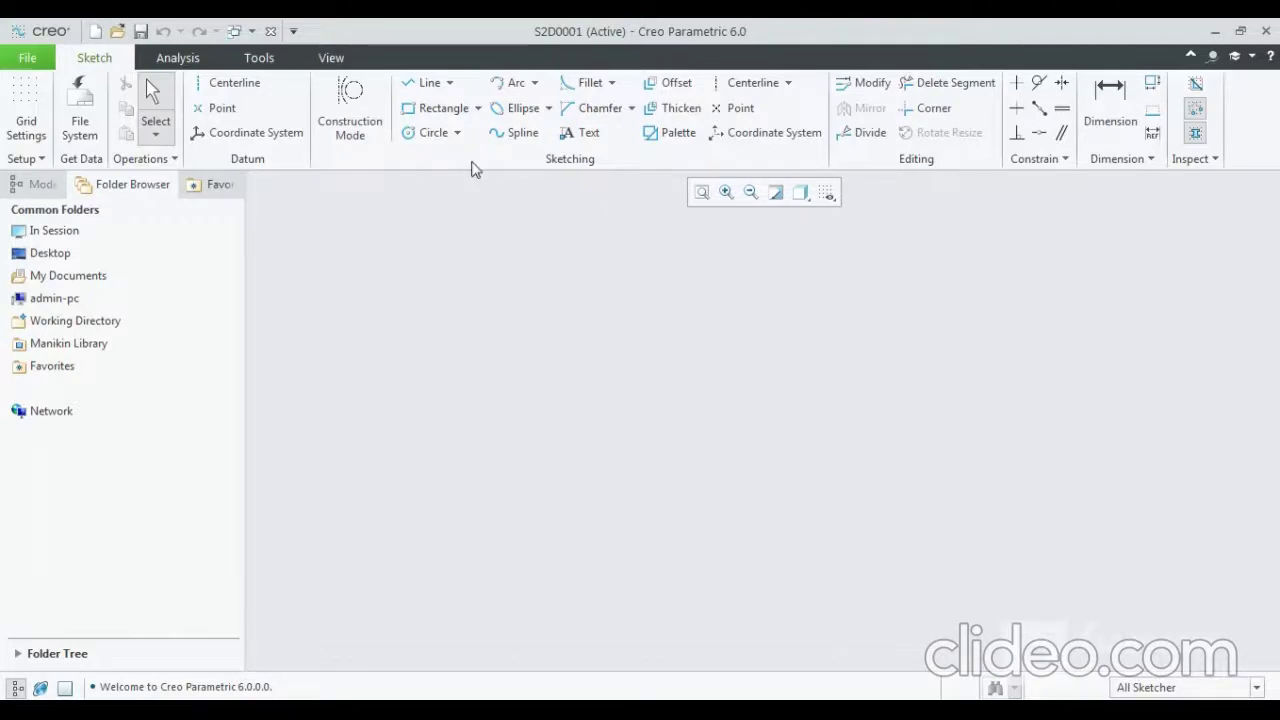
pyautogui.click(28, 60)
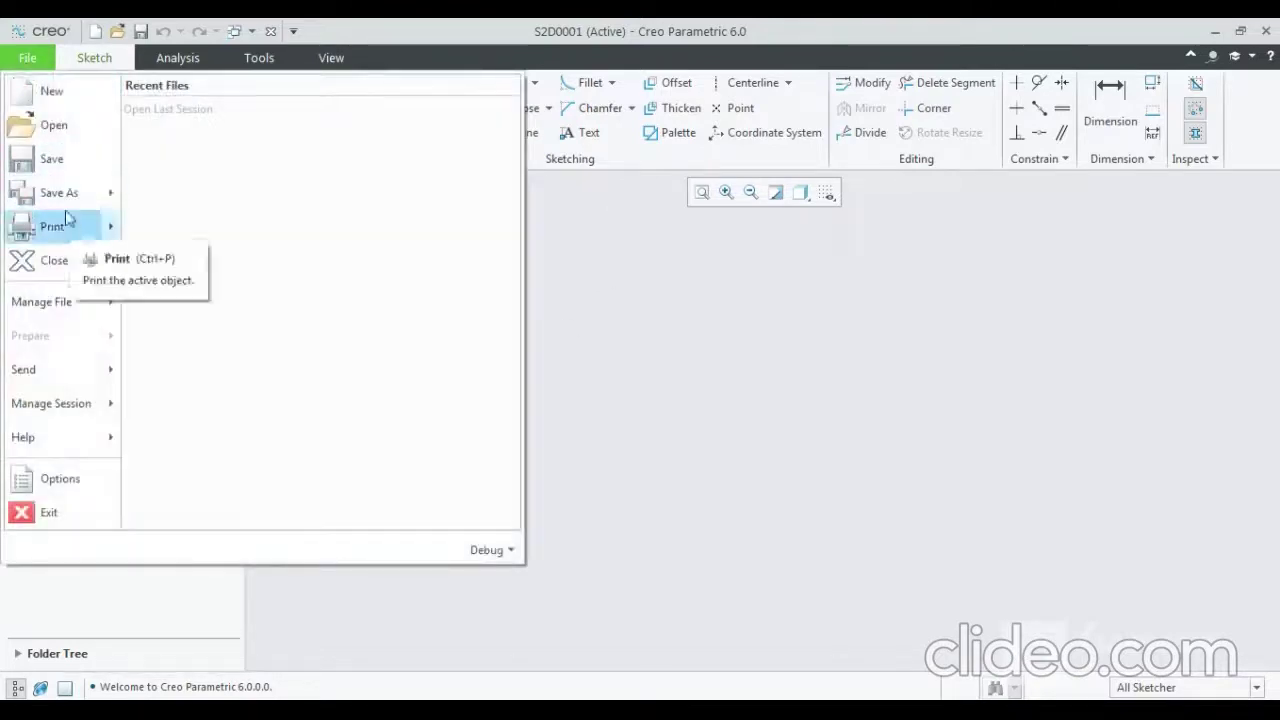
# Step: Create solid part PRT0001 from the default template and show it in default orientation
pyautogui.click(28, 100)
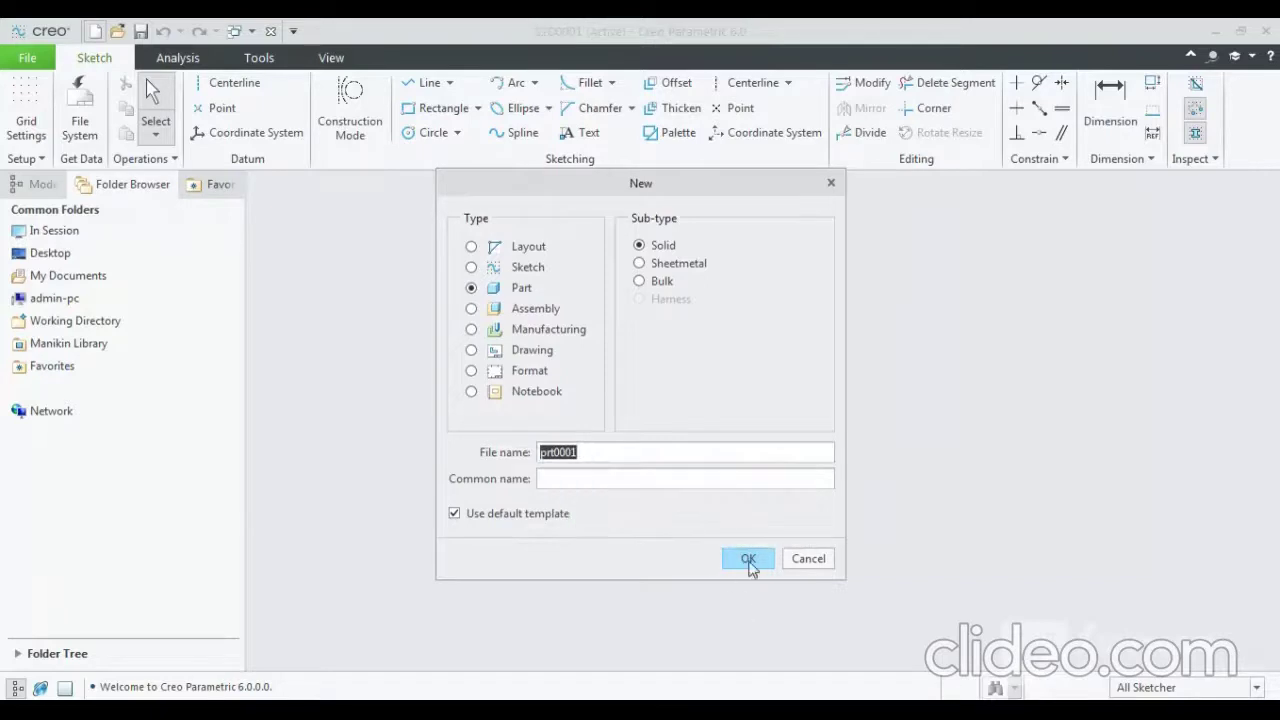
pyautogui.click(749, 562)
pyautogui.hotkey('ctrl', 'd')
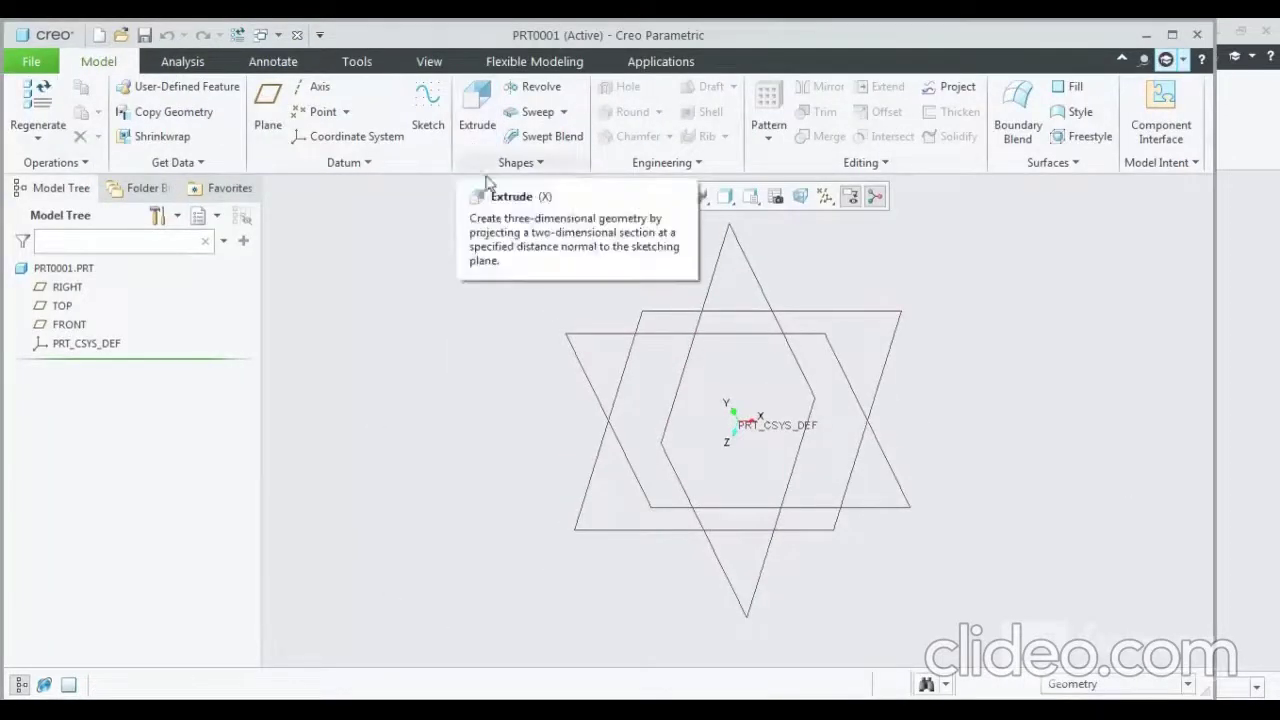
# Step: Maximize the PRT0001 window and briefly highlight the RIGHT and FRONT datum planes
pyautogui.click(1173, 44)
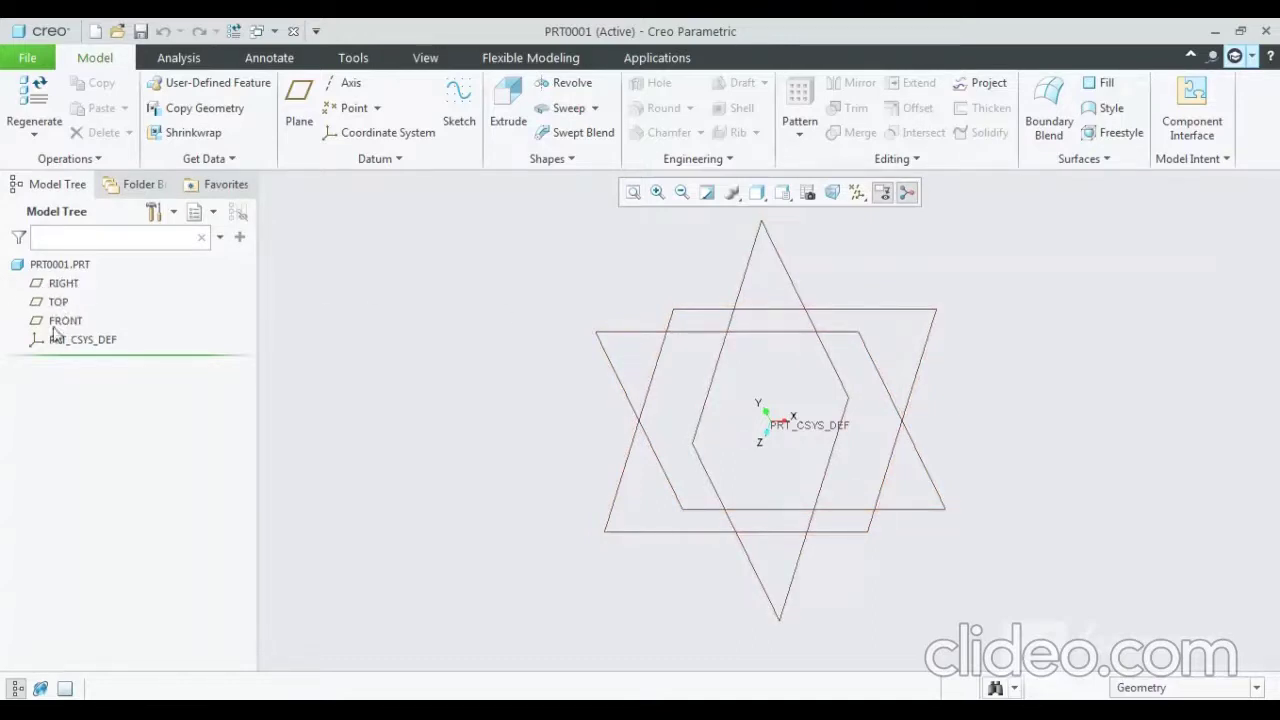
pyautogui.click(62, 285)
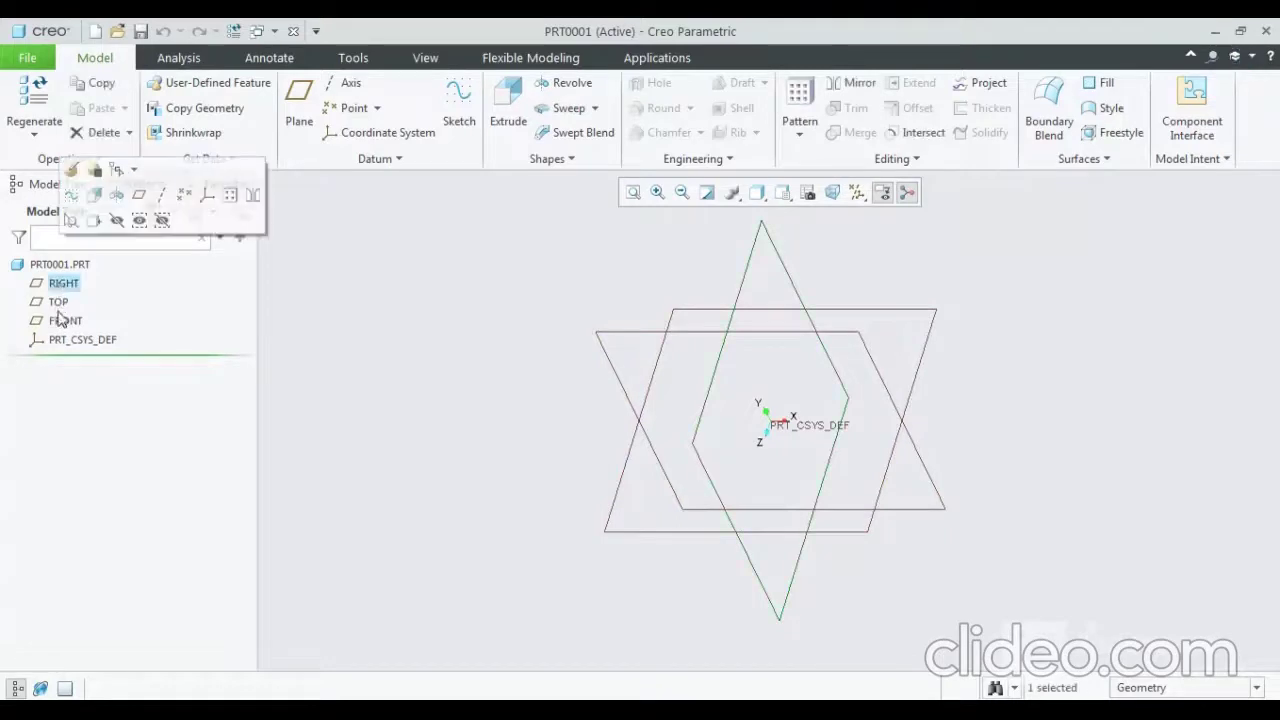
pyautogui.click(66, 322)
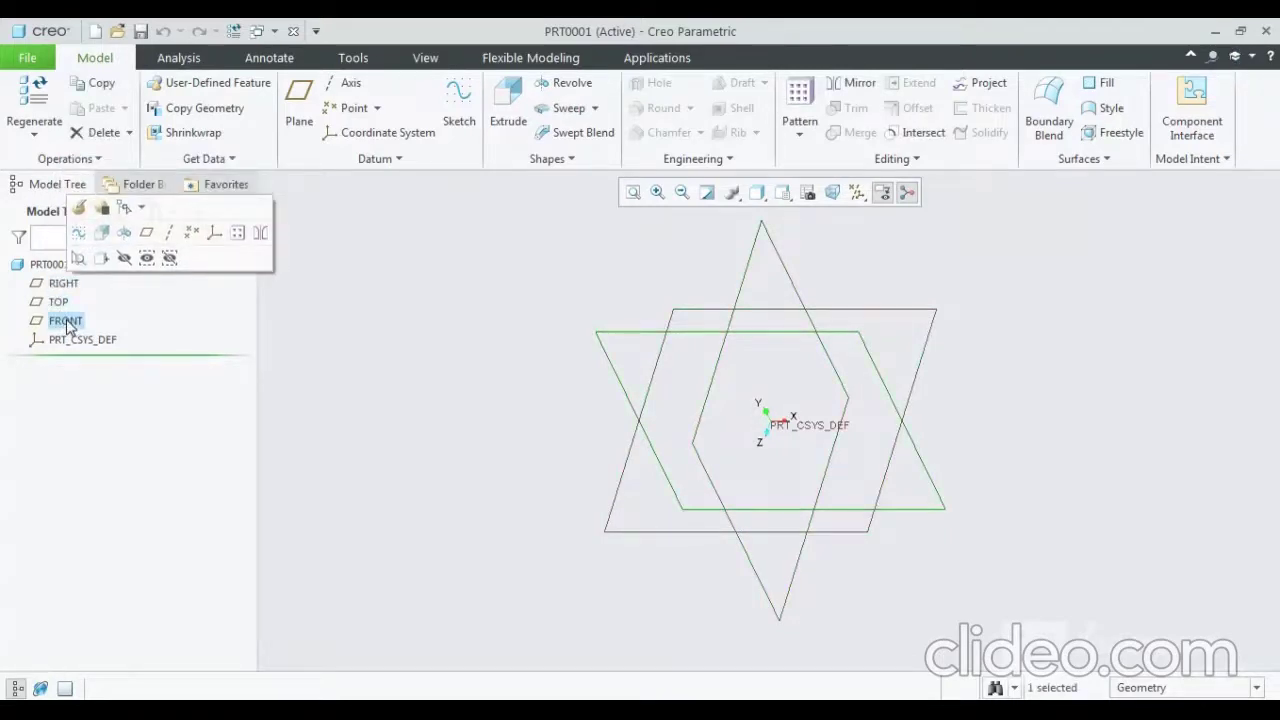
pyautogui.click(413, 333)
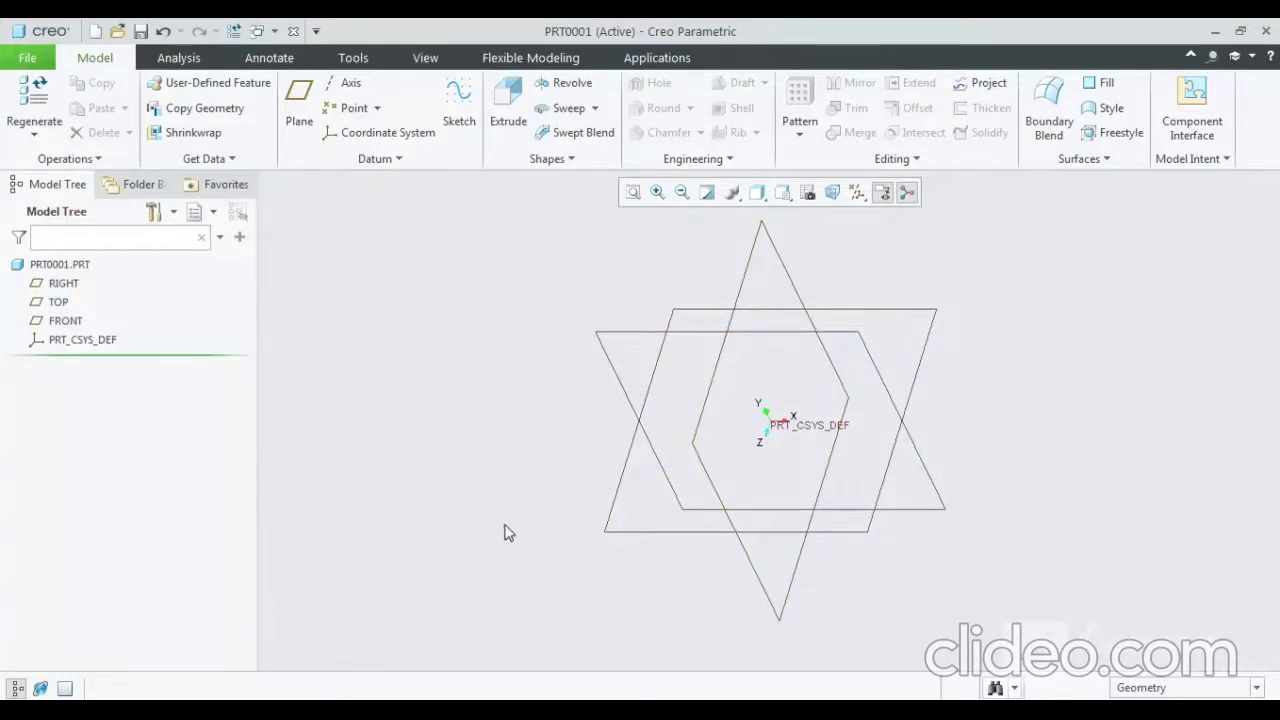
# Step: Start Sketch 1 on the TOP datum plane, referenced to RIGHT with Right orientation
pyautogui.click(460, 95)
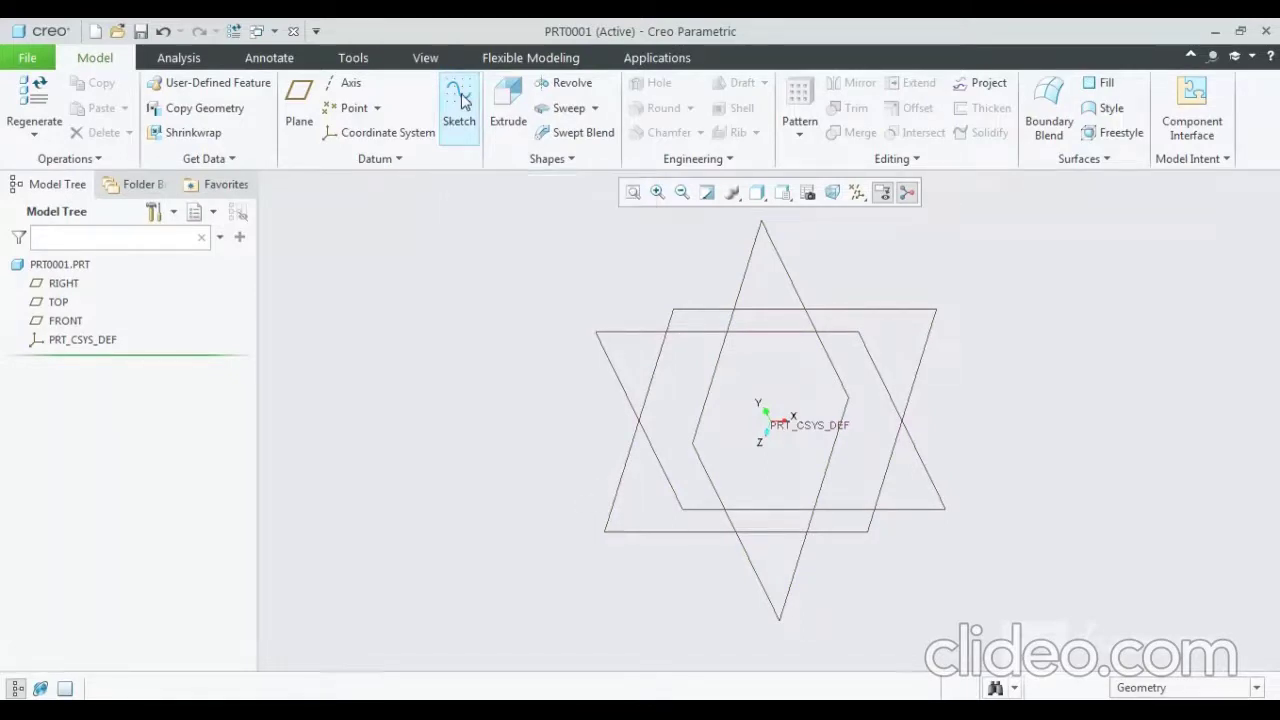
pyautogui.click(623, 468)
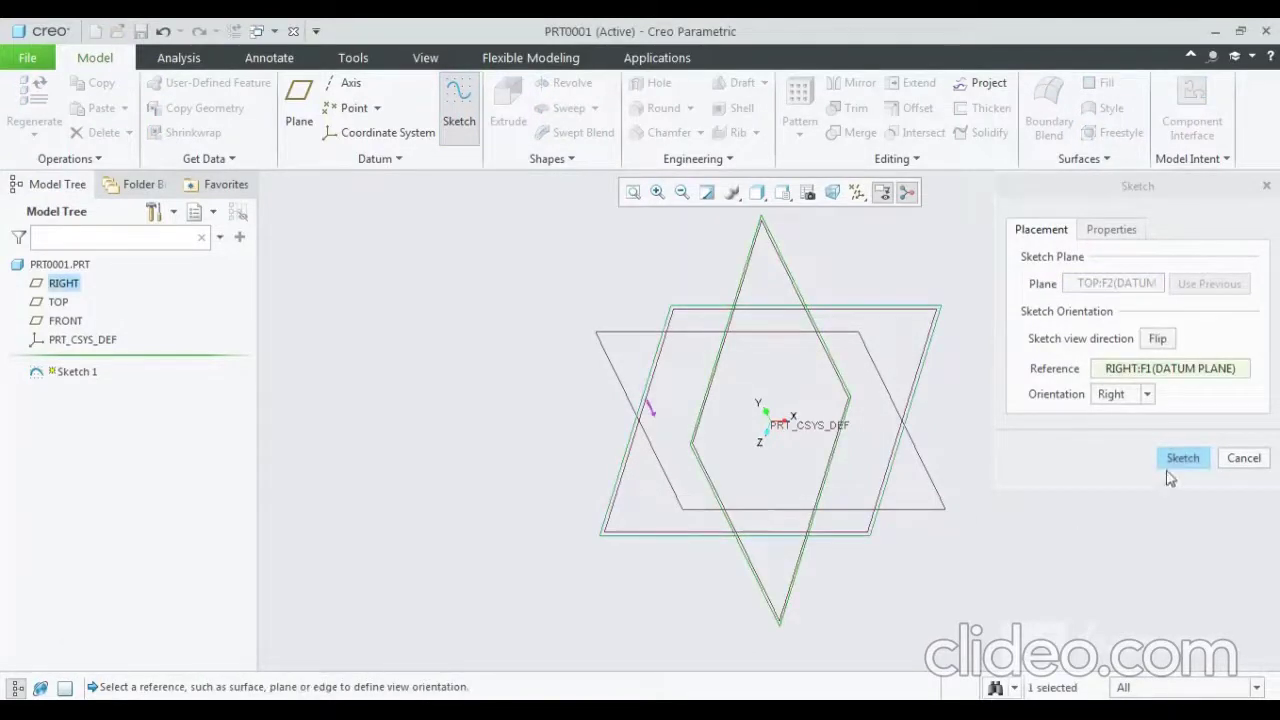
pyautogui.click(1182, 458)
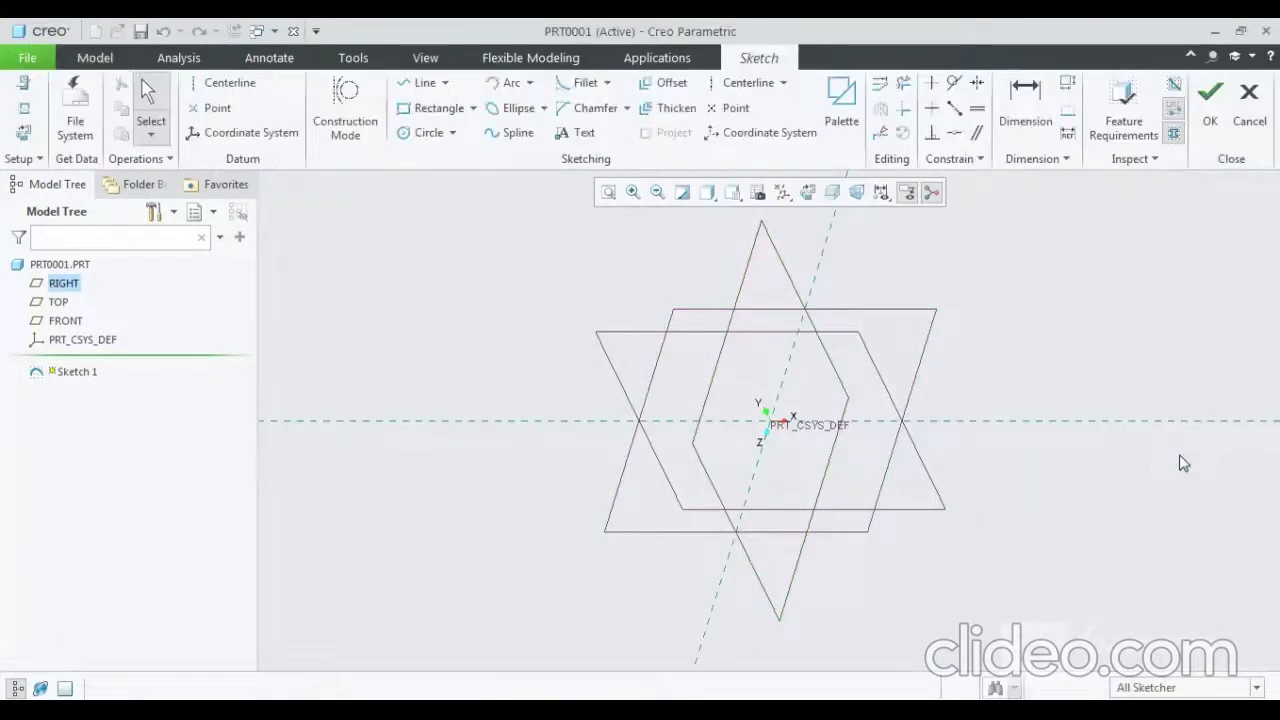
pyautogui.click(663, 589)
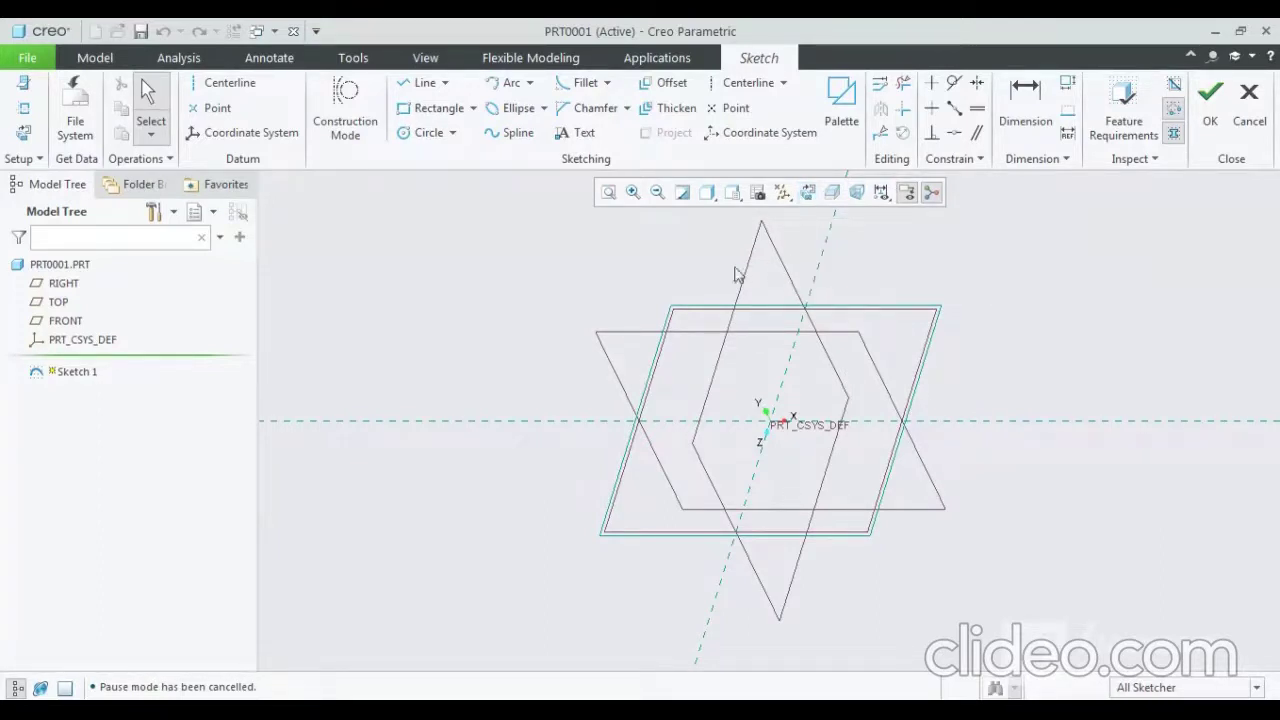
# Step: Turn the view to face the sketch plane and adjust the zoom
pyautogui.click(808, 193)
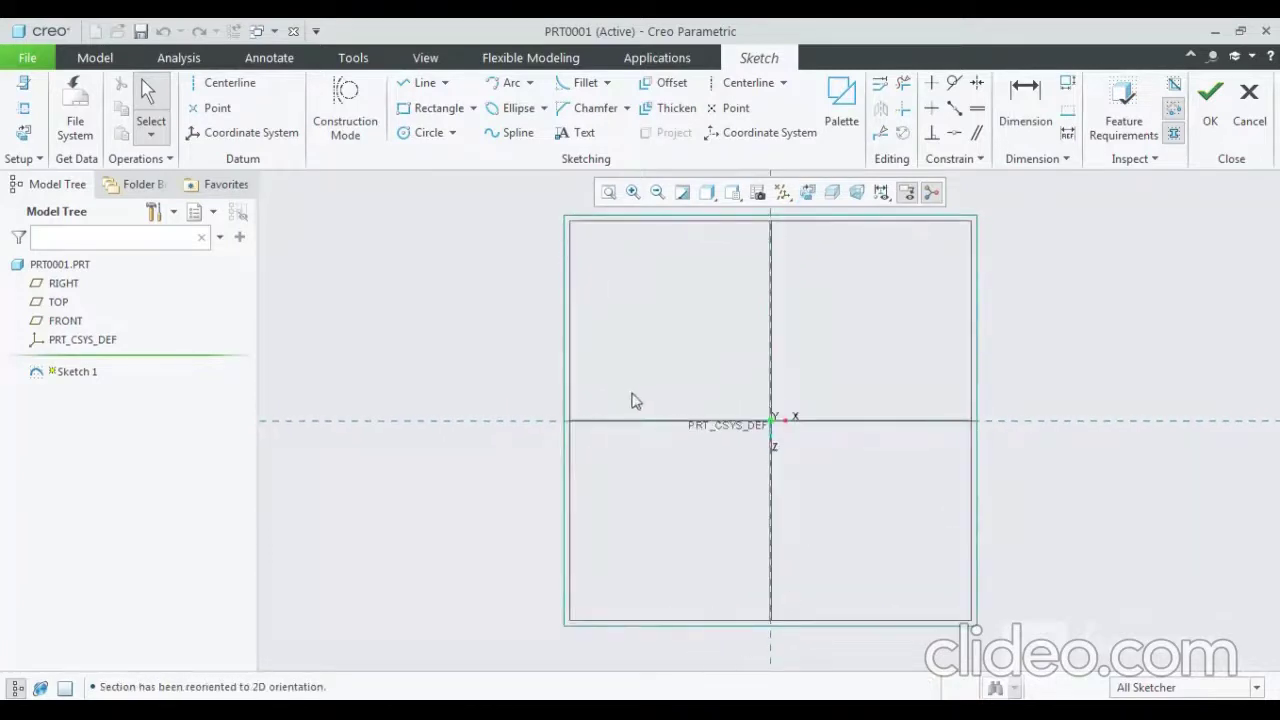
pyautogui.scroll(1, 630, 430)
pyautogui.scroll(-1, 697, 438)
pyautogui.scroll(-1, 686, 430)
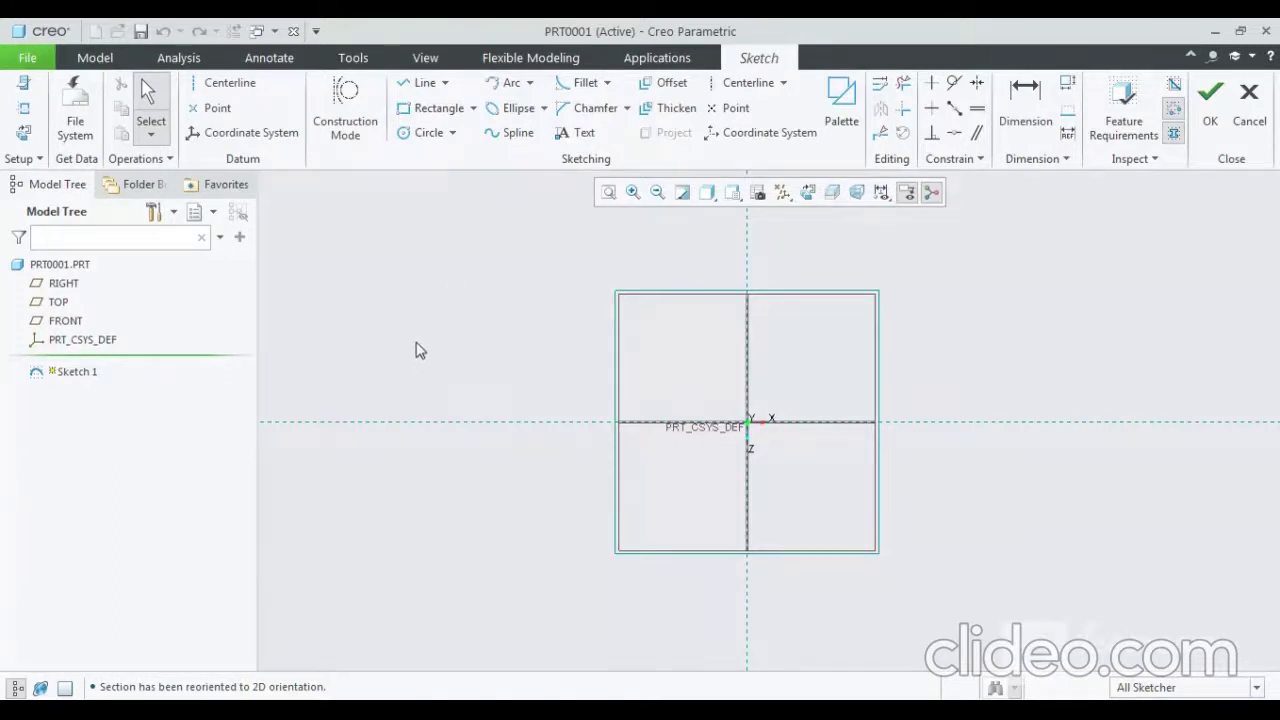
# Step: Using Line Chain, draw the first polygon edges starting left of the coordinate system
pyautogui.click(446, 87)
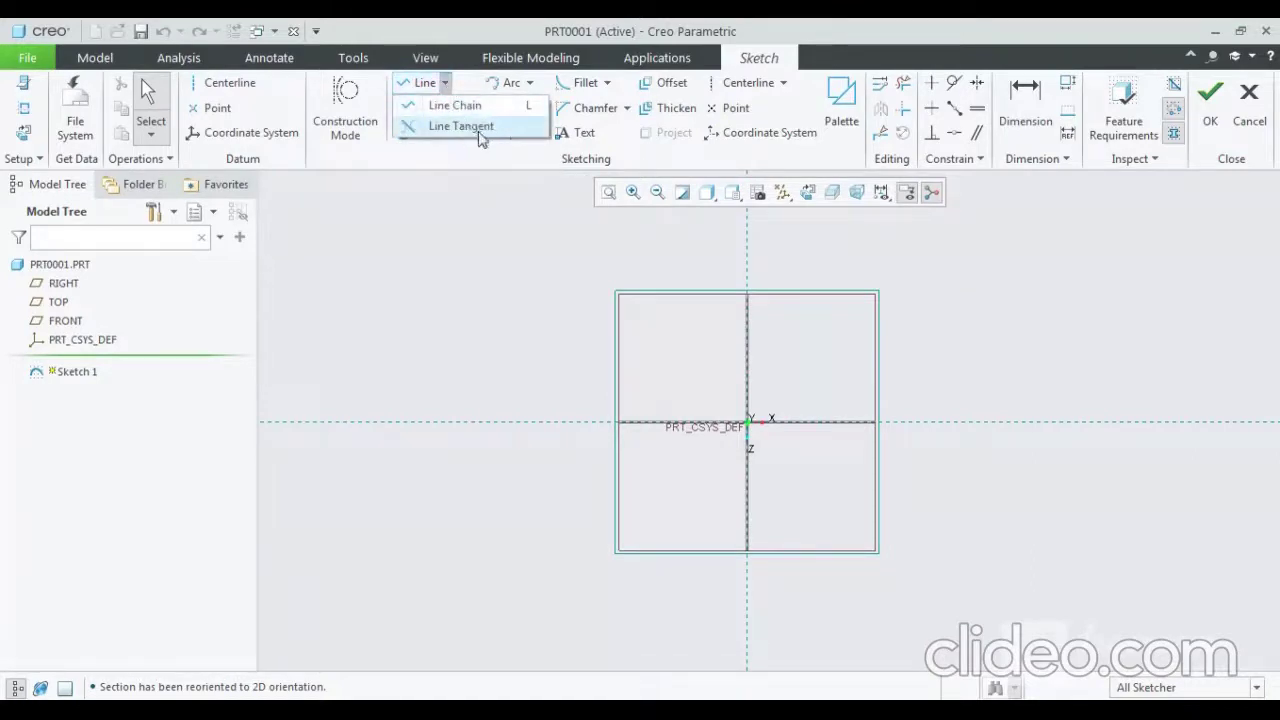
pyautogui.click(424, 86)
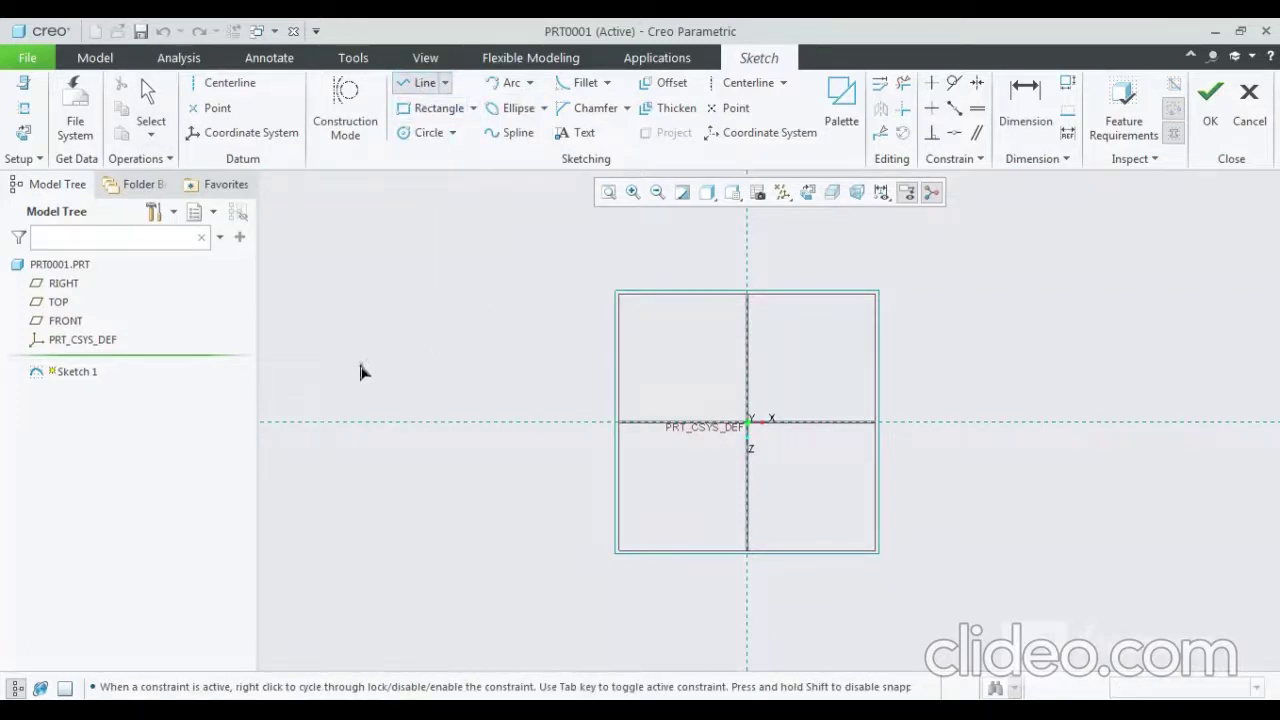
pyautogui.click(313, 321)
pyautogui.click(511, 331)
pyautogui.click(614, 247)
pyautogui.click(412, 453)
# Step: Add the remaining polygon corners, close it at the start point, and exit the Line tool
pyautogui.click(373, 533)
pyautogui.click(284, 440)
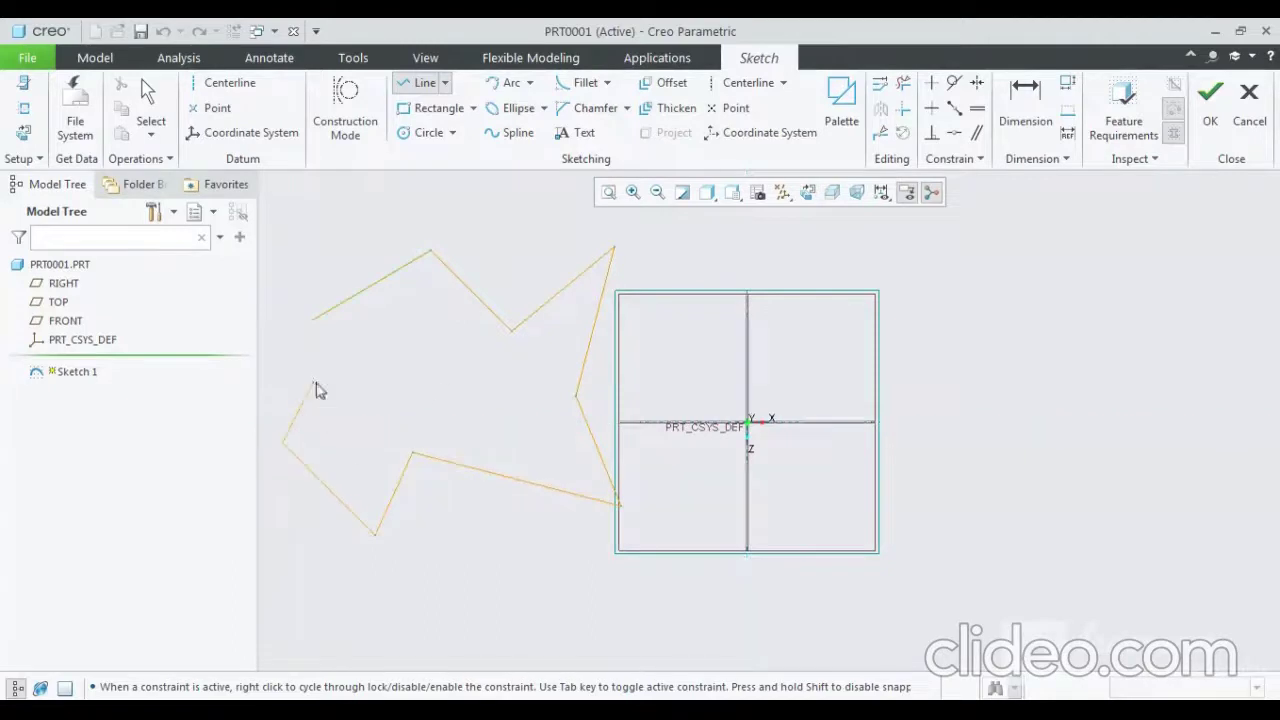
pyautogui.click(312, 381)
pyautogui.click(272, 342)
pyautogui.click(314, 324)
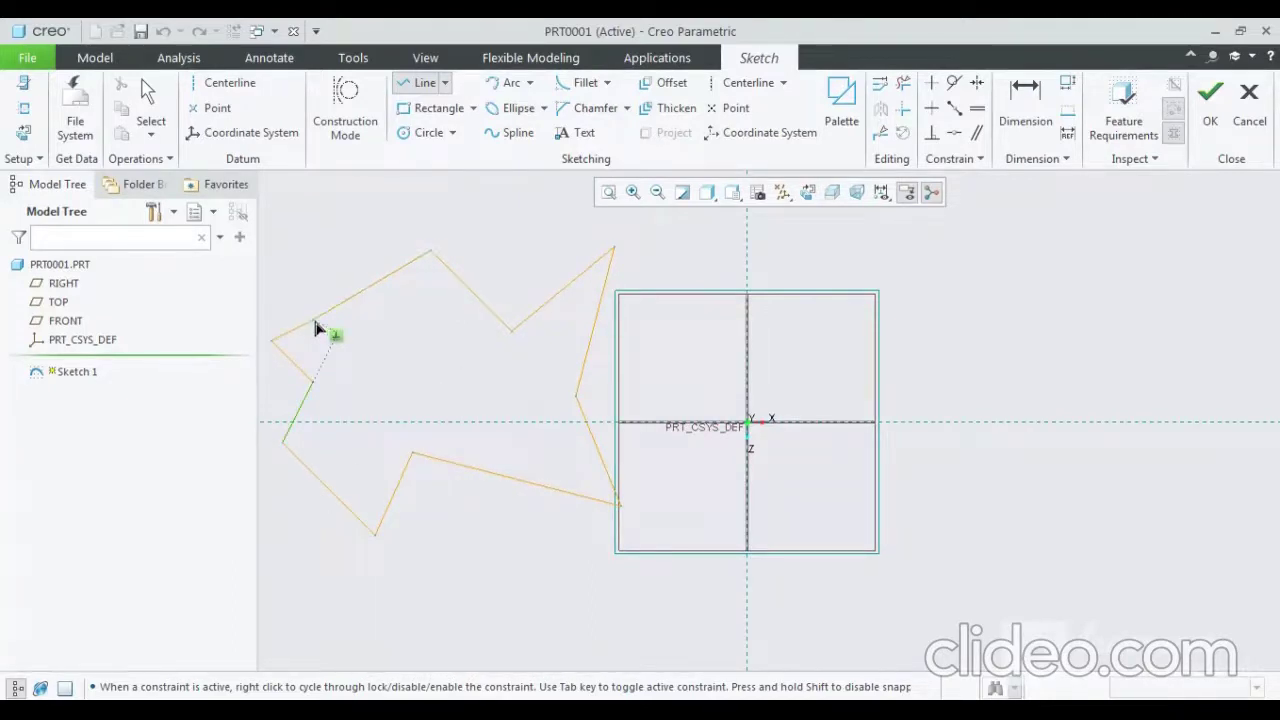
pyautogui.middleClick(356, 356)
pyautogui.click(405, 82)
pyautogui.middleClick(475, 242)
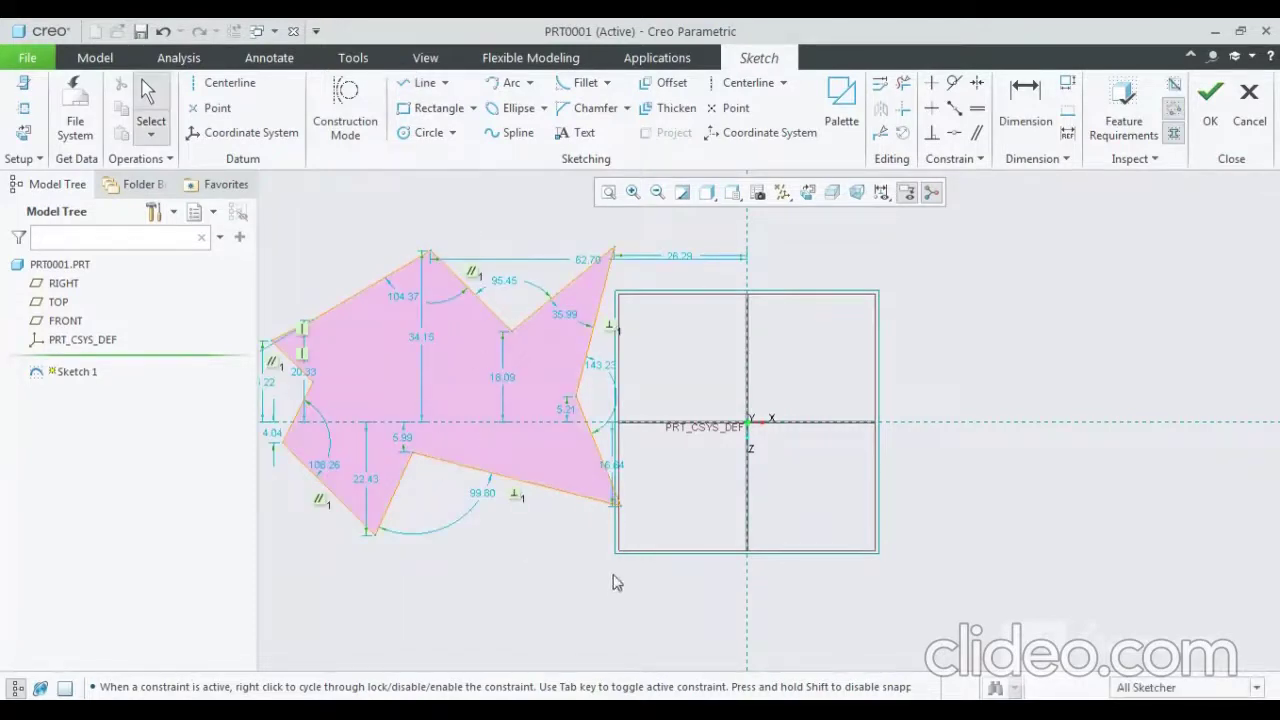
pyautogui.scroll(-1, 609, 447)
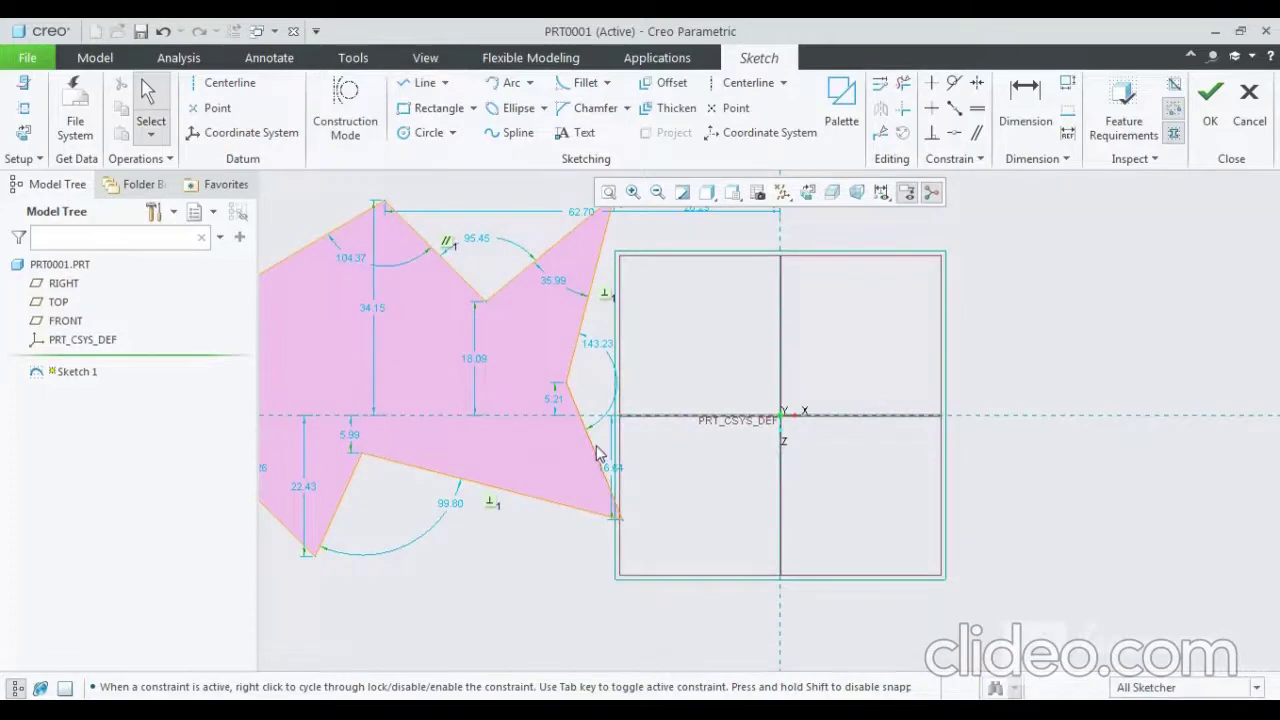
pyautogui.scroll(-3, 596, 445)
pyautogui.scroll(2, 596, 445)
pyautogui.scroll(3, 596, 445)
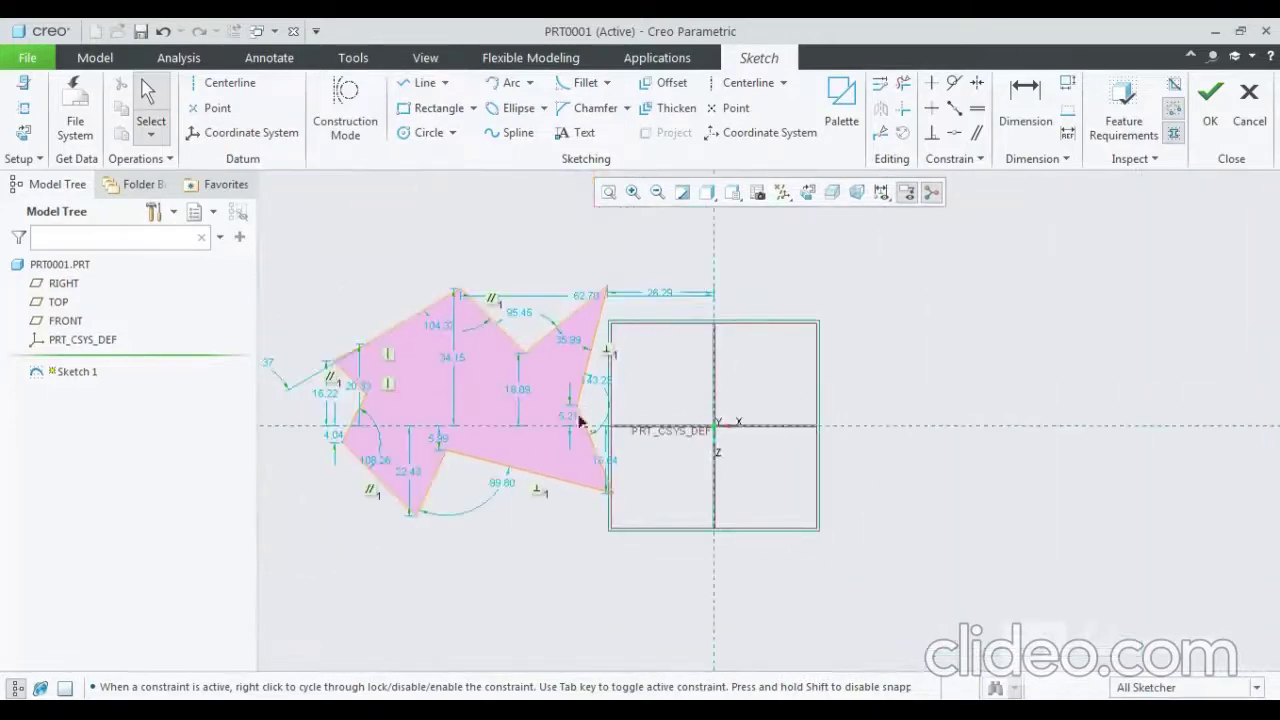
pyautogui.scroll(-1, 450, 400)
pyautogui.scroll(1, 450, 405)
pyautogui.scroll(-1, 450, 410)
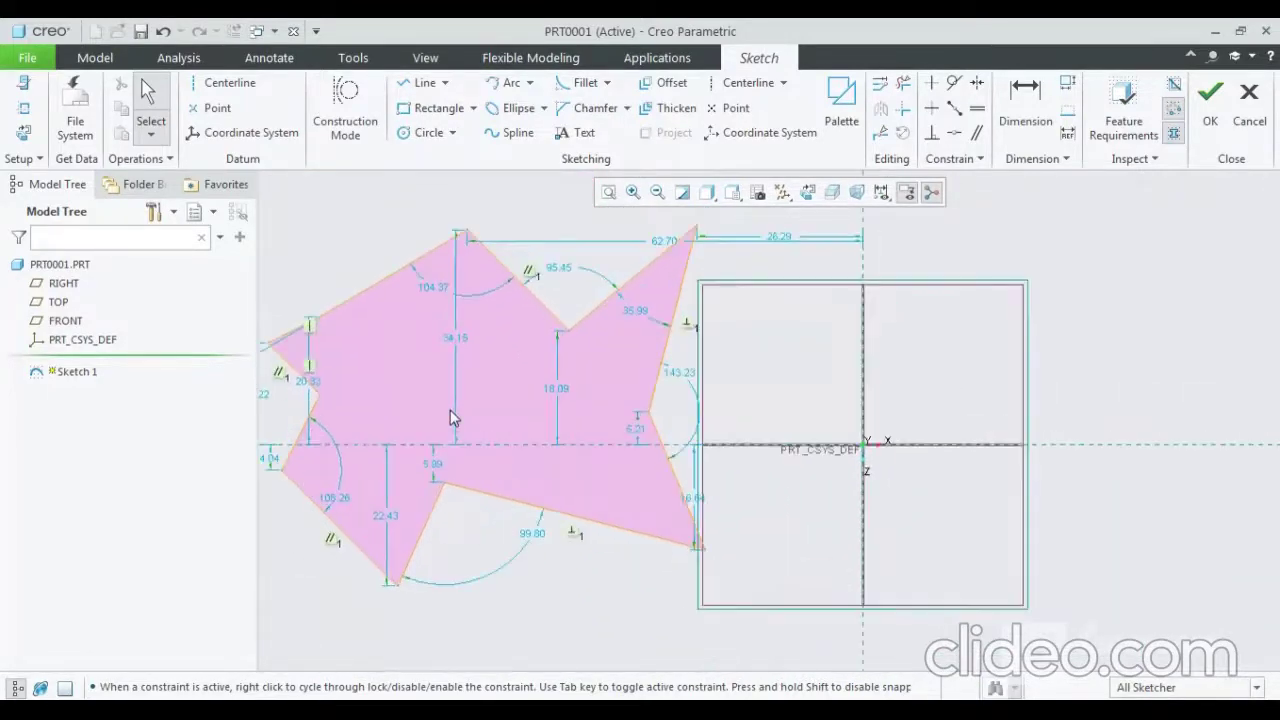
pyautogui.scroll(1, 451, 418)
pyautogui.scroll(-1, 450, 418)
pyautogui.scroll(-1, 450, 418)
pyautogui.scroll(-2, 426, 454)
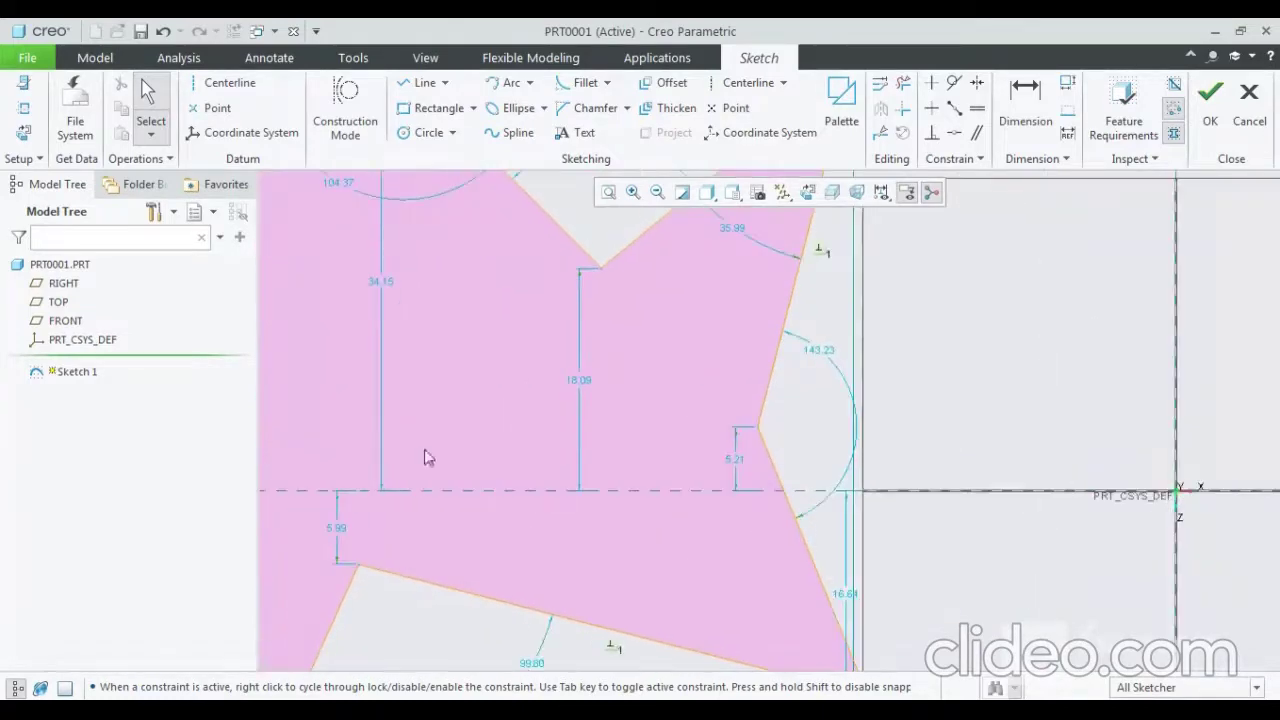
pyautogui.scroll(-1, 777, 420)
pyautogui.scroll(4, 523, 520)
pyautogui.scroll(1, 757, 398)
pyautogui.scroll(-1, 757, 398)
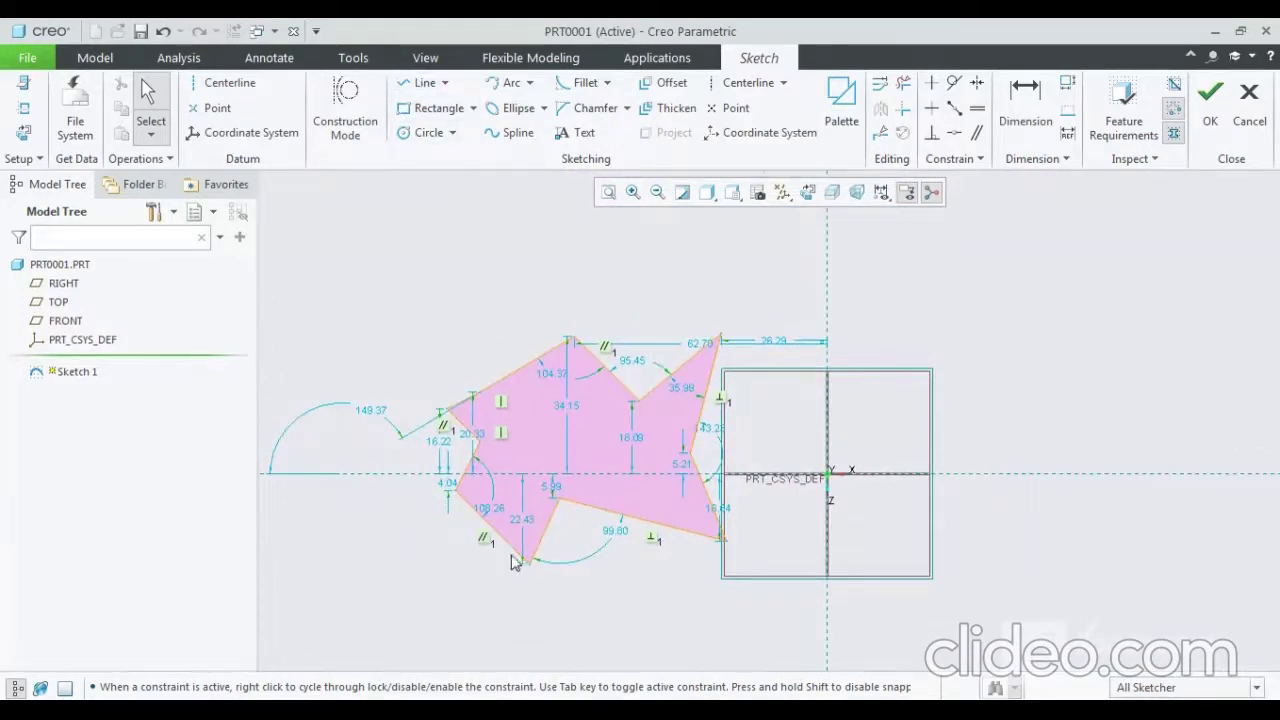
pyautogui.scroll(1, 515, 558)
pyautogui.scroll(1, 551, 586)
pyautogui.scroll(-2, 560, 500)
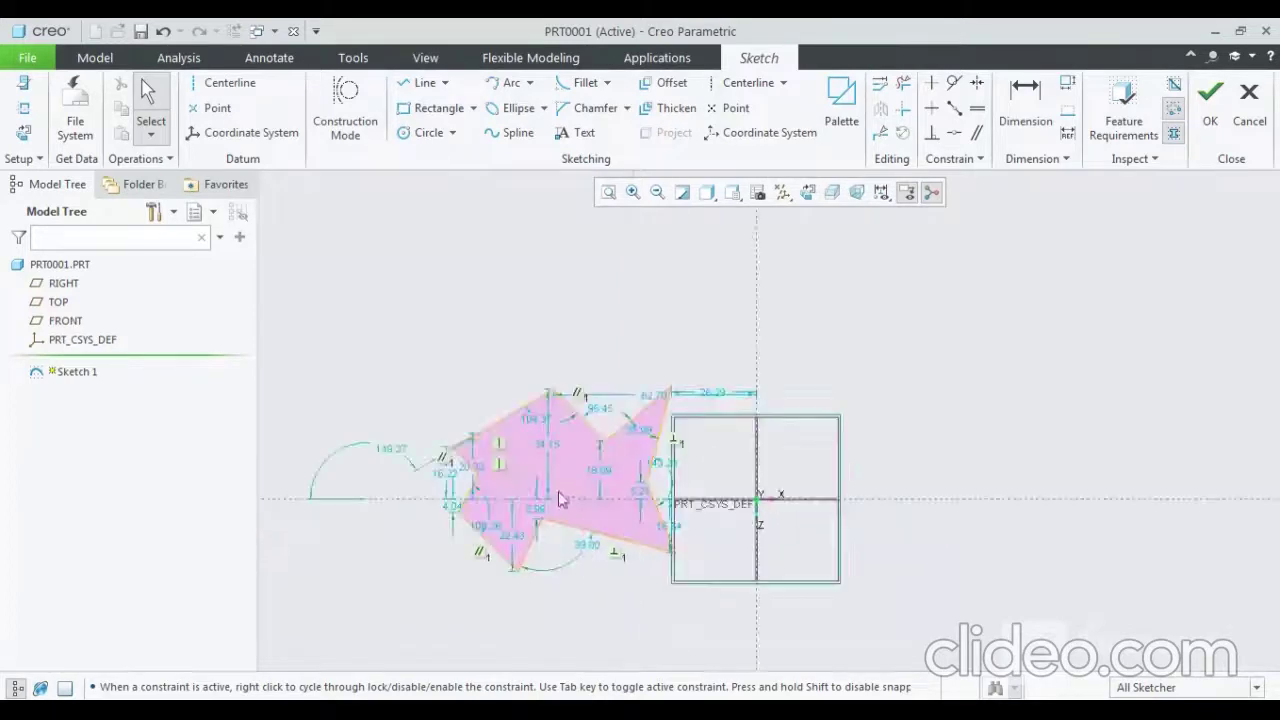
pyautogui.scroll(-1, 560, 500)
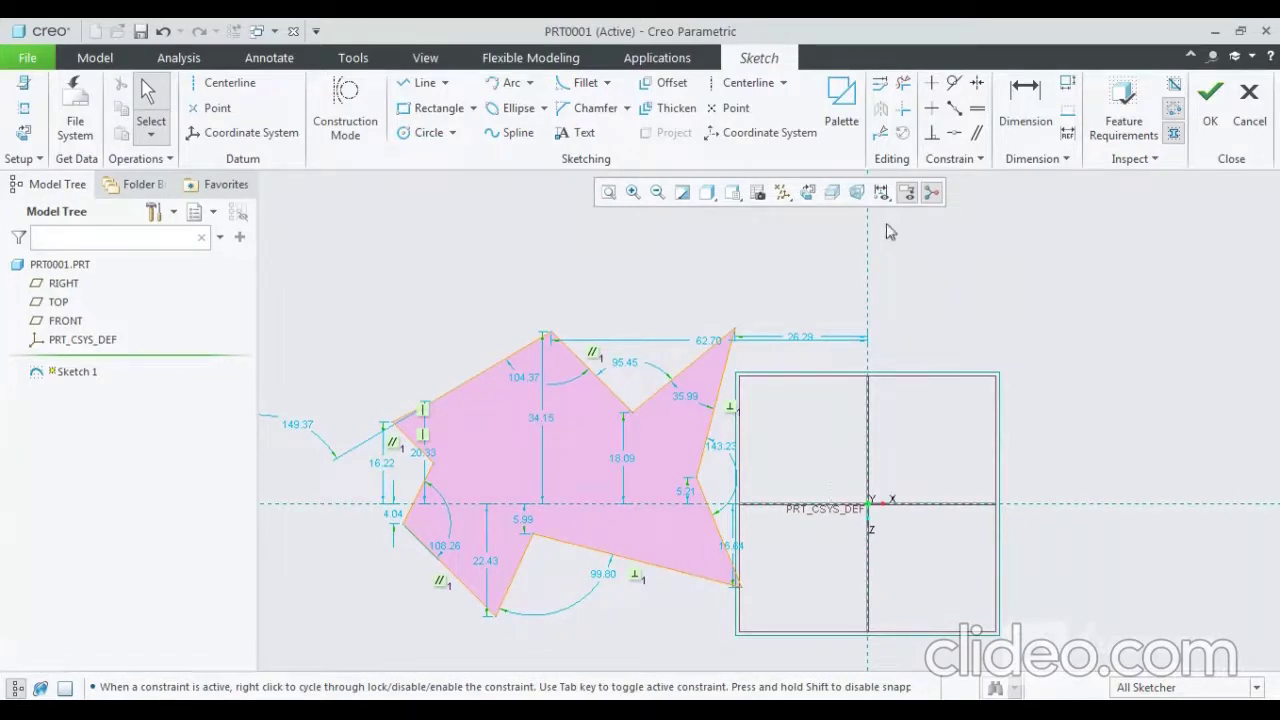
pyautogui.click(883, 192)
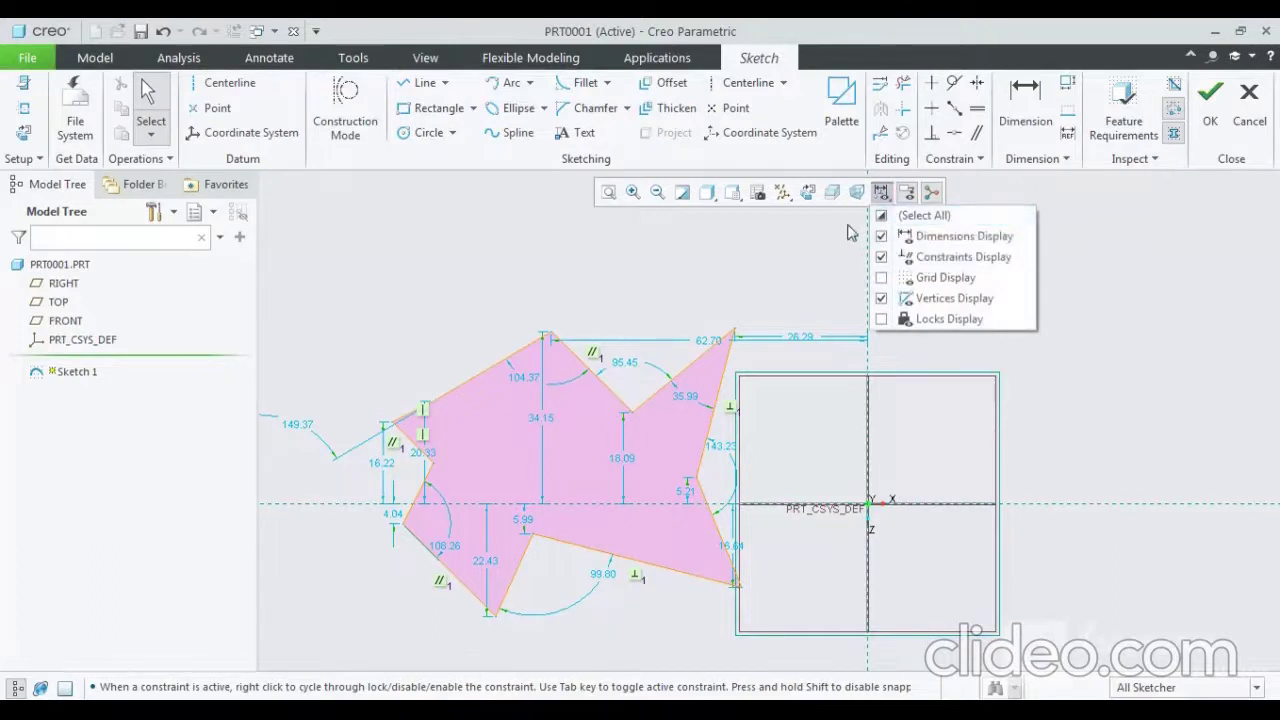
pyautogui.click(883, 194)
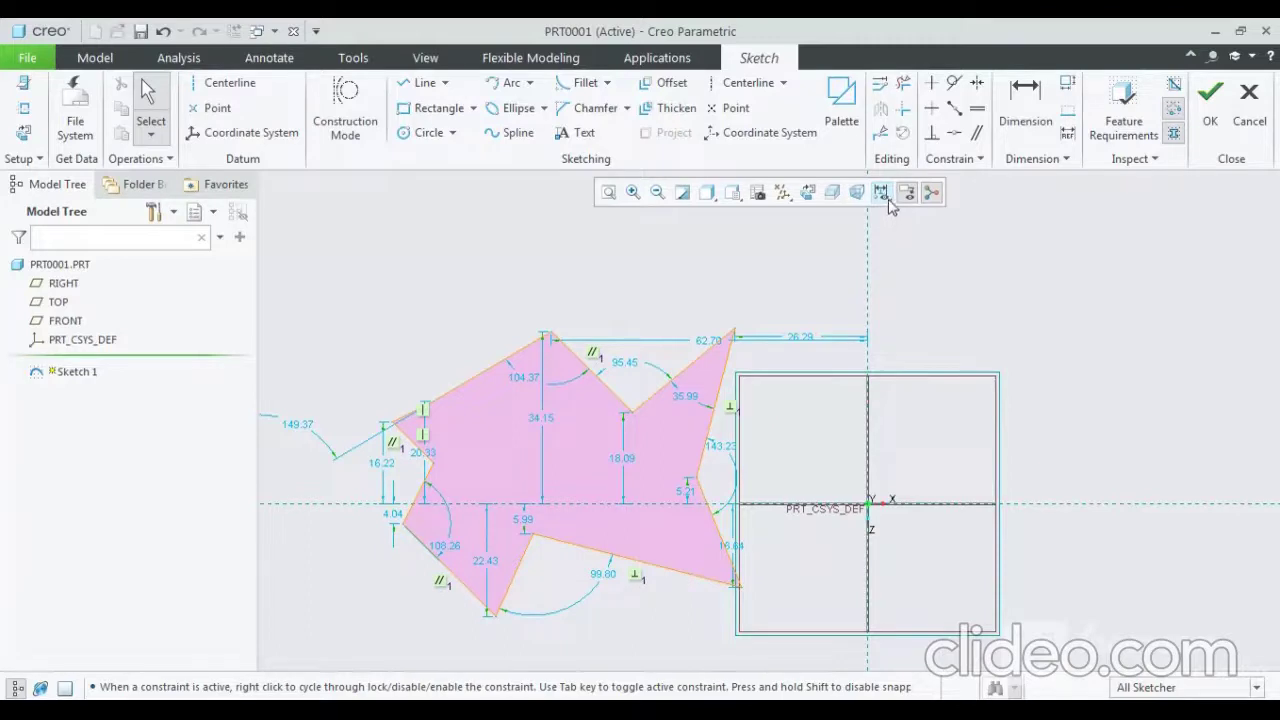
pyautogui.click(889, 199)
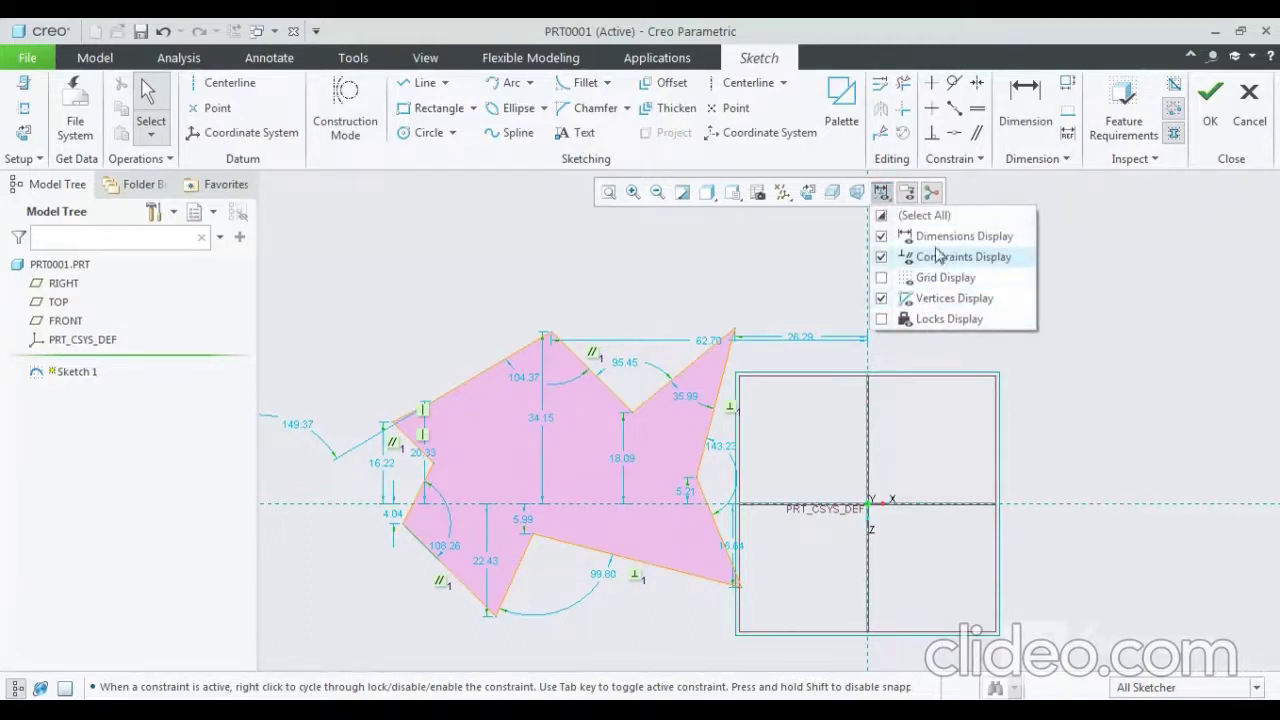
pyautogui.click(882, 237)
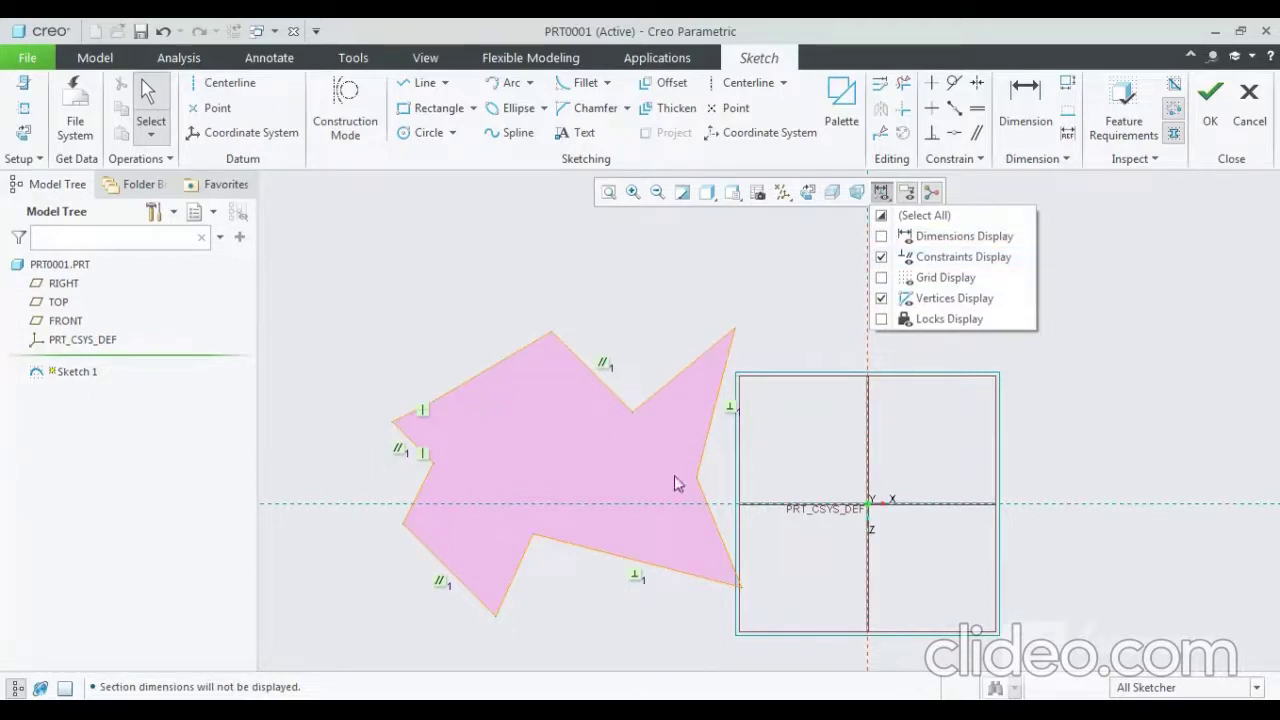
pyautogui.click(882, 237)
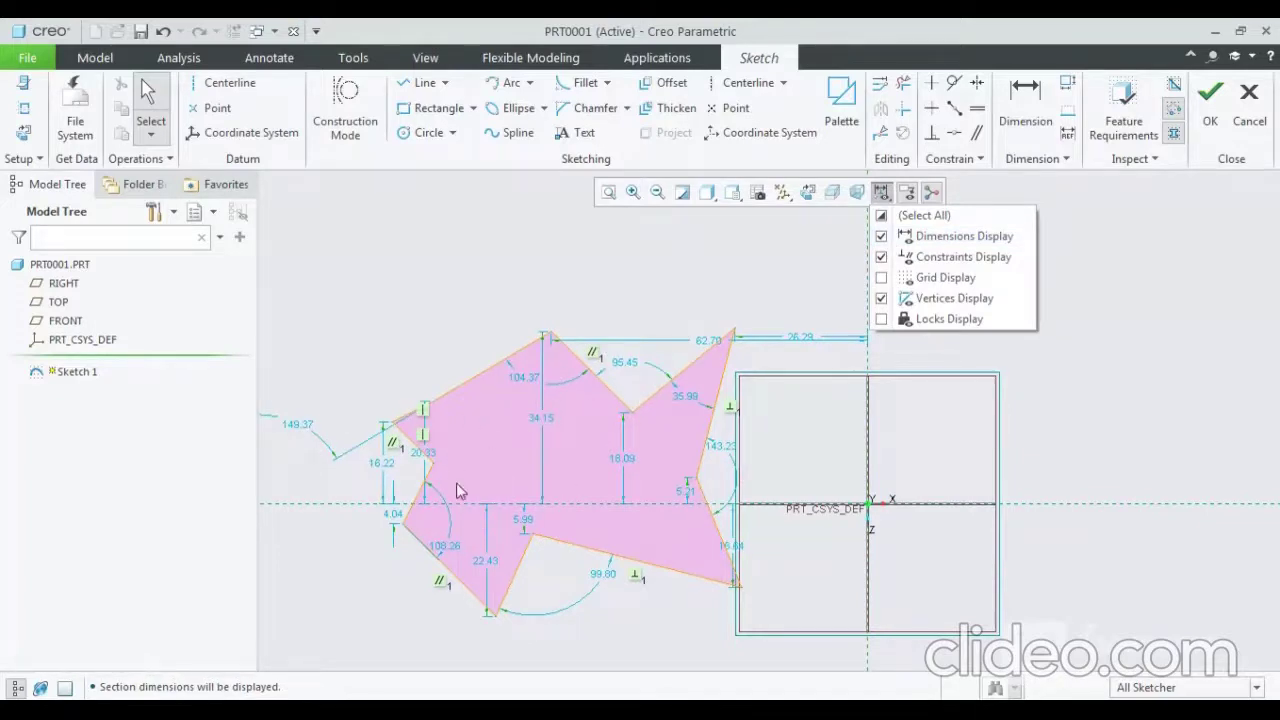
pyautogui.click(652, 262)
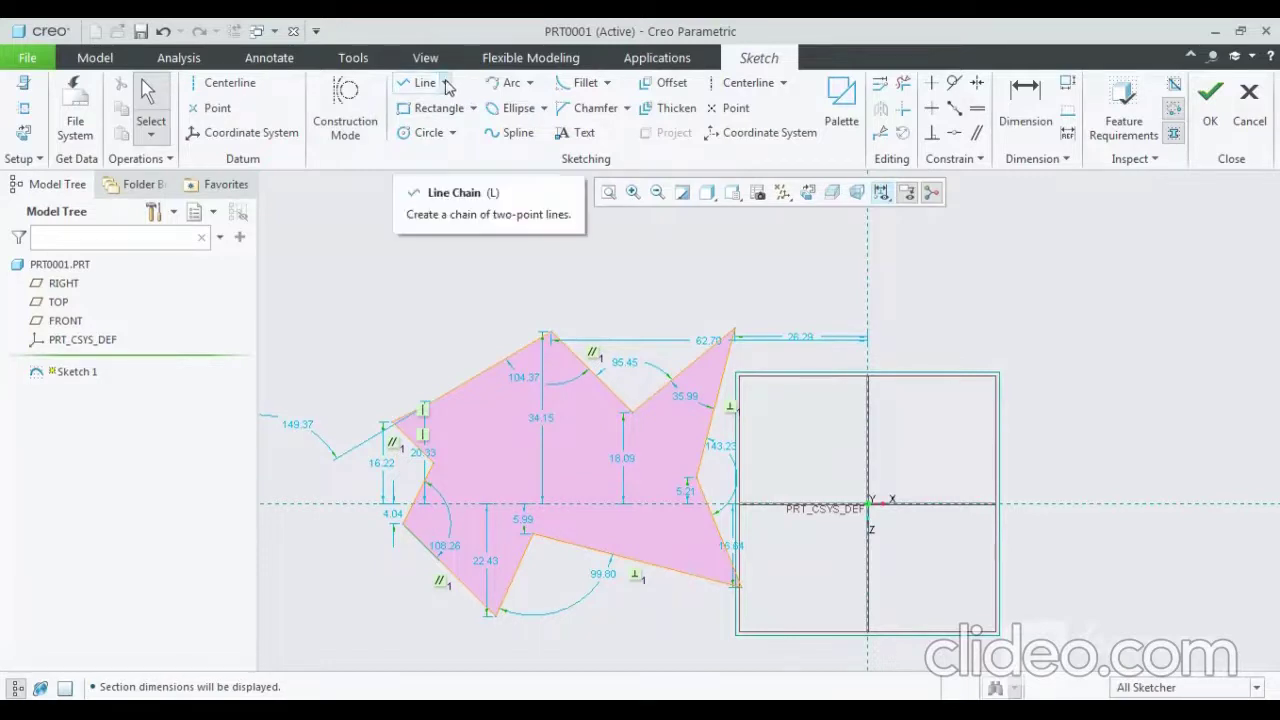
# Step: Draw a corner rectangle in the empty space above-left of the polygon
pyautogui.click(445, 83)
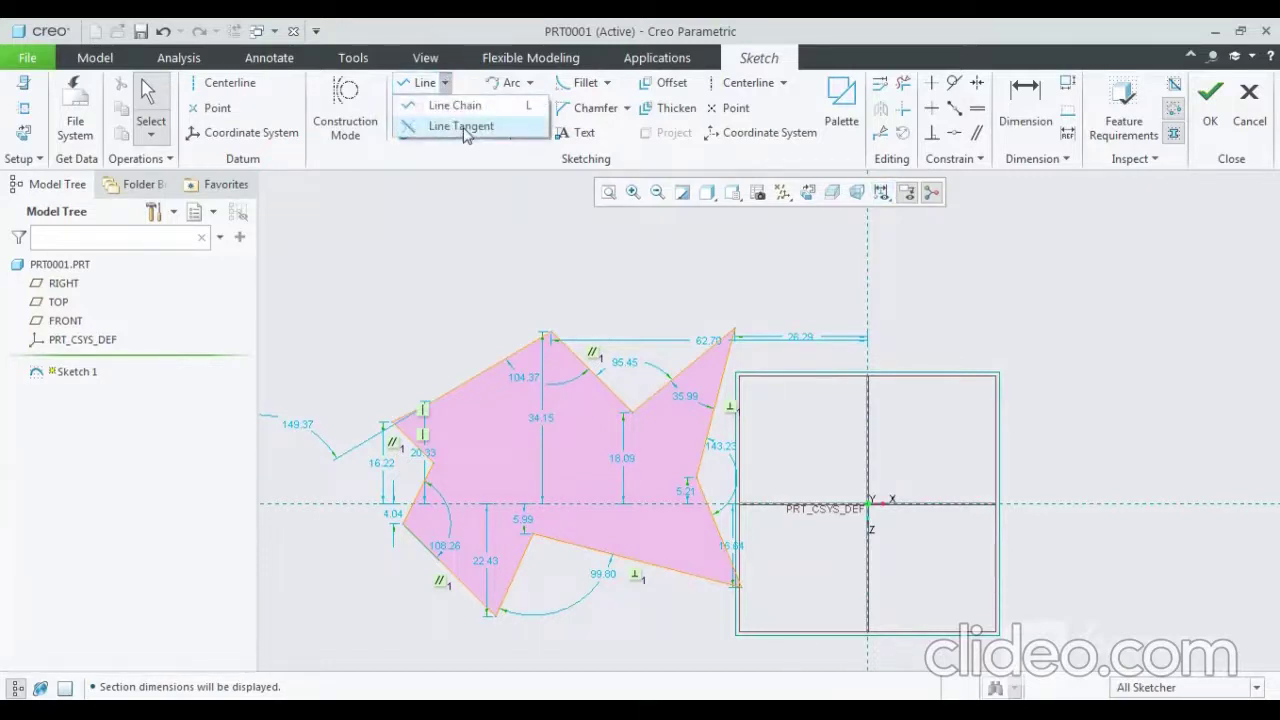
pyautogui.click(430, 232)
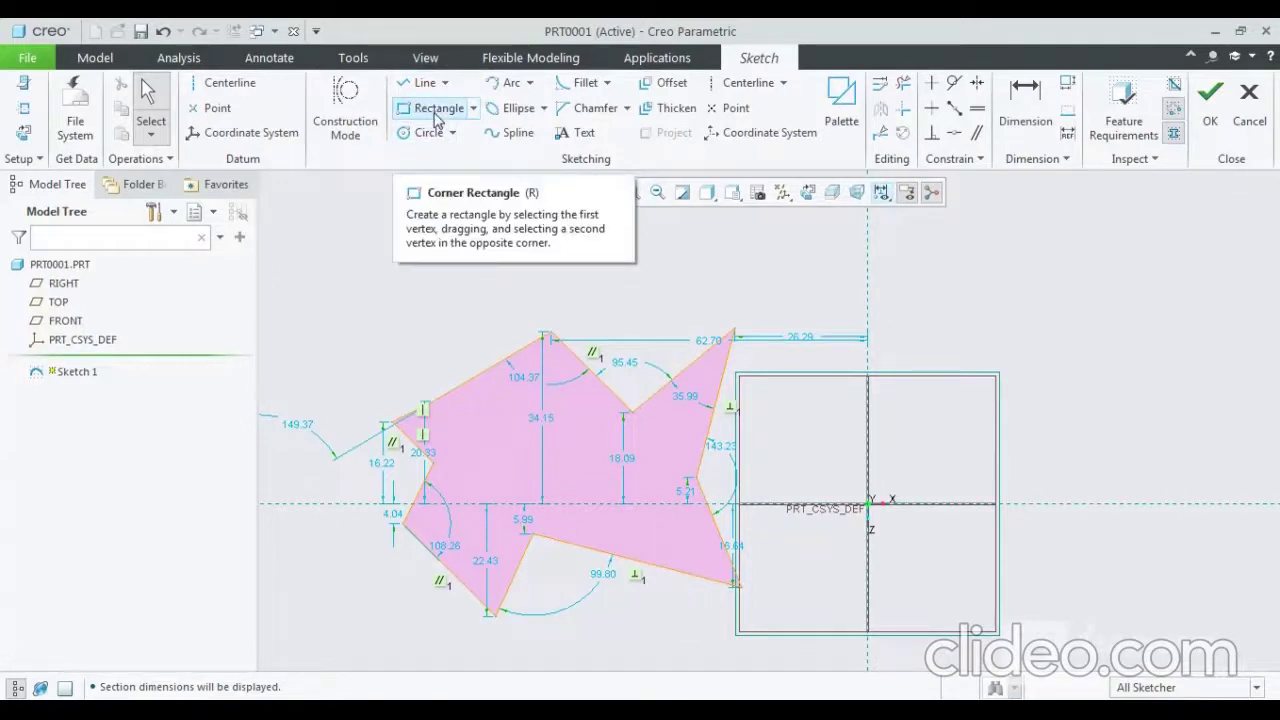
pyautogui.click(436, 112)
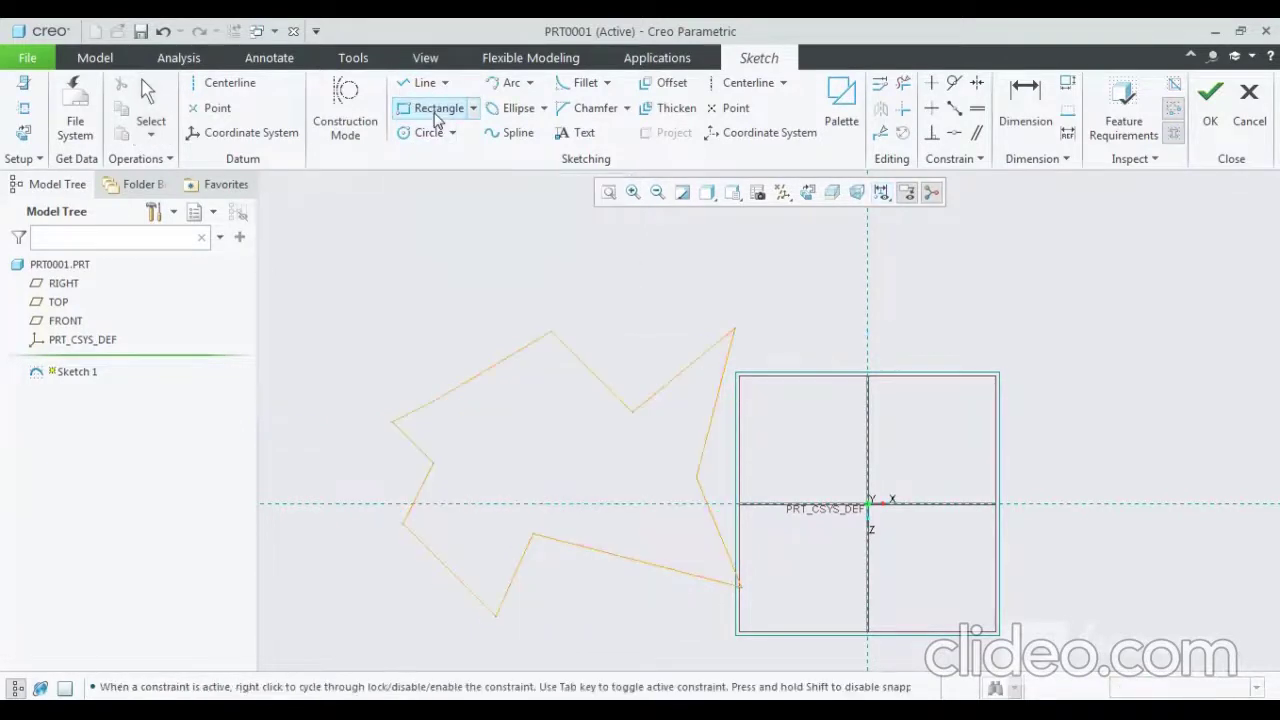
pyautogui.click(339, 239)
pyautogui.click(502, 312)
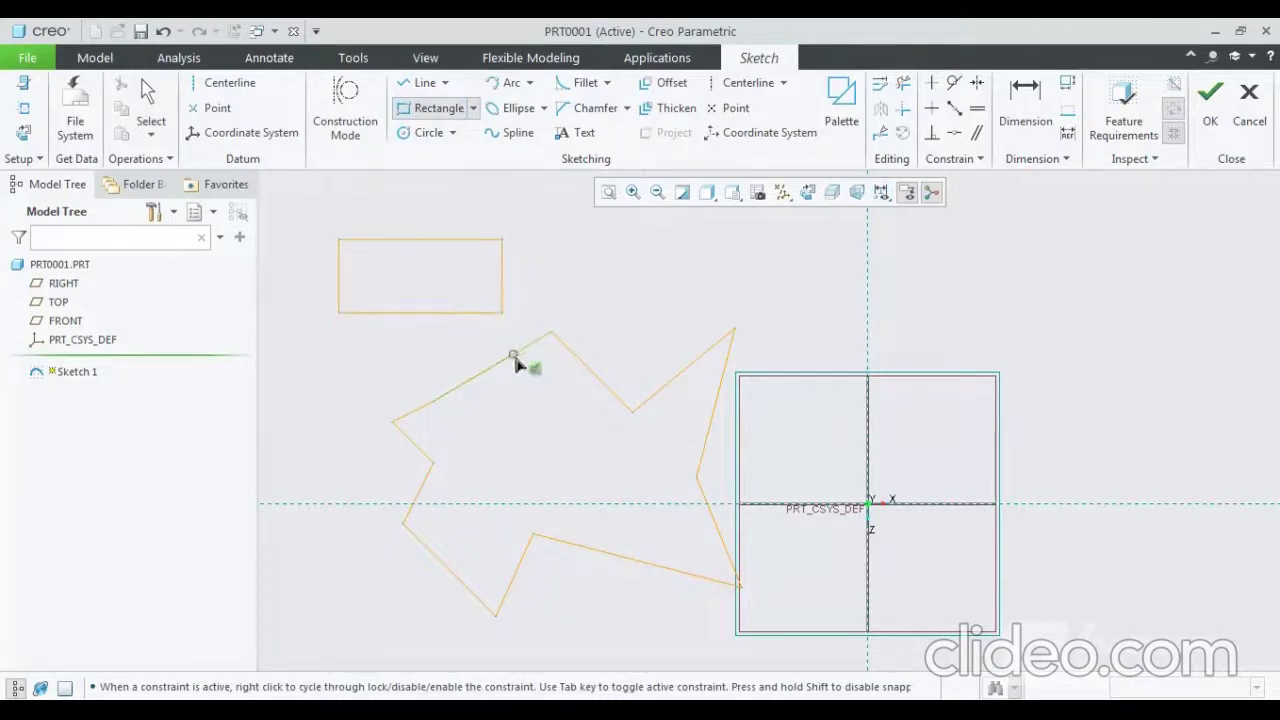
pyautogui.click(476, 108)
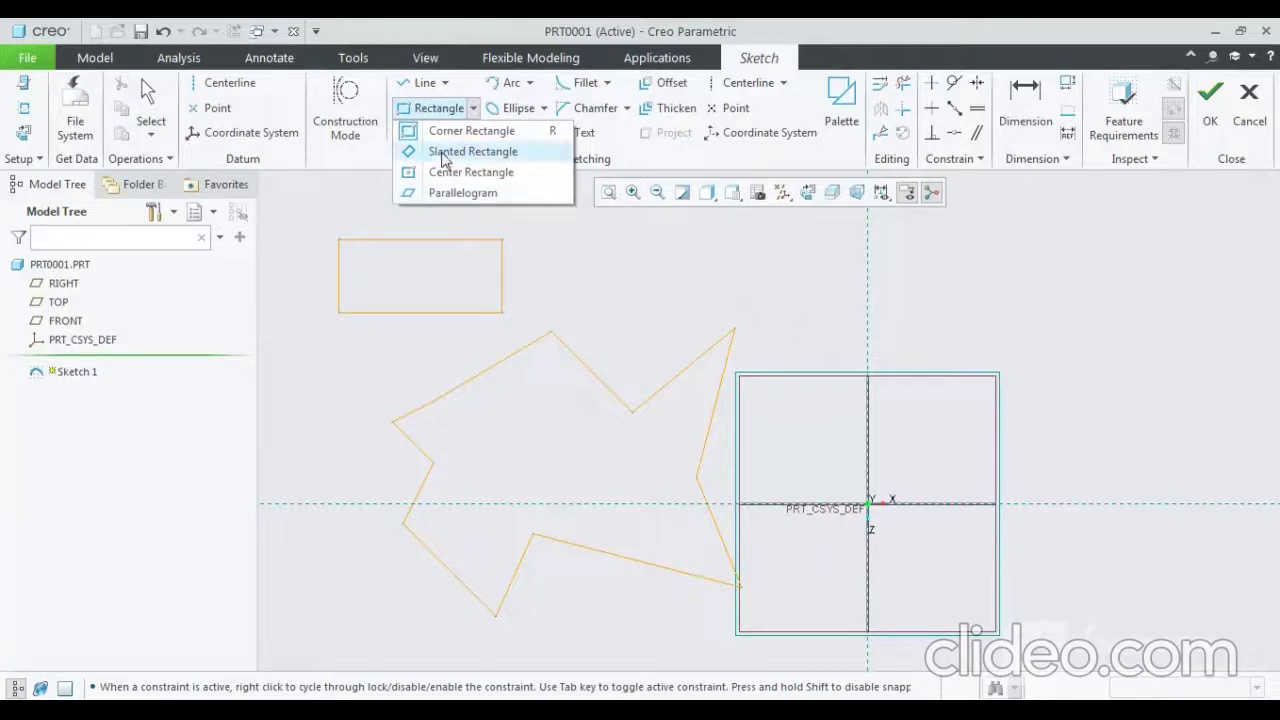
# Step: Draw a slanted rectangle toward the upper right of the sketch
pyautogui.click(444, 155)
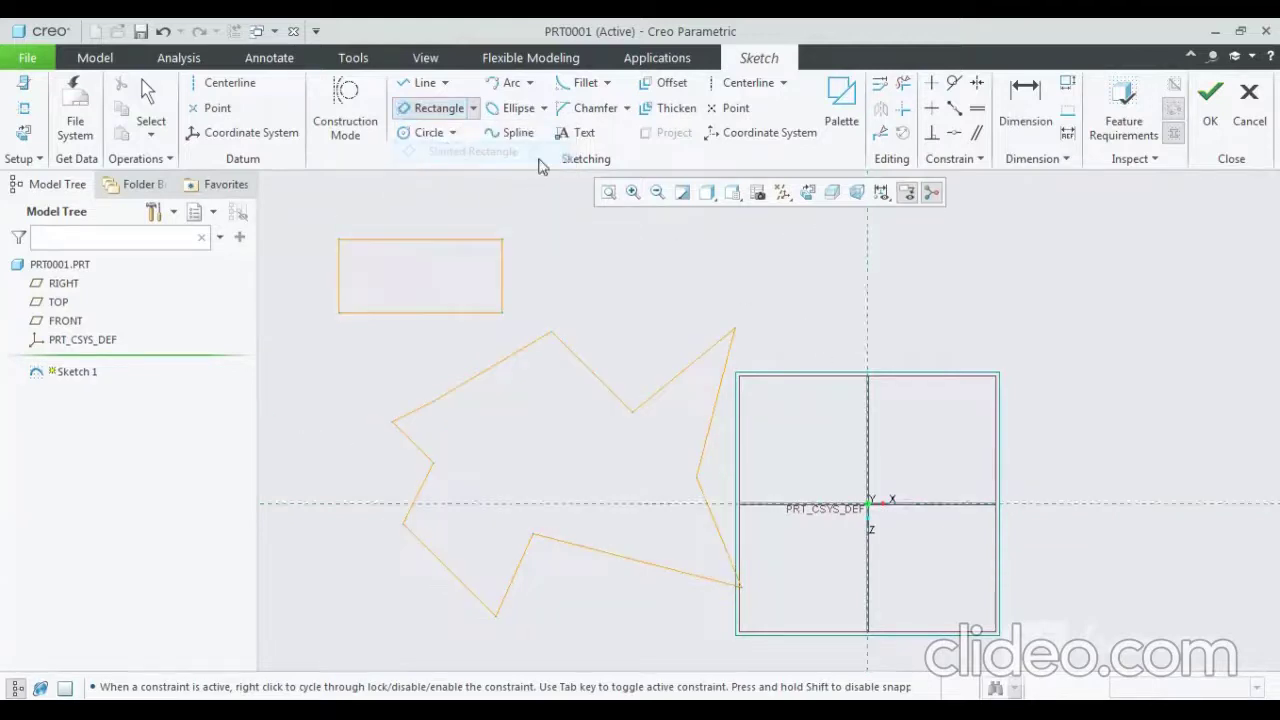
pyautogui.click(765, 289)
pyautogui.click(927, 421)
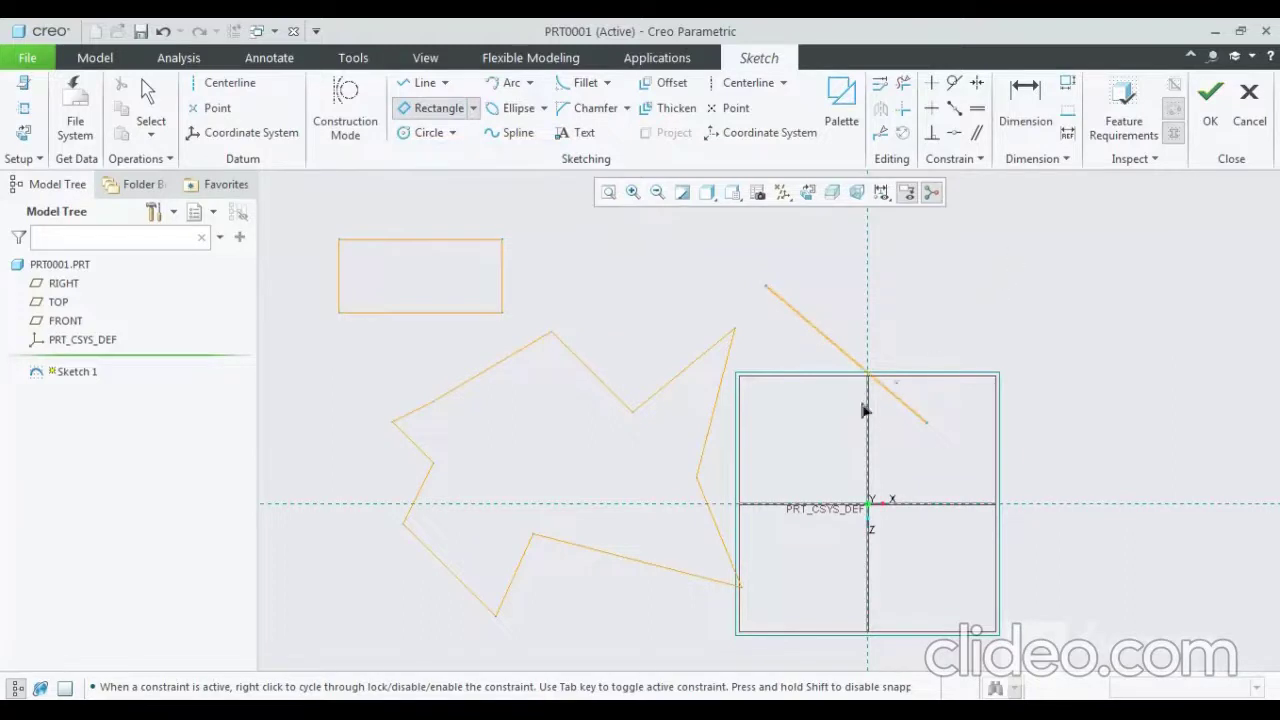
pyautogui.click(1003, 444)
pyautogui.click(1165, 311)
# Step: Draw a center rectangle above the polygon
pyautogui.click(475, 109)
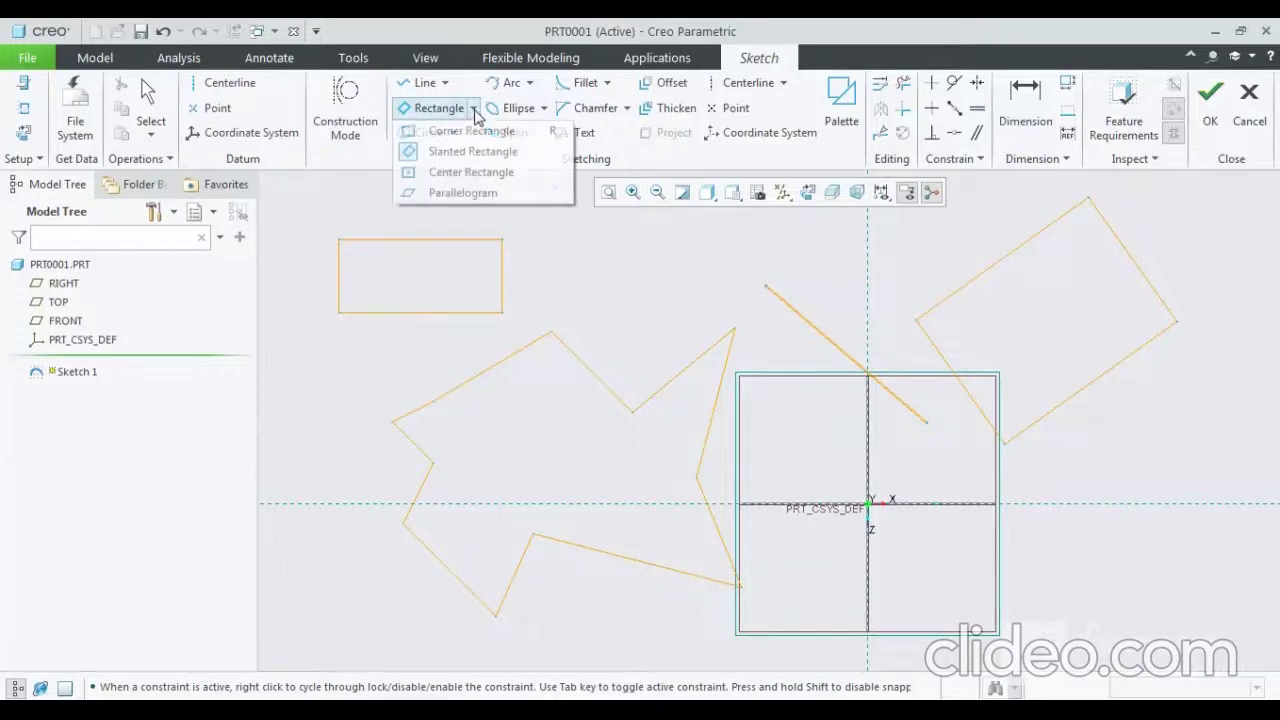
pyautogui.click(467, 176)
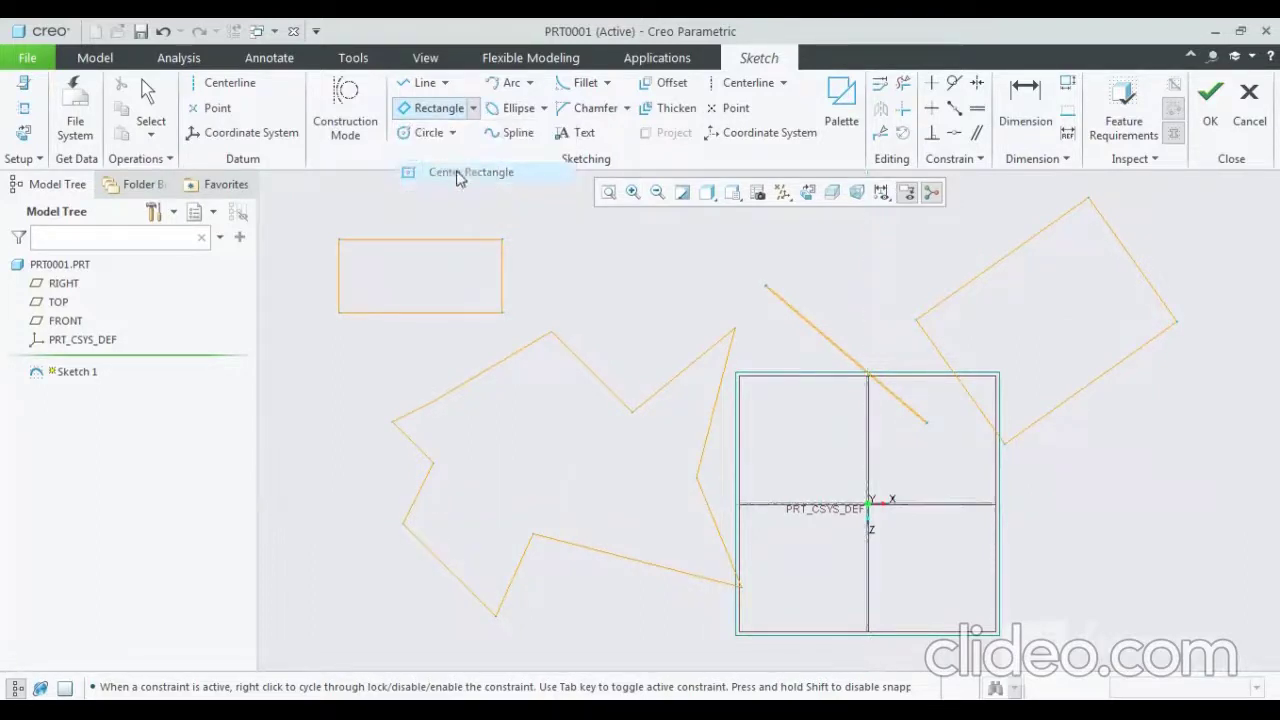
pyautogui.click(632, 283)
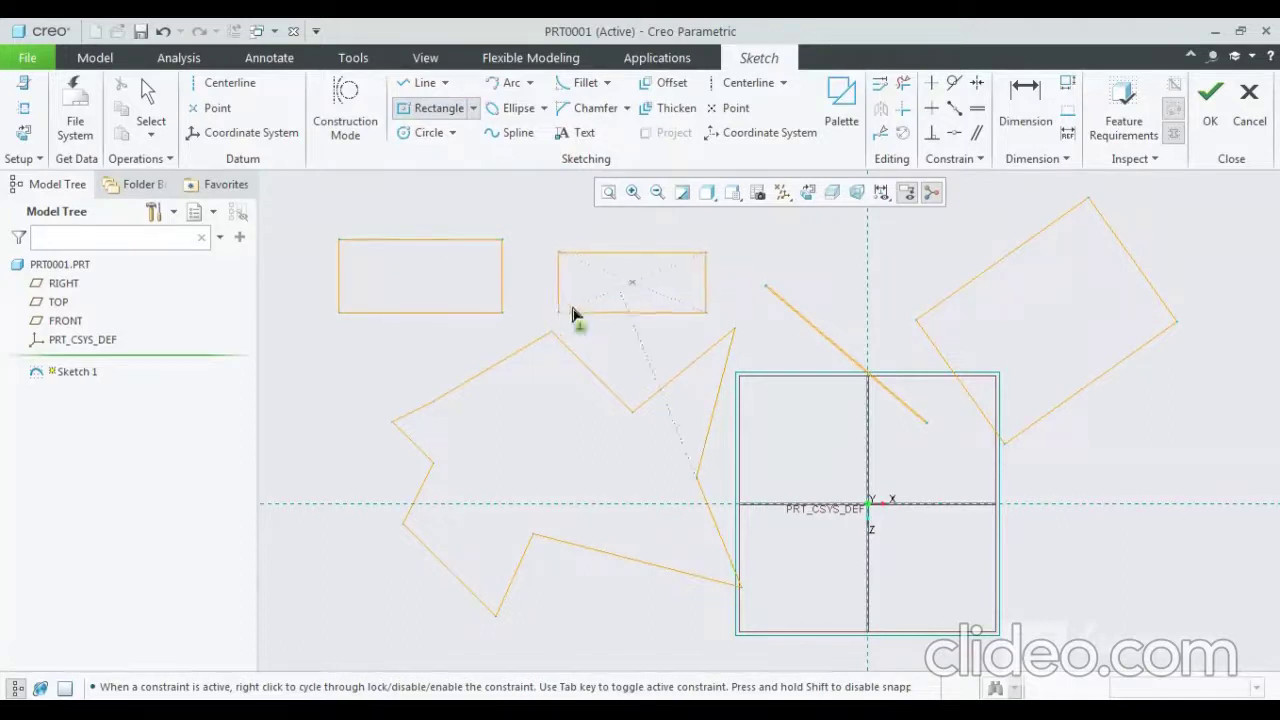
pyautogui.click(579, 312)
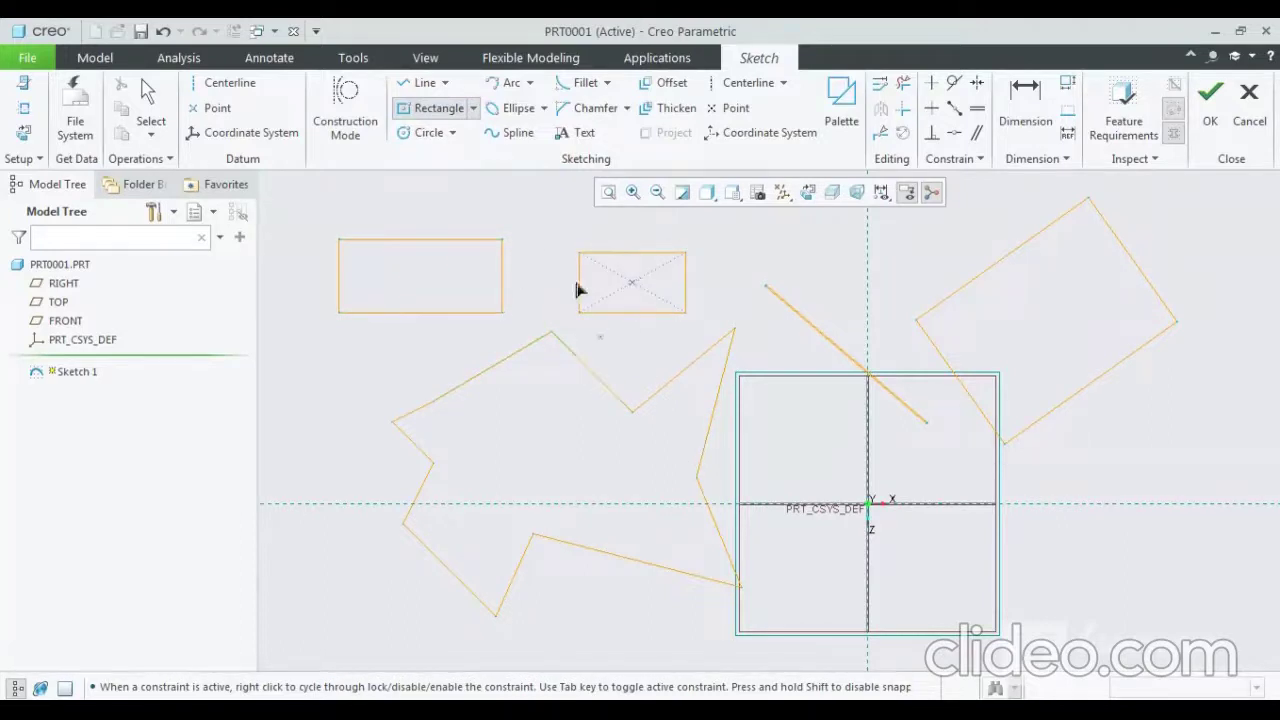
# Step: Draw a parallelogram with a vertical first side on the left of the sketch
pyautogui.click(474, 110)
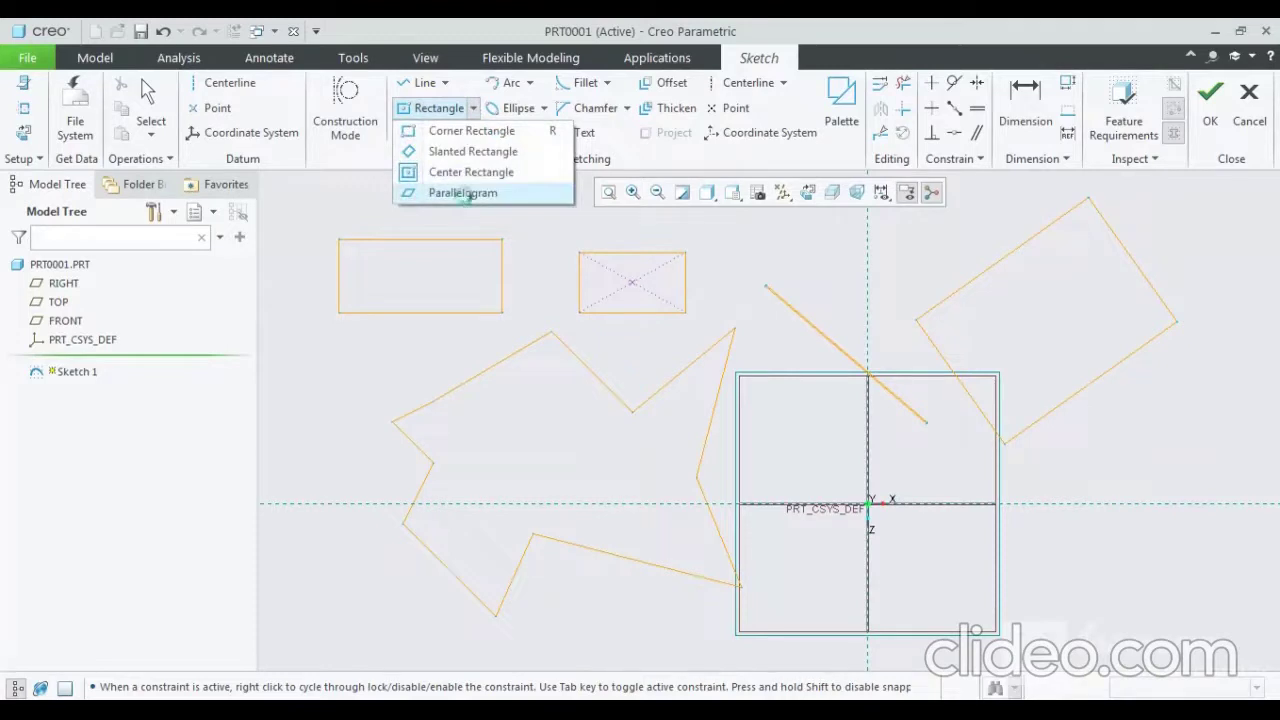
pyautogui.click(463, 193)
pyautogui.click(366, 368)
pyautogui.click(366, 500)
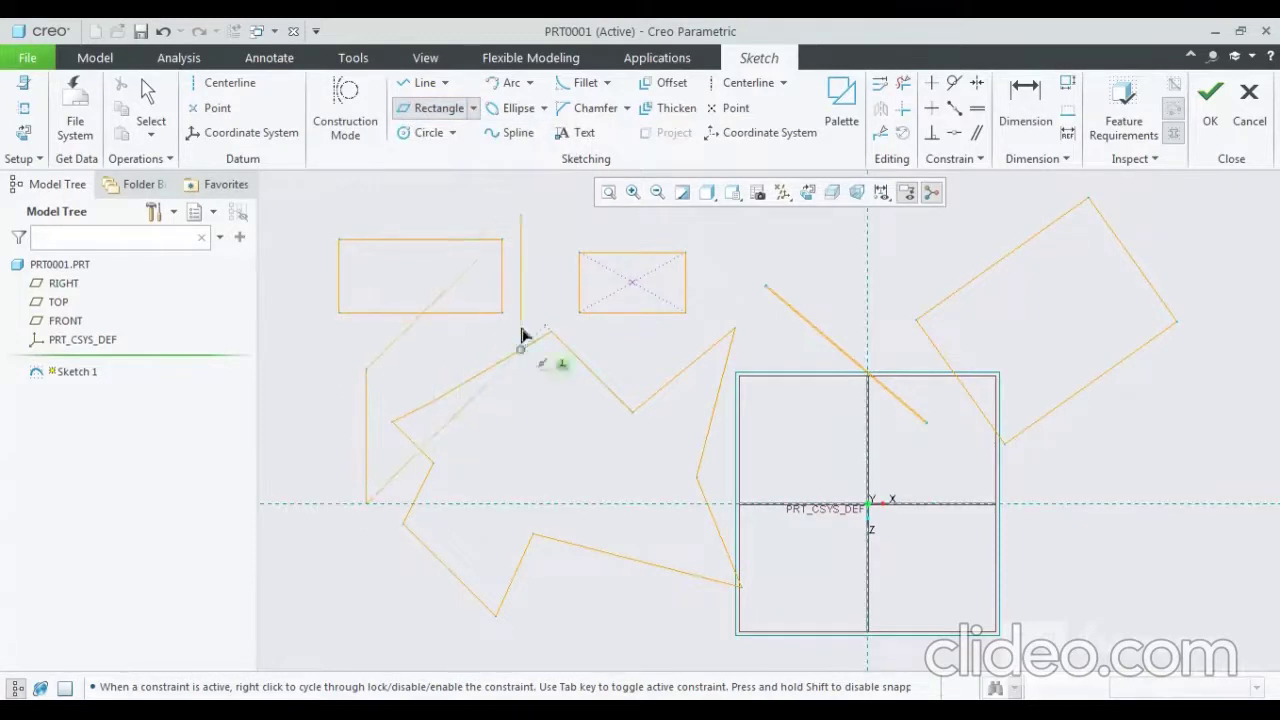
pyautogui.click(468, 345)
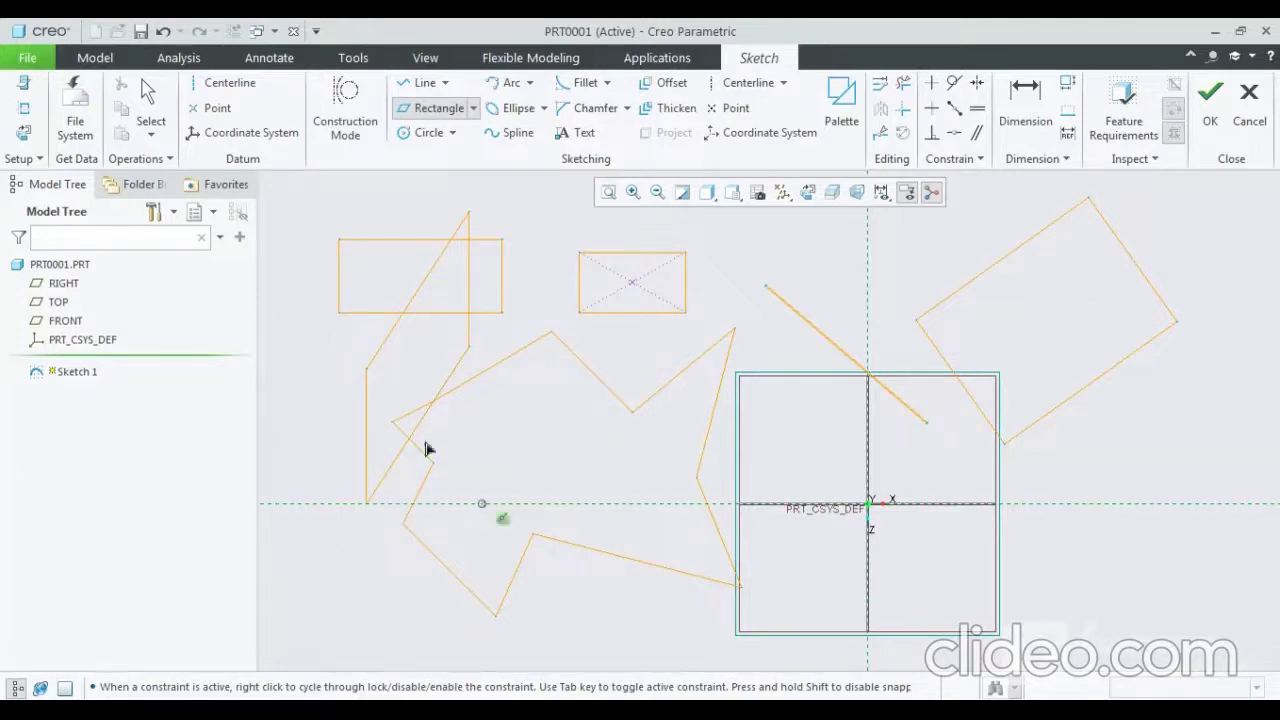
pyautogui.click(490, 110)
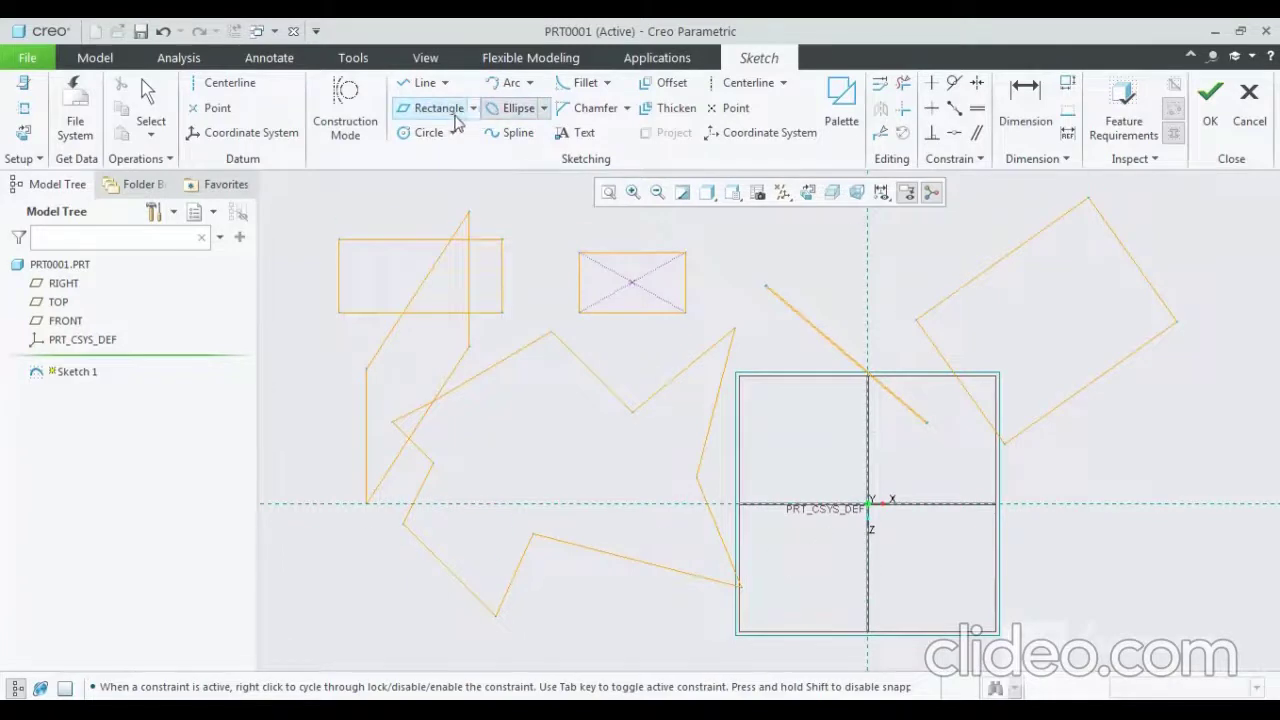
pyautogui.click(473, 108)
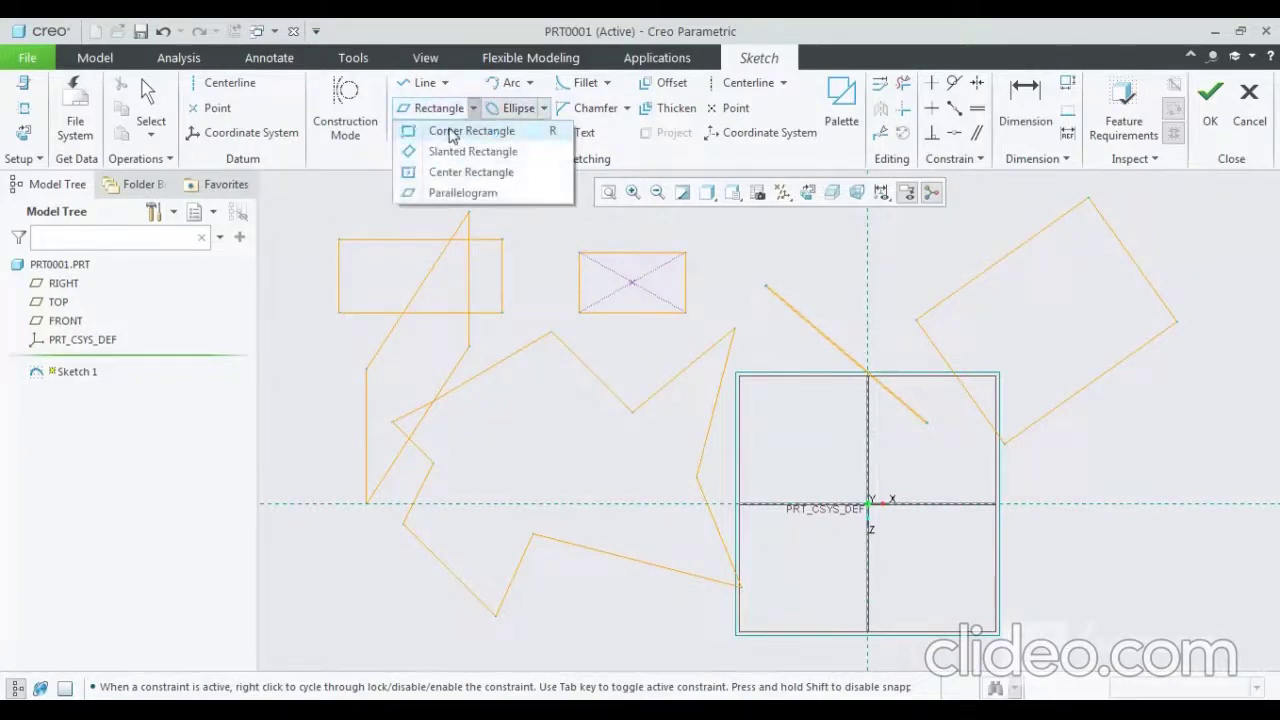
pyautogui.click(375, 199)
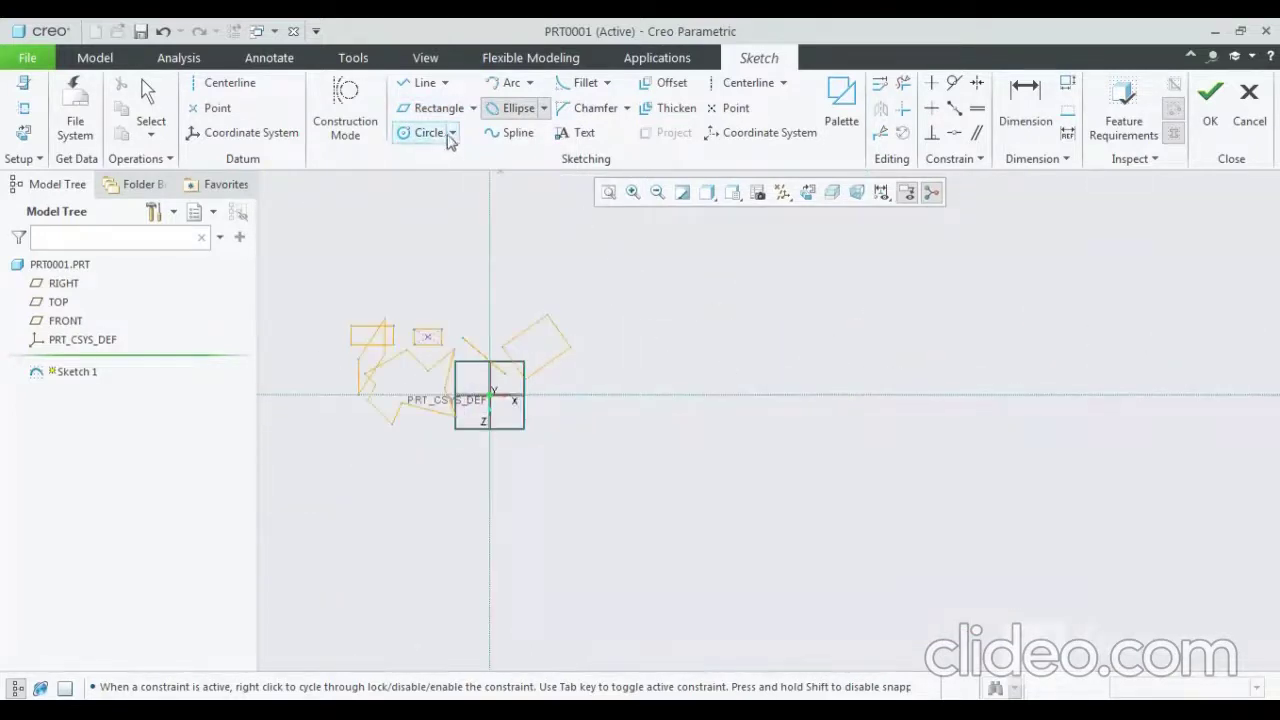
# Step: Draw a Ø111.91 centre-and-point circle to the right of the origin
pyautogui.click(450, 136)
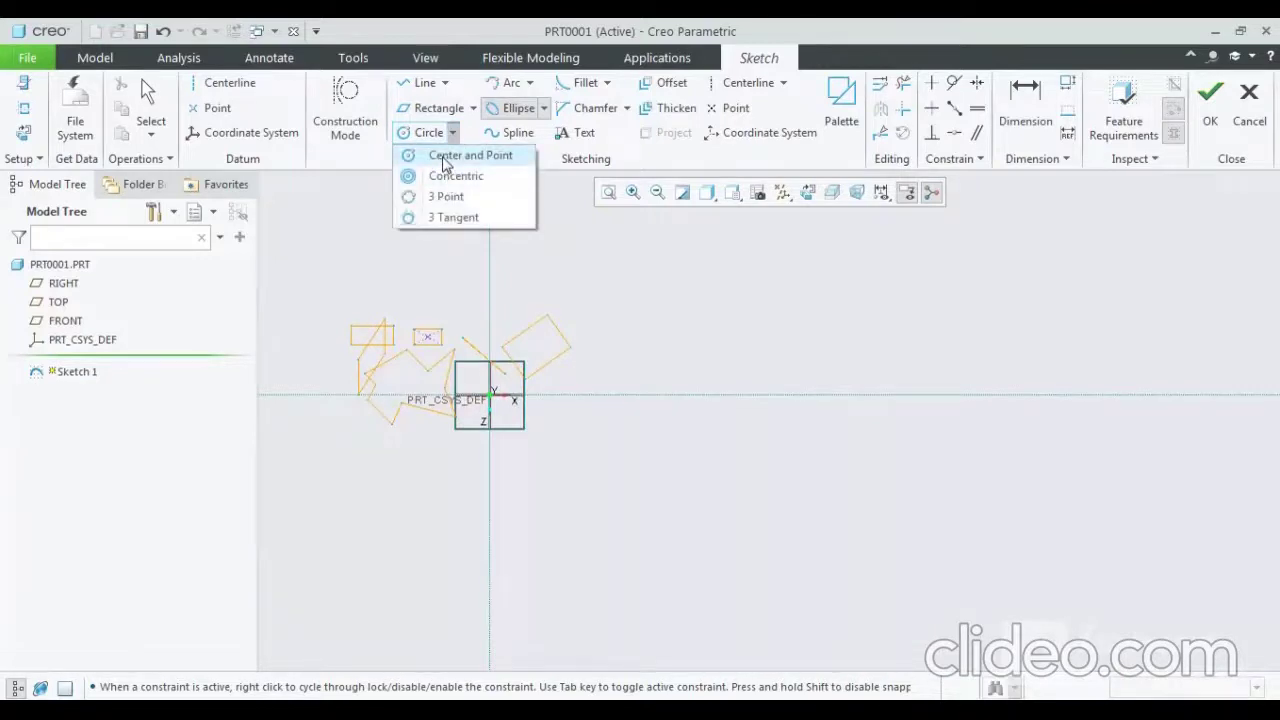
pyautogui.click(444, 157)
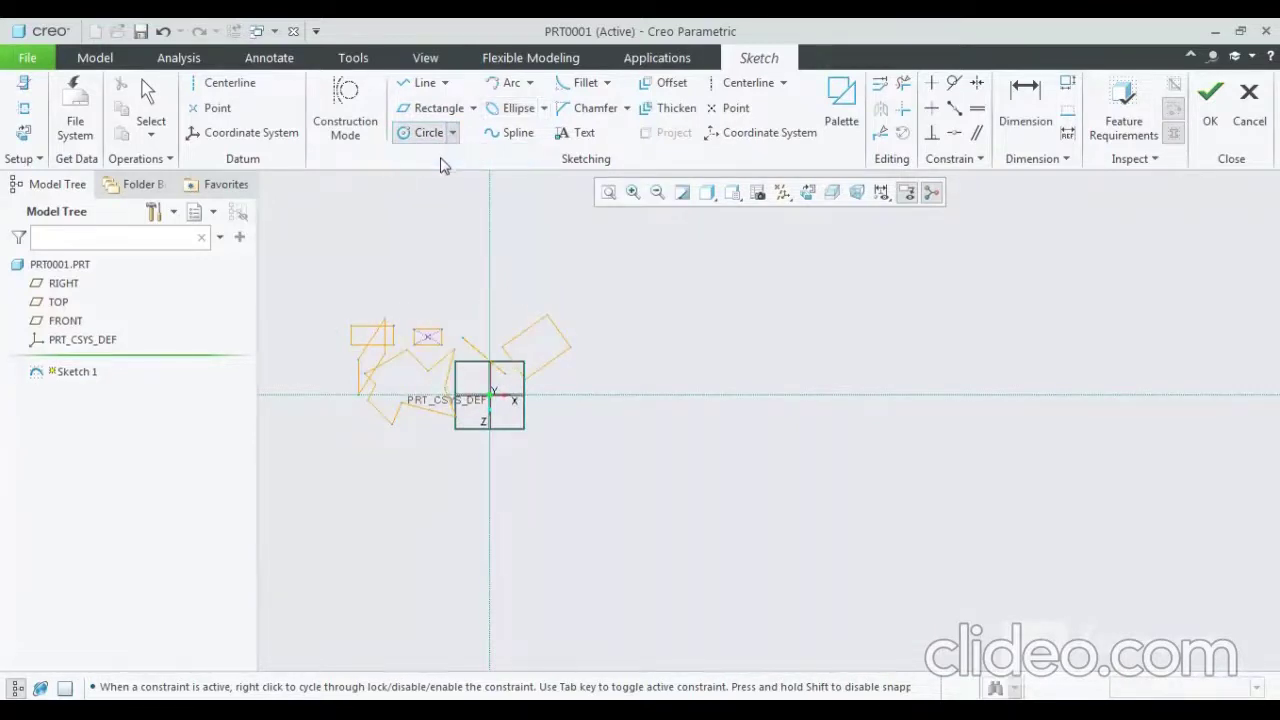
pyautogui.click(714, 317)
pyautogui.click(745, 388)
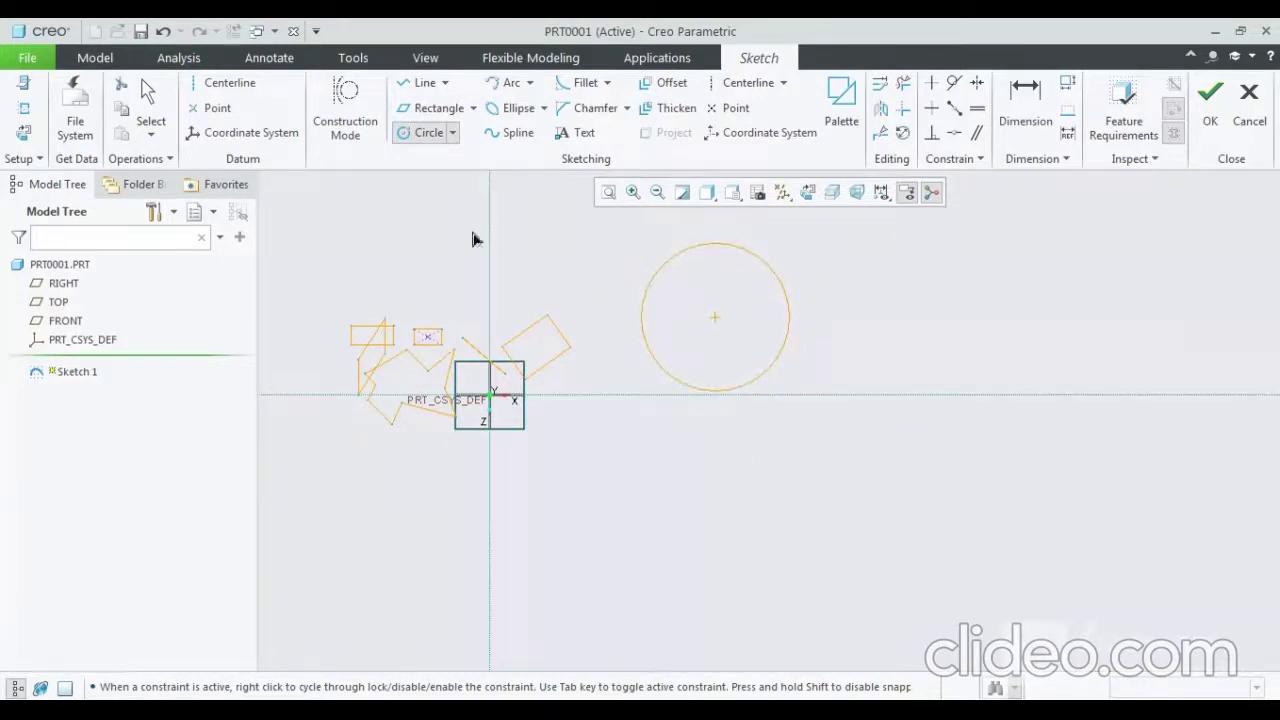
# Step: Surround that circle with concentric circles of Ø148.10 and Ø189.81
pyautogui.click(452, 136)
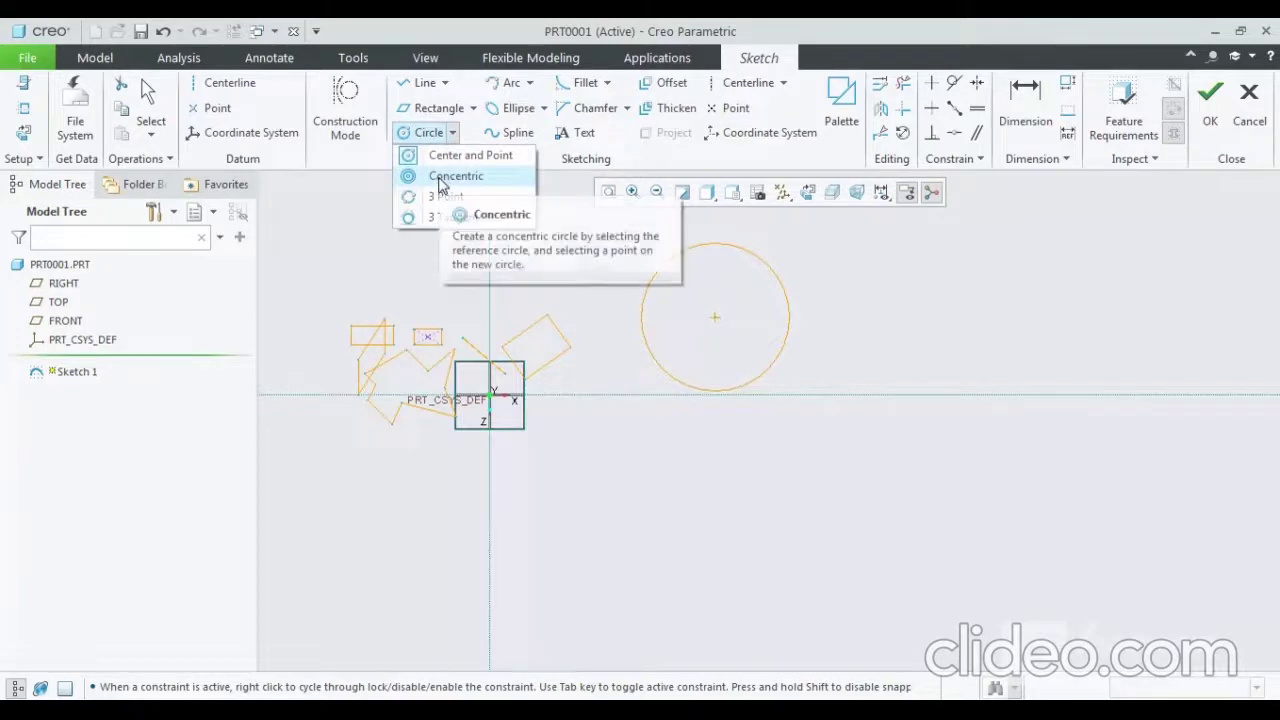
pyautogui.click(445, 178)
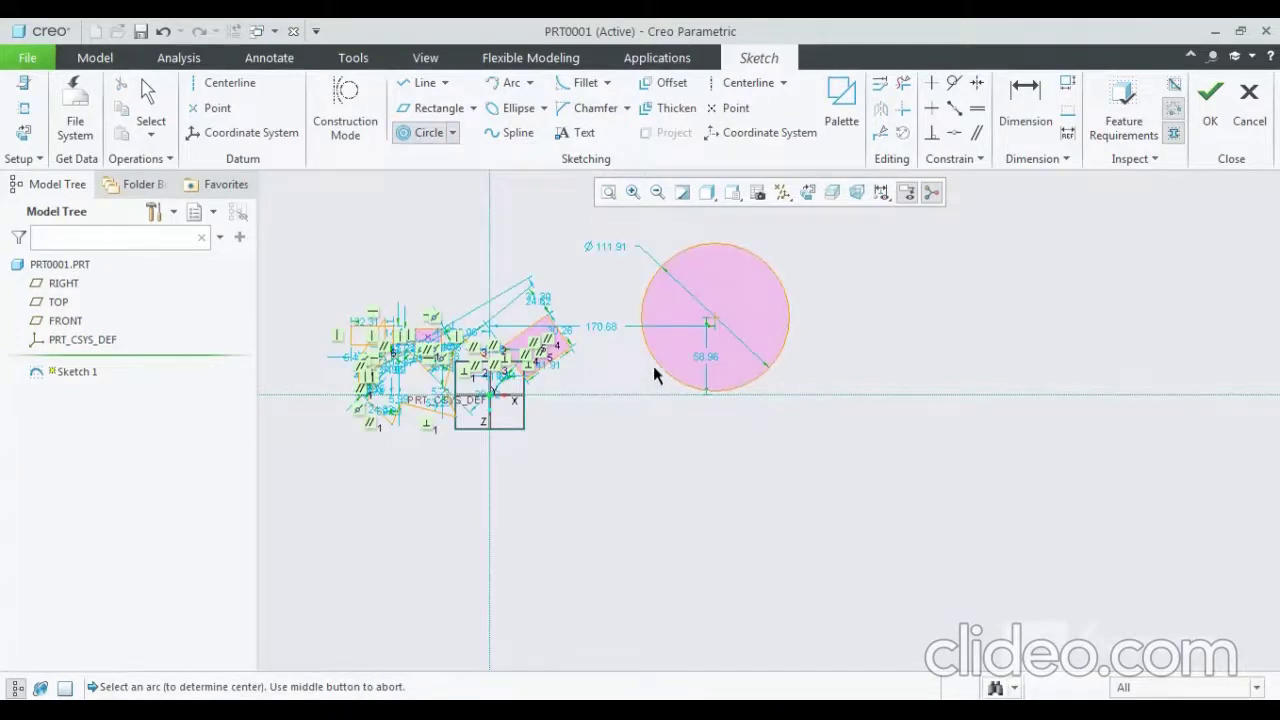
pyautogui.click(656, 362)
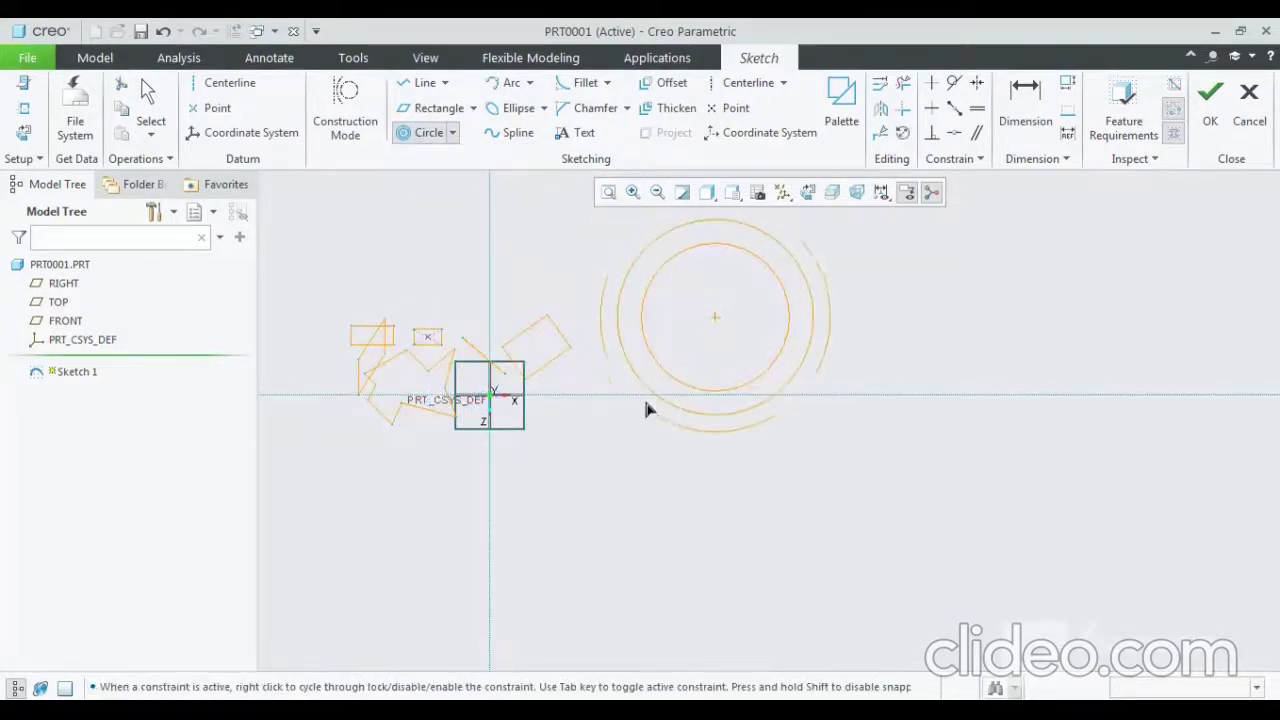
pyautogui.click(644, 421)
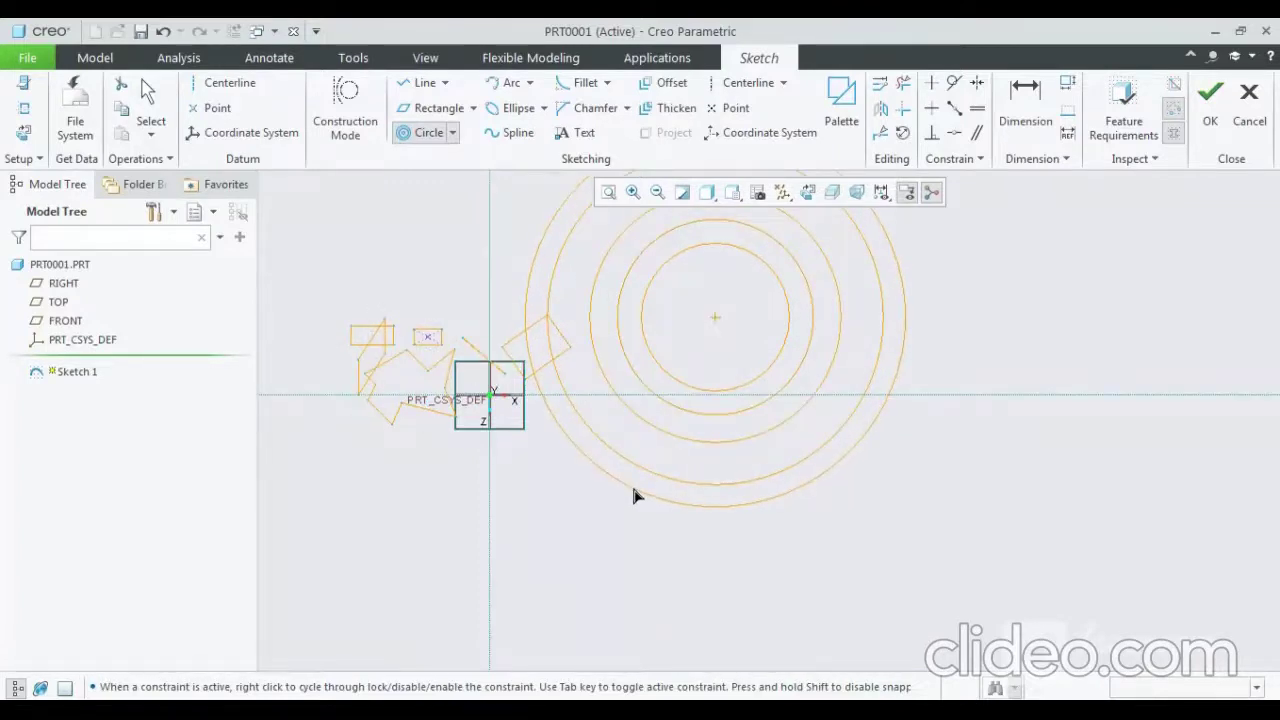
pyautogui.middleClick(633, 490)
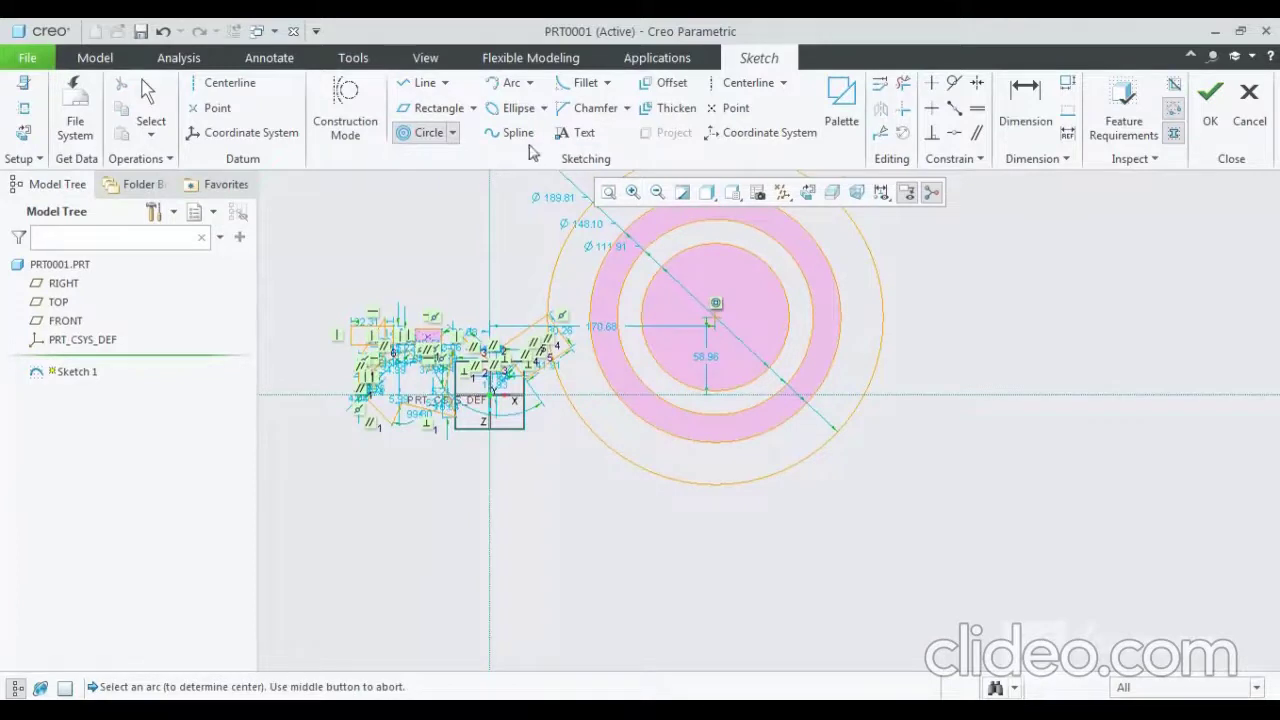
# Step: Draw two three-point circles: Ø164.31 at the right and Ø140.23 below the concentric set
pyautogui.click(454, 133)
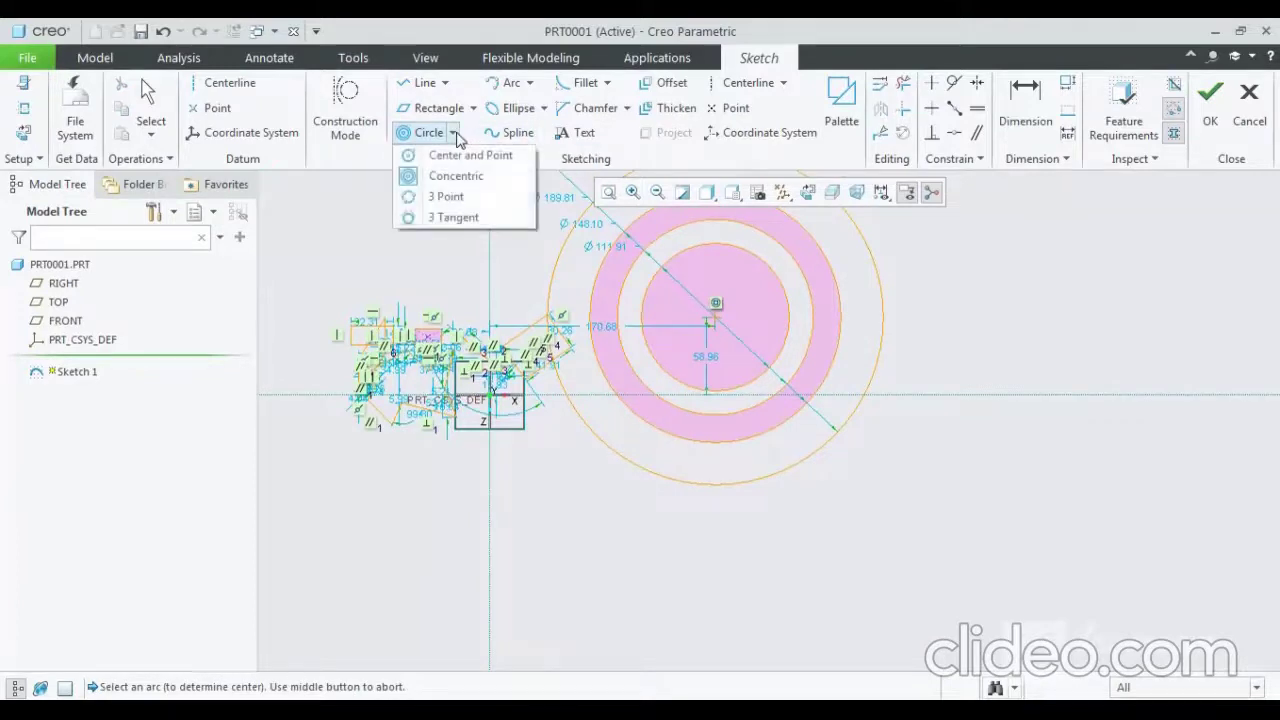
pyautogui.click(447, 197)
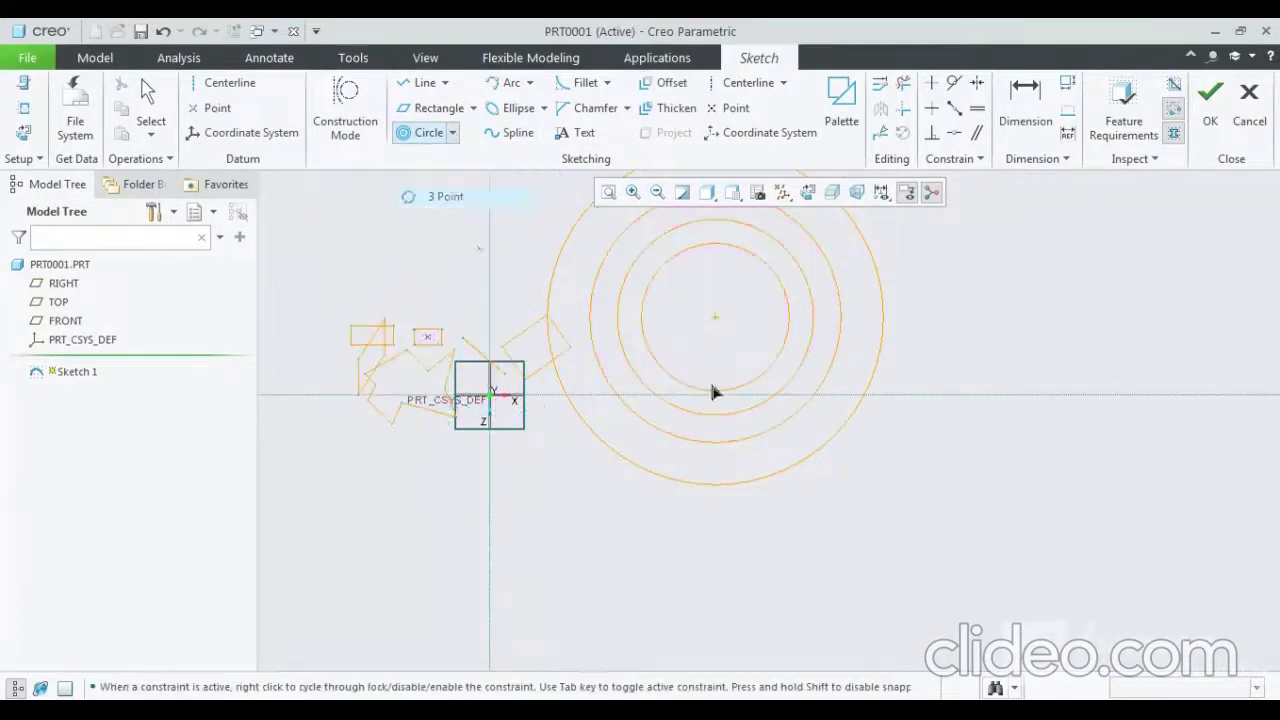
pyautogui.click(989, 353)
pyautogui.click(1105, 448)
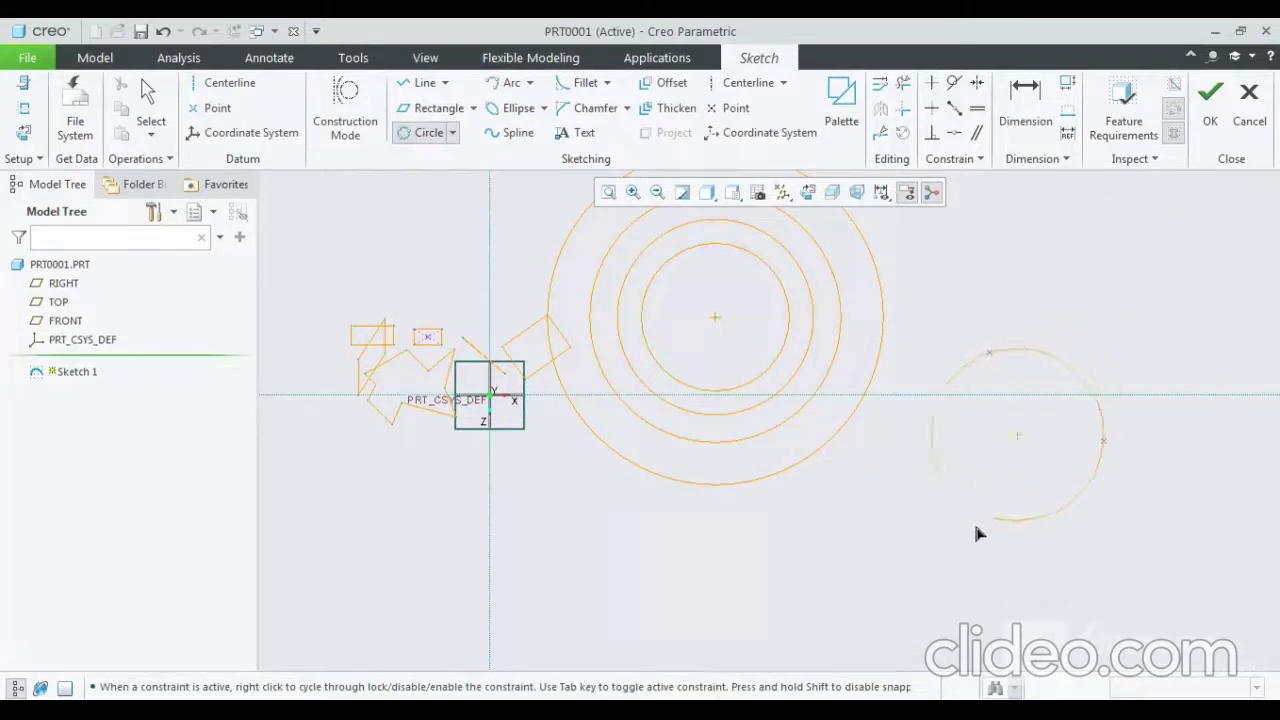
pyautogui.click(985, 565)
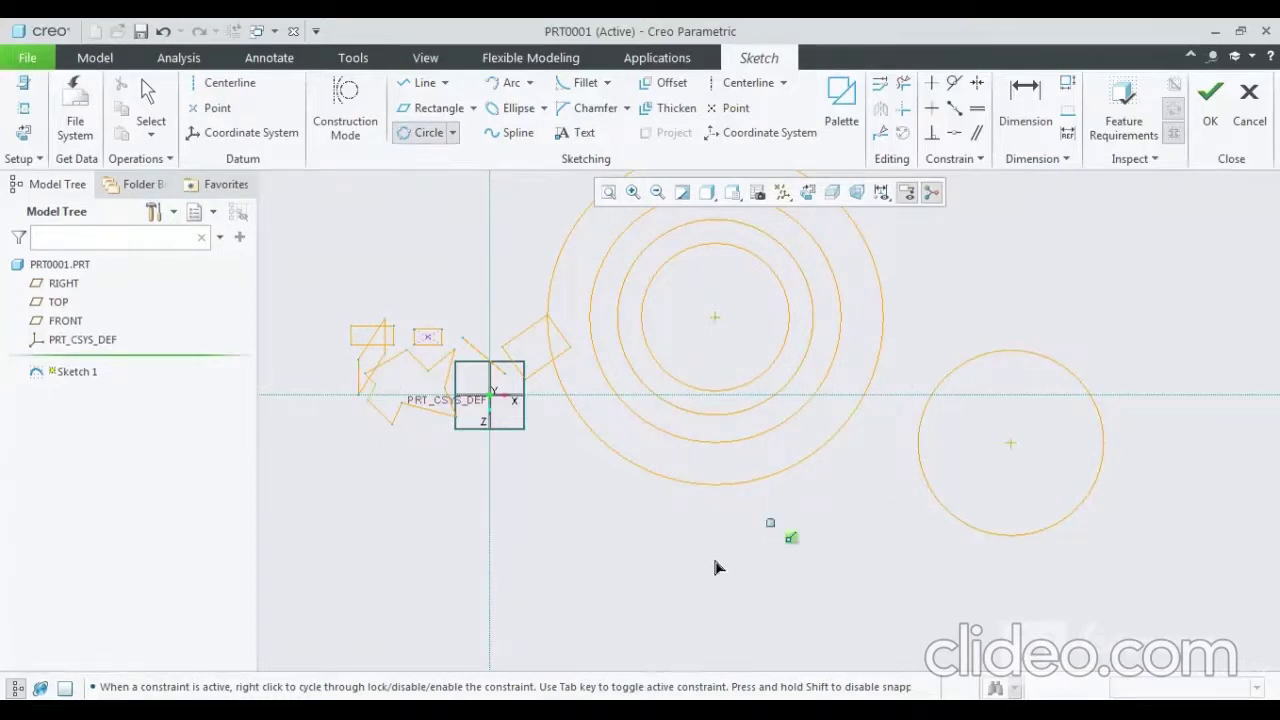
pyautogui.click(662, 540)
pyautogui.click(705, 638)
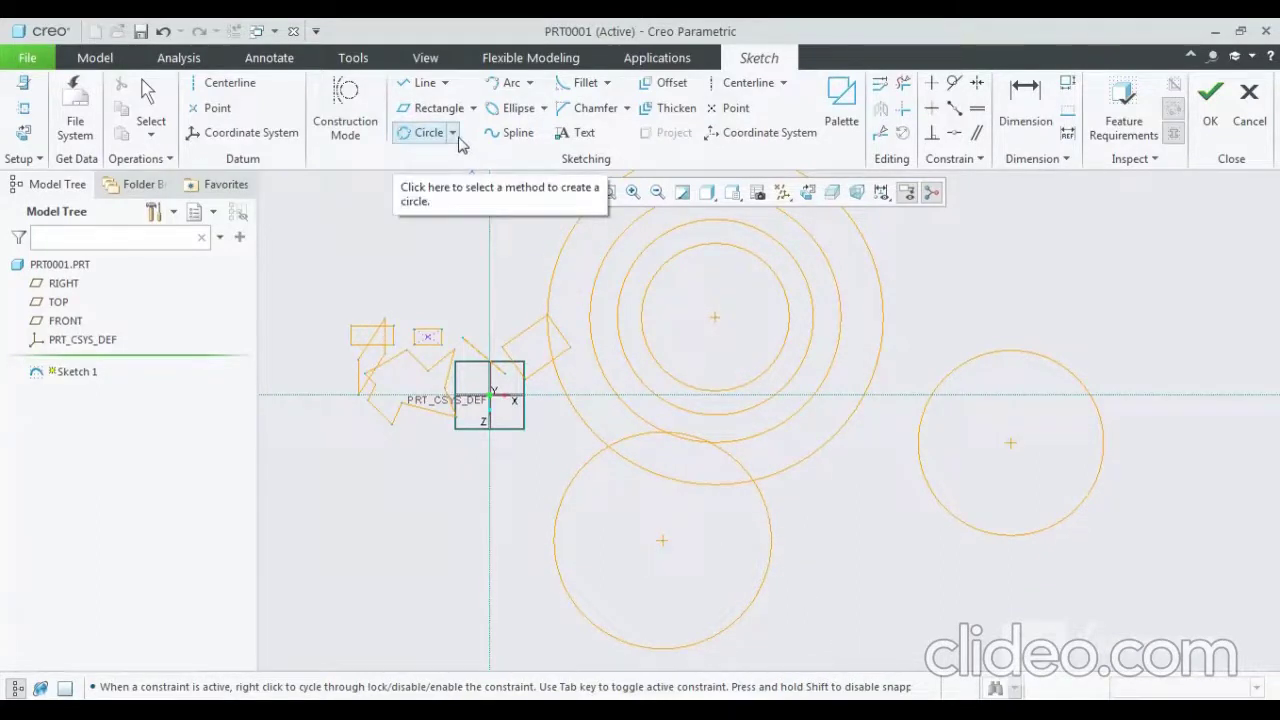
# Step: Add a circle tangent to the outer concentric, right and lower circles
pyautogui.click(455, 133)
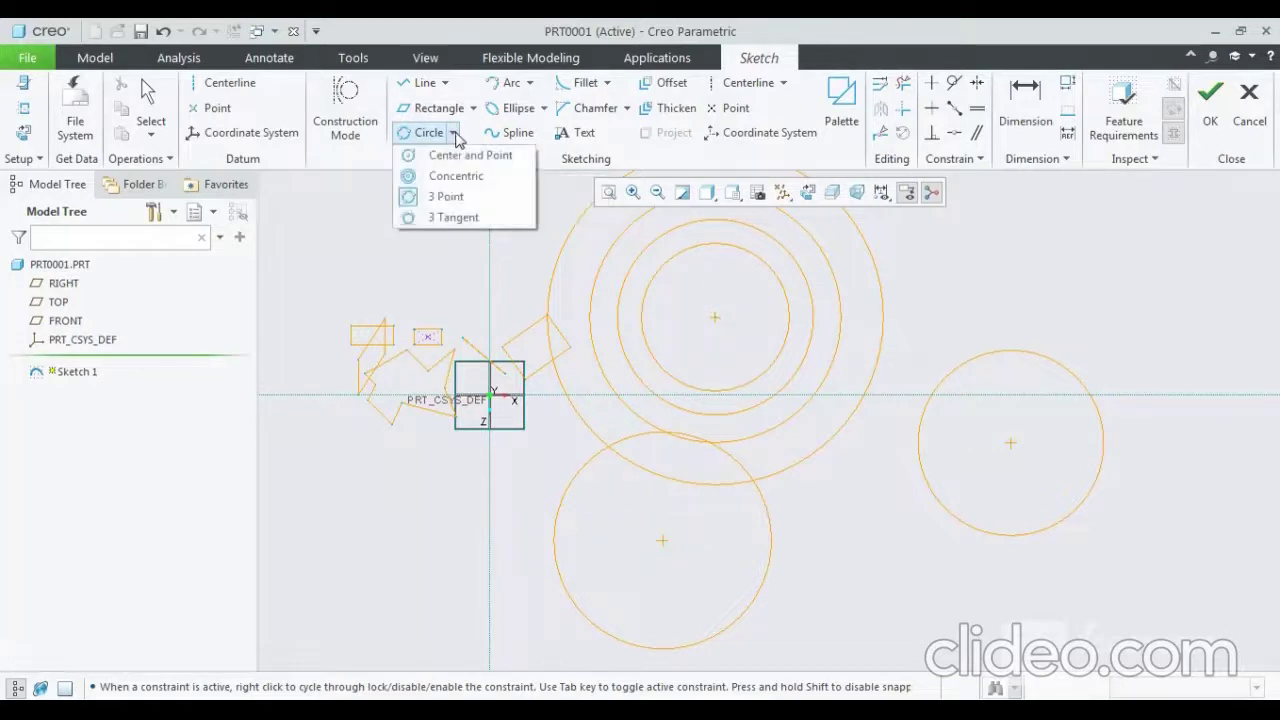
pyautogui.click(455, 217)
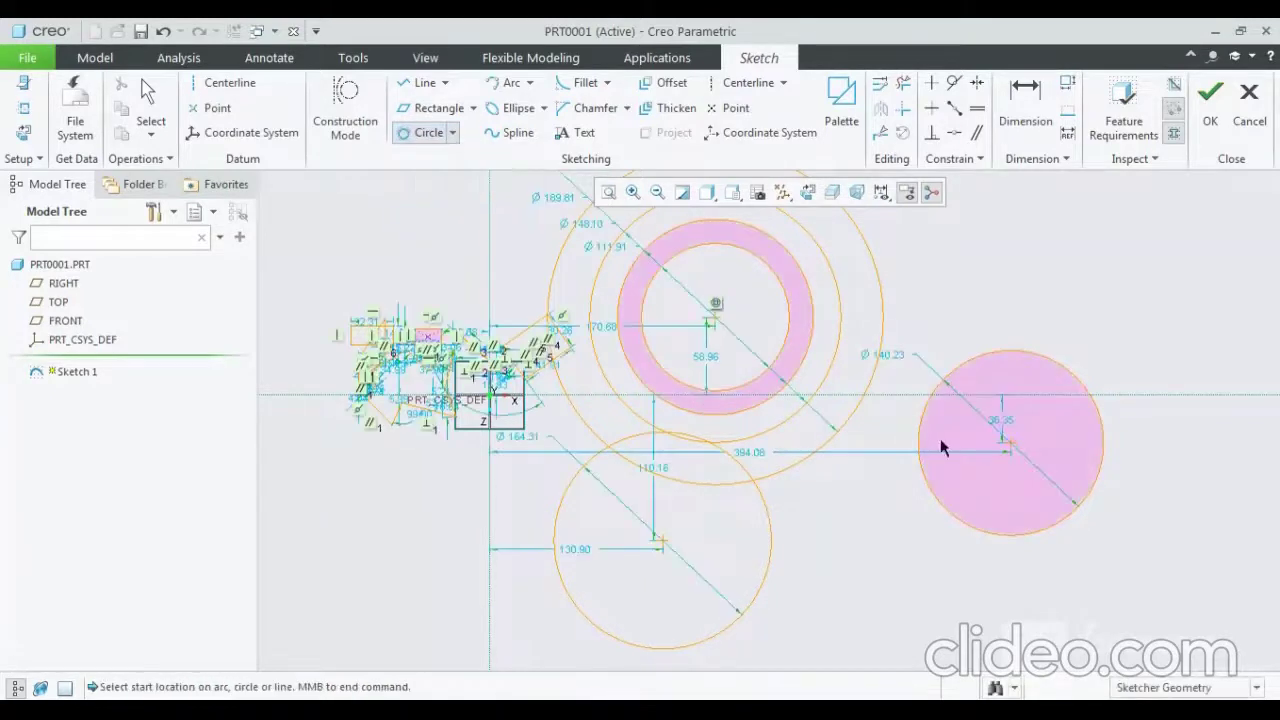
pyautogui.click(835, 447)
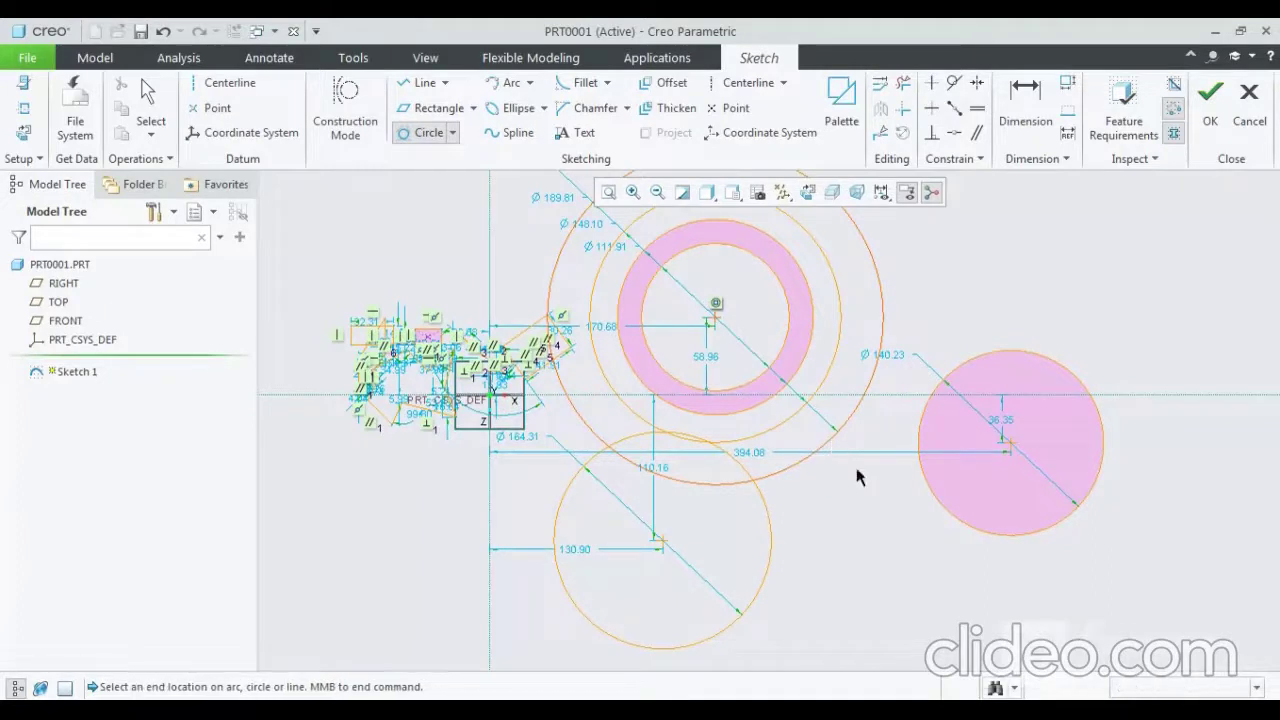
pyautogui.click(920, 478)
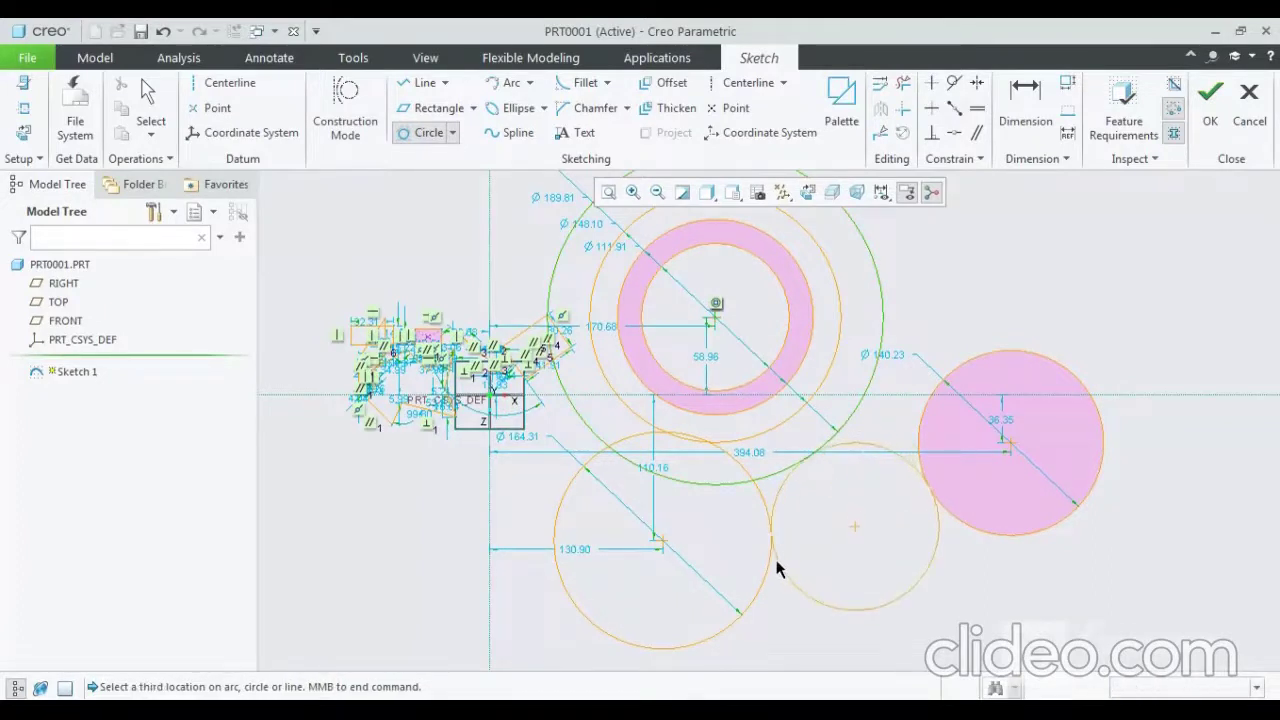
pyautogui.click(776, 566)
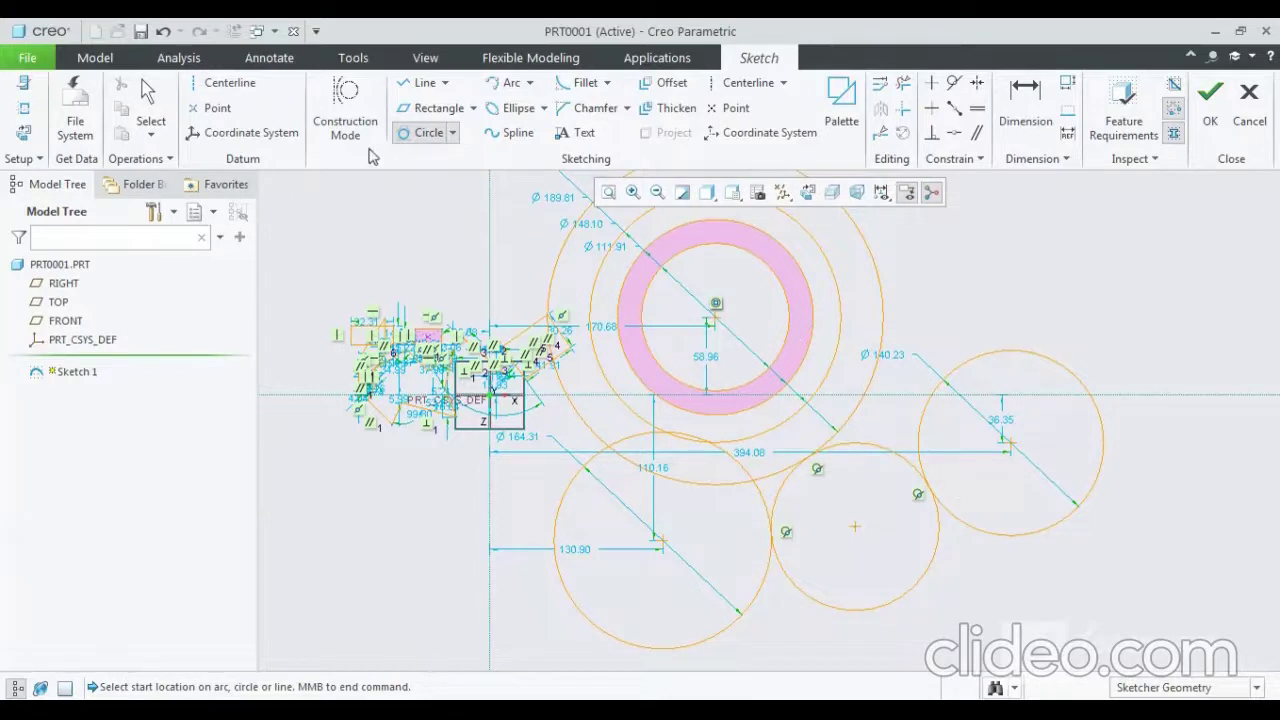
pyautogui.click(529, 83)
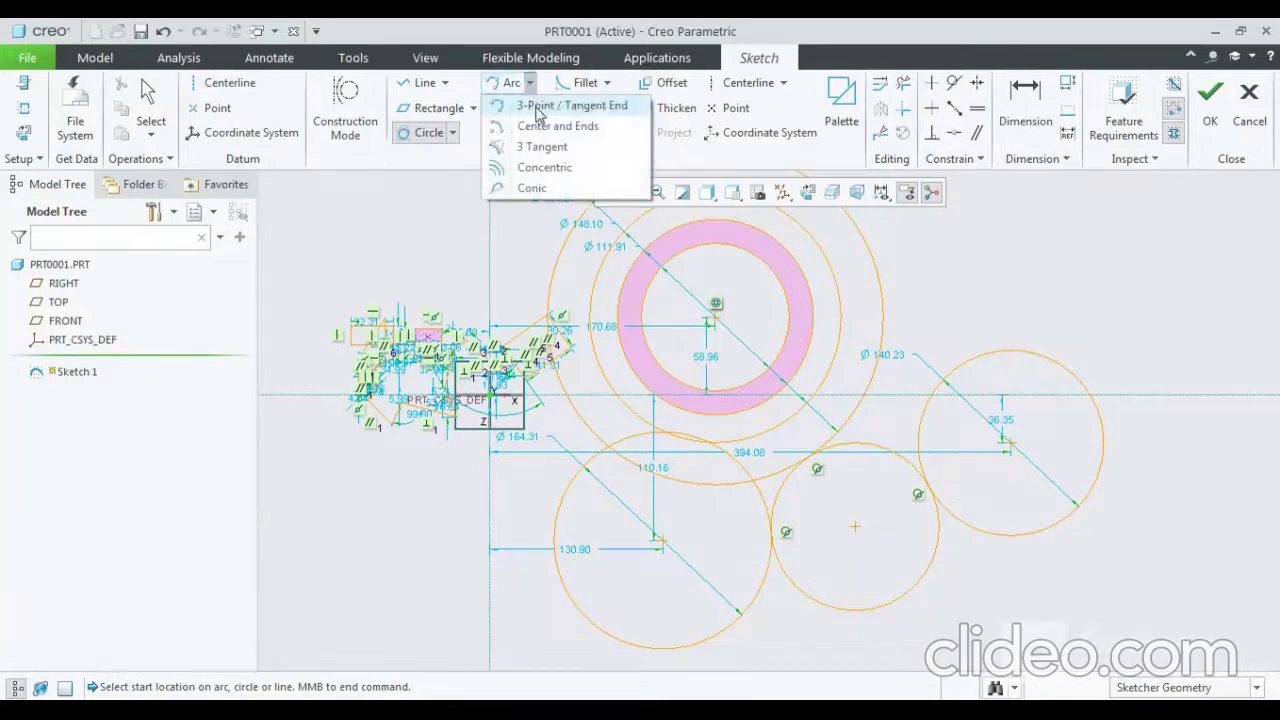
# Step: Draw a three-point arc near the upper right of the sketch
pyautogui.click(540, 106)
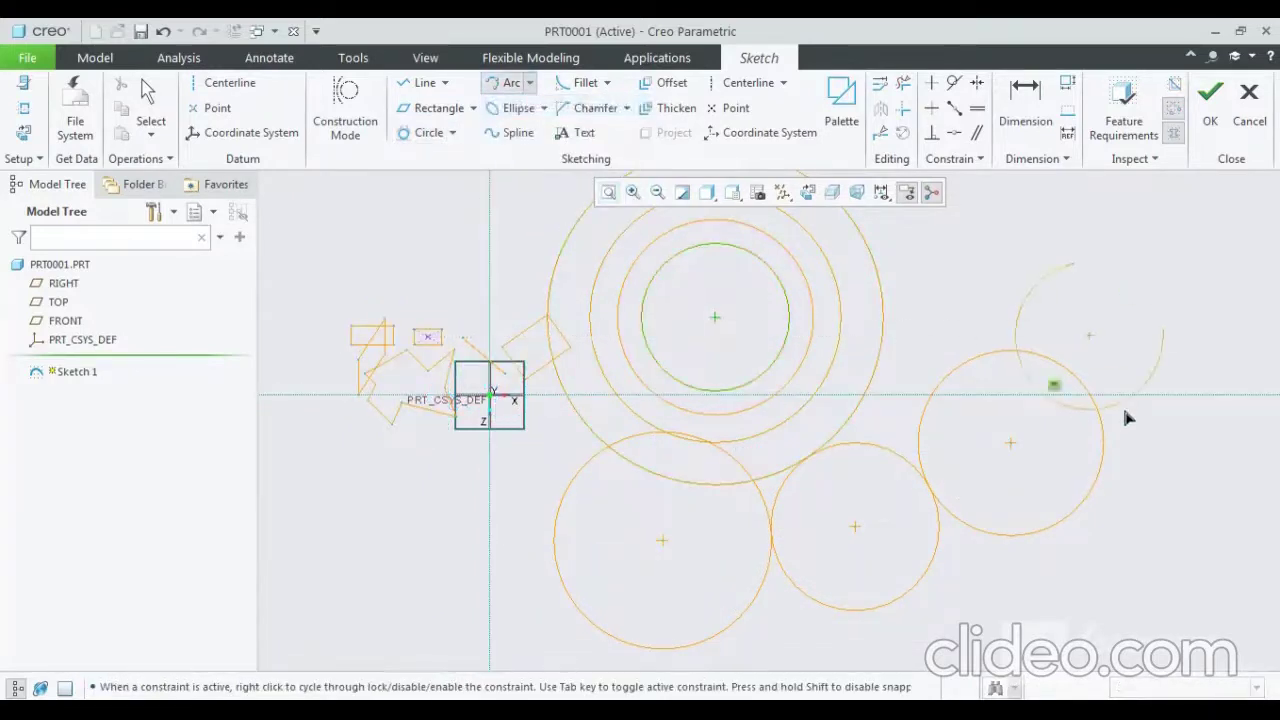
pyautogui.click(1122, 333)
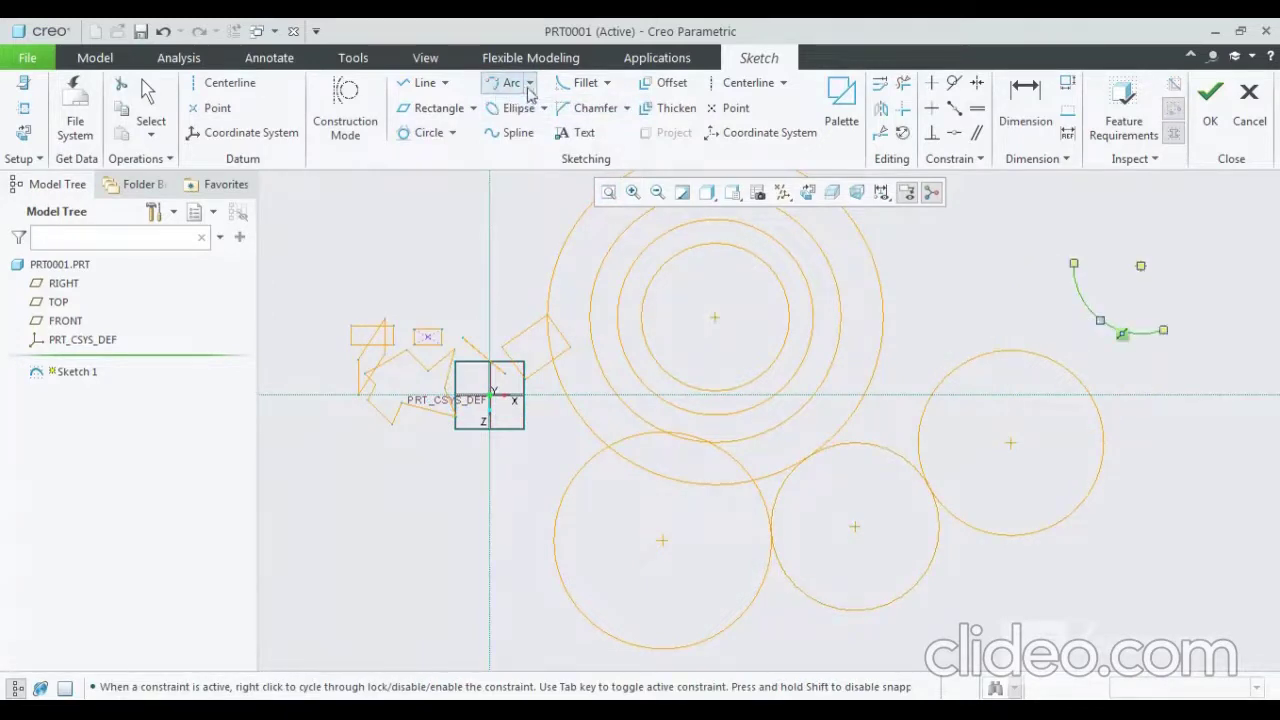
pyautogui.click(530, 83)
# Step: Add a centre-and-ends arc at the lower right, below the right circle
pyautogui.click(545, 126)
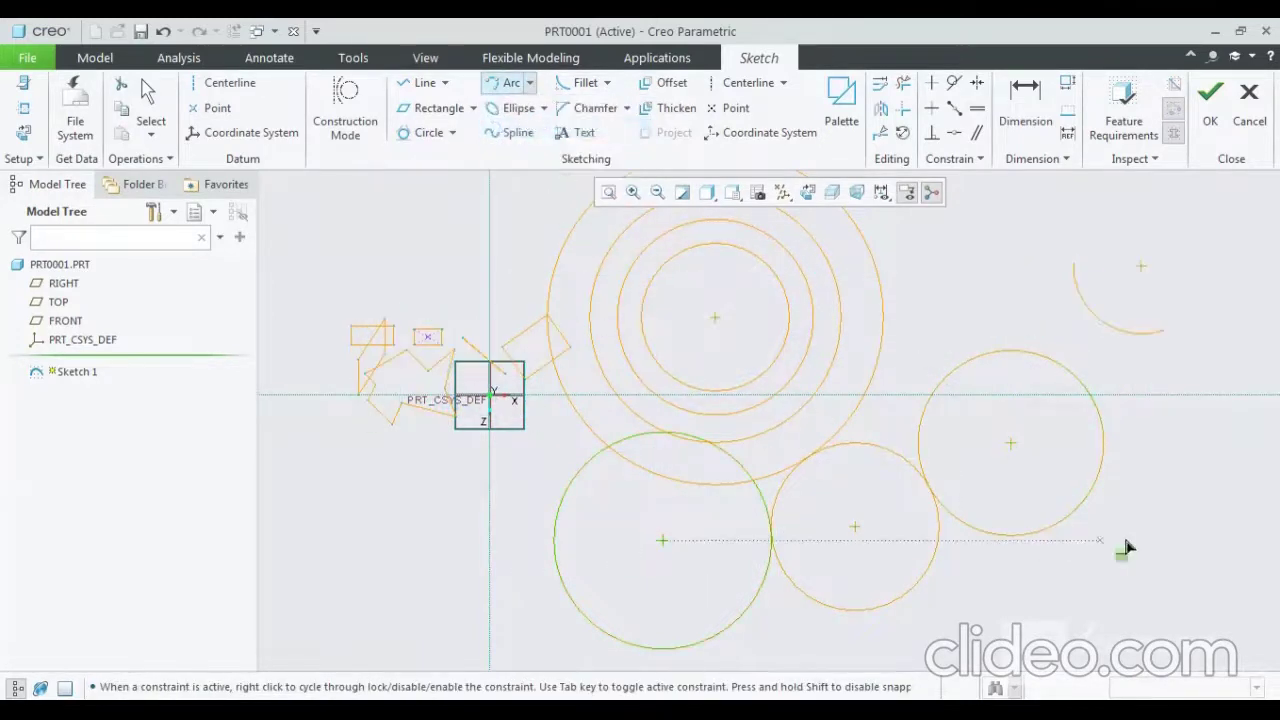
pyautogui.click(1181, 563)
pyautogui.click(1148, 463)
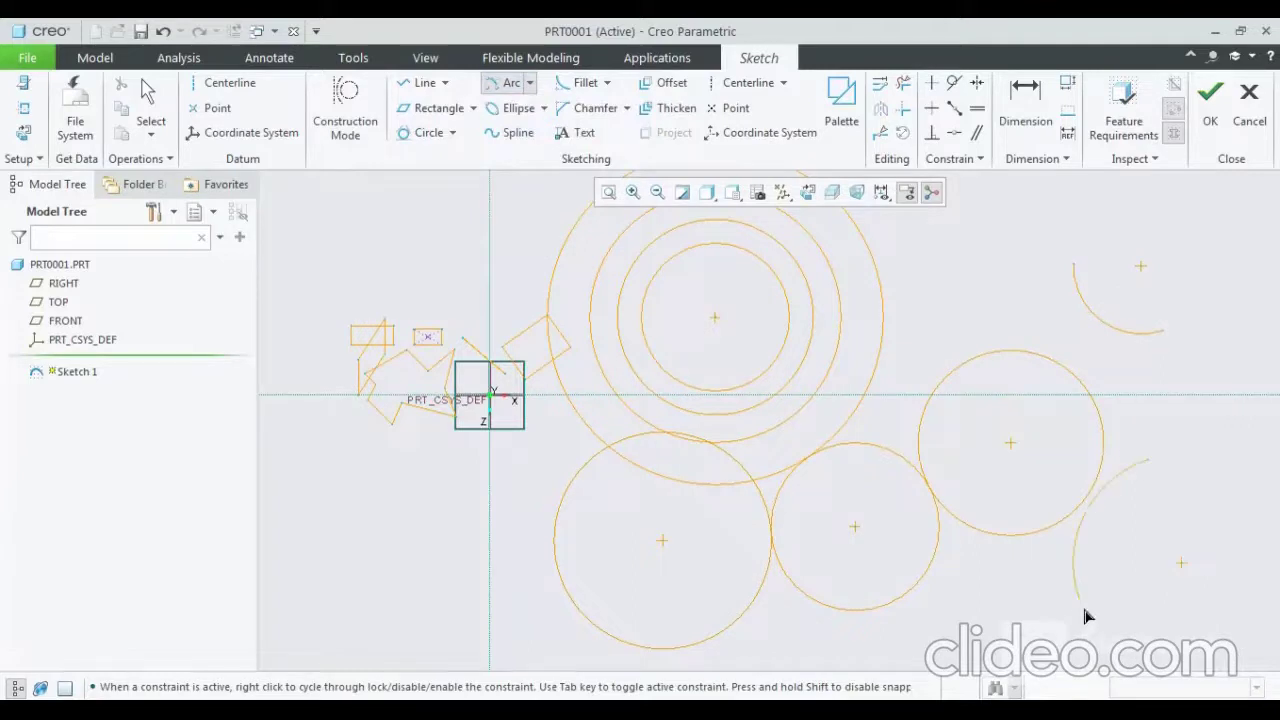
pyautogui.click(530, 83)
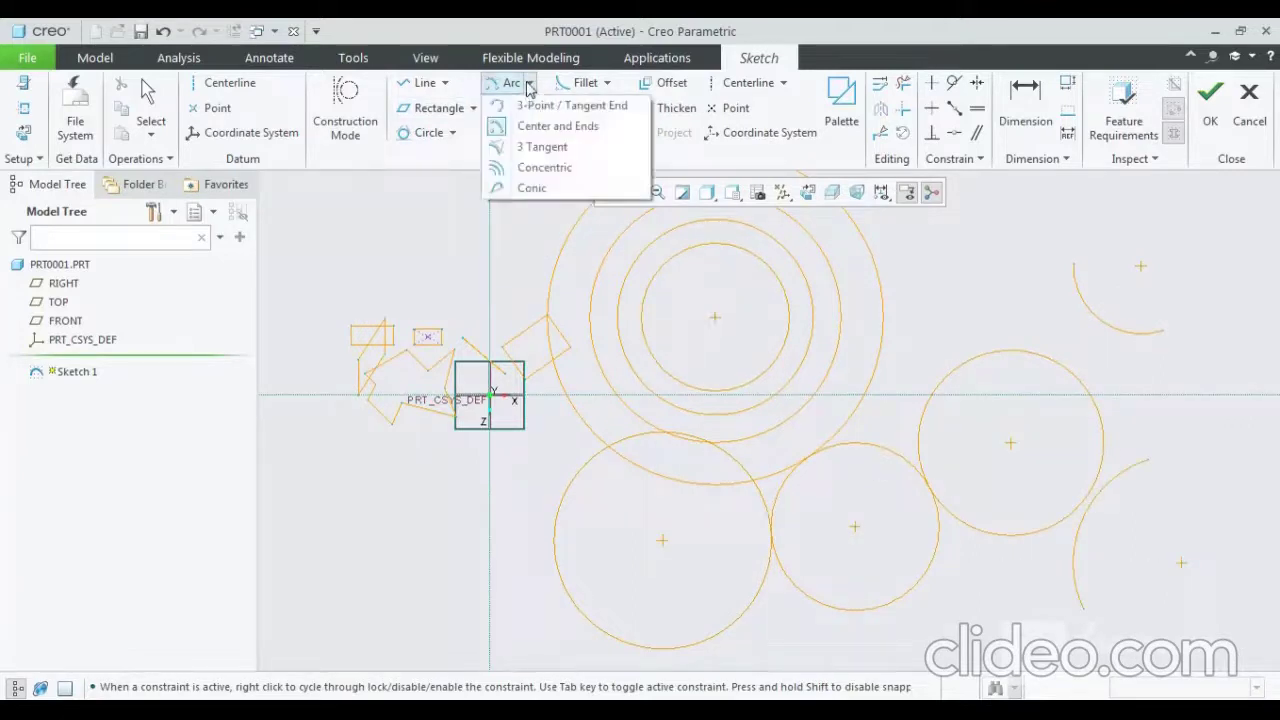
# Step: Add a small arc tangent to the neighbouring circles left of the right circle
pyautogui.click(541, 147)
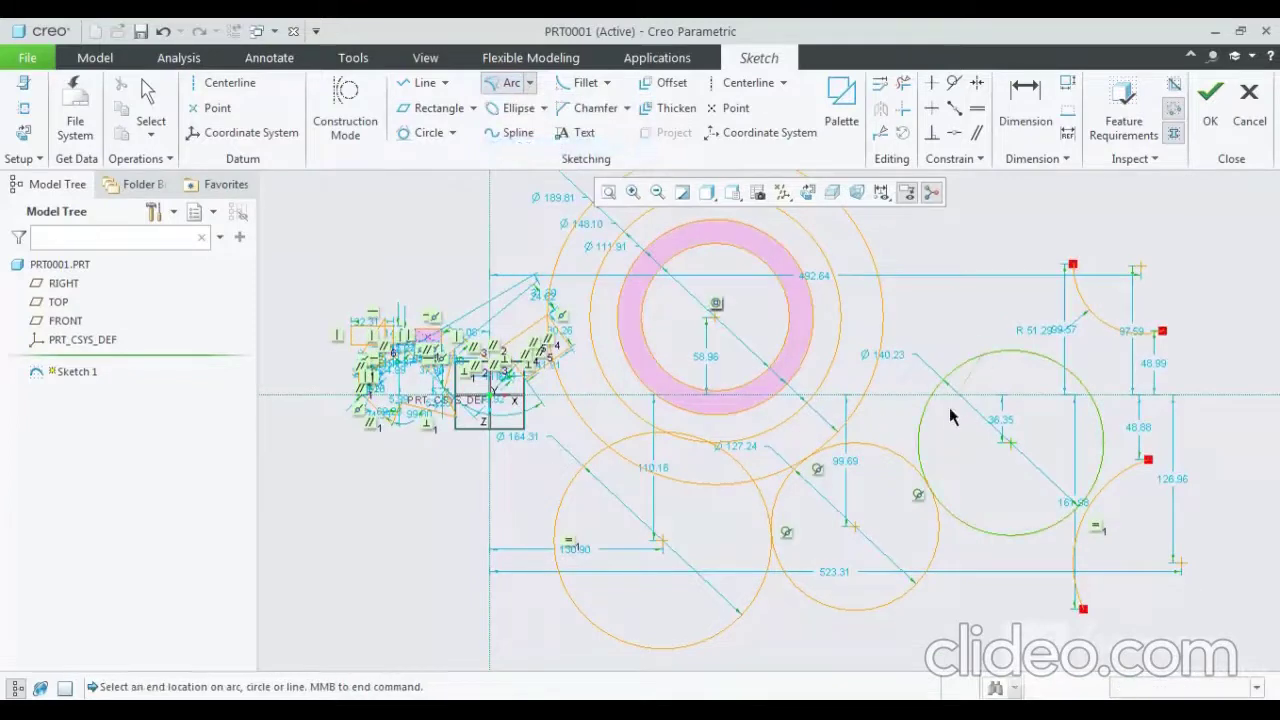
pyautogui.click(866, 398)
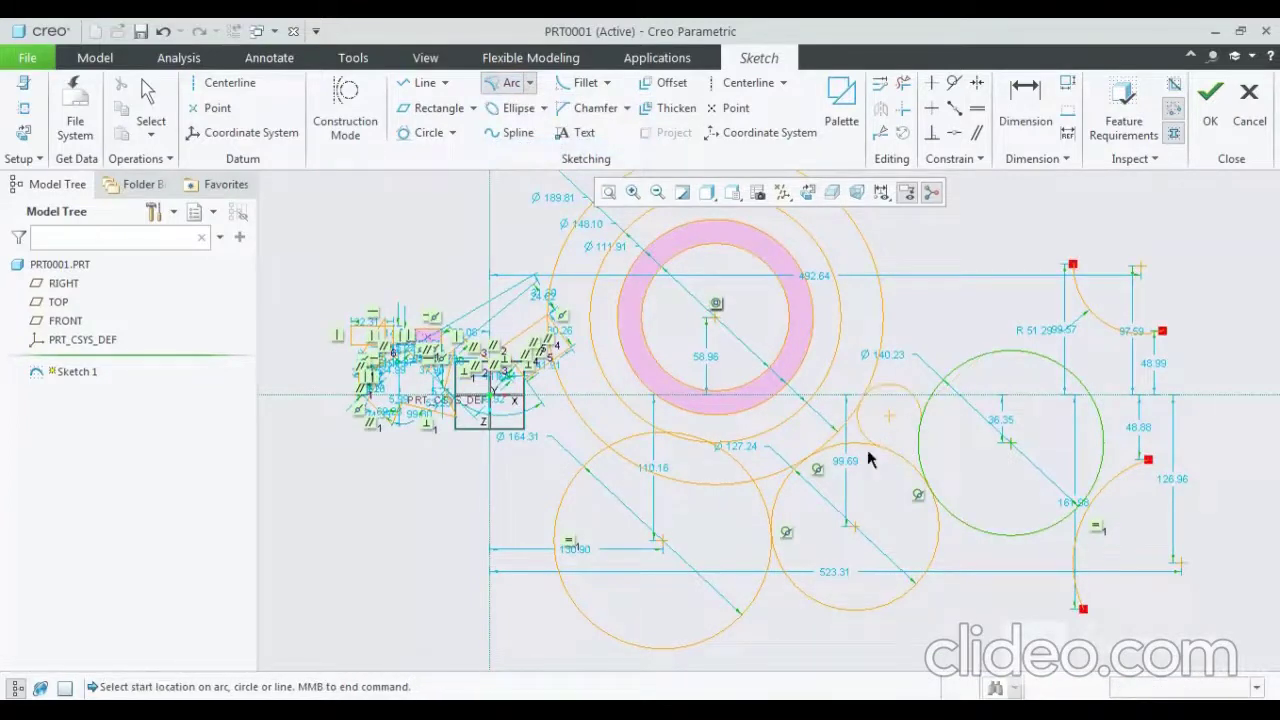
pyautogui.click(867, 449)
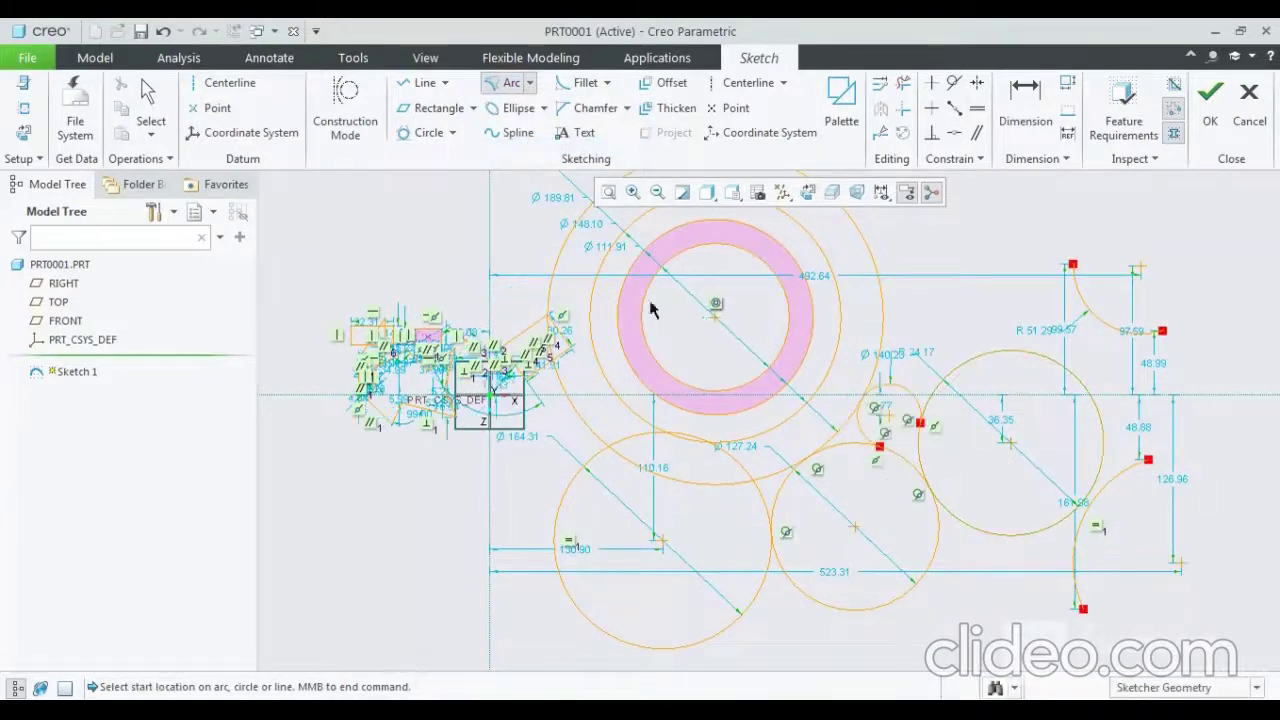
# Step: Ring the small arc with several larger arcs concentric with it
pyautogui.click(530, 83)
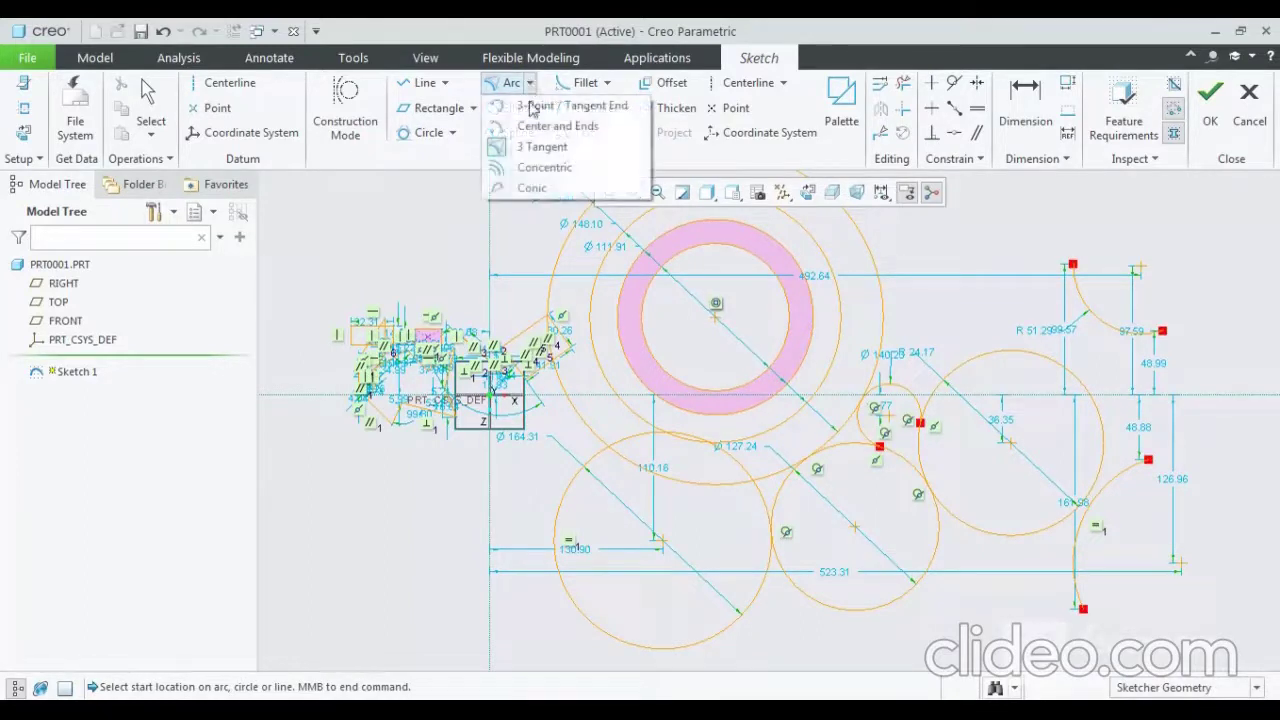
pyautogui.click(543, 168)
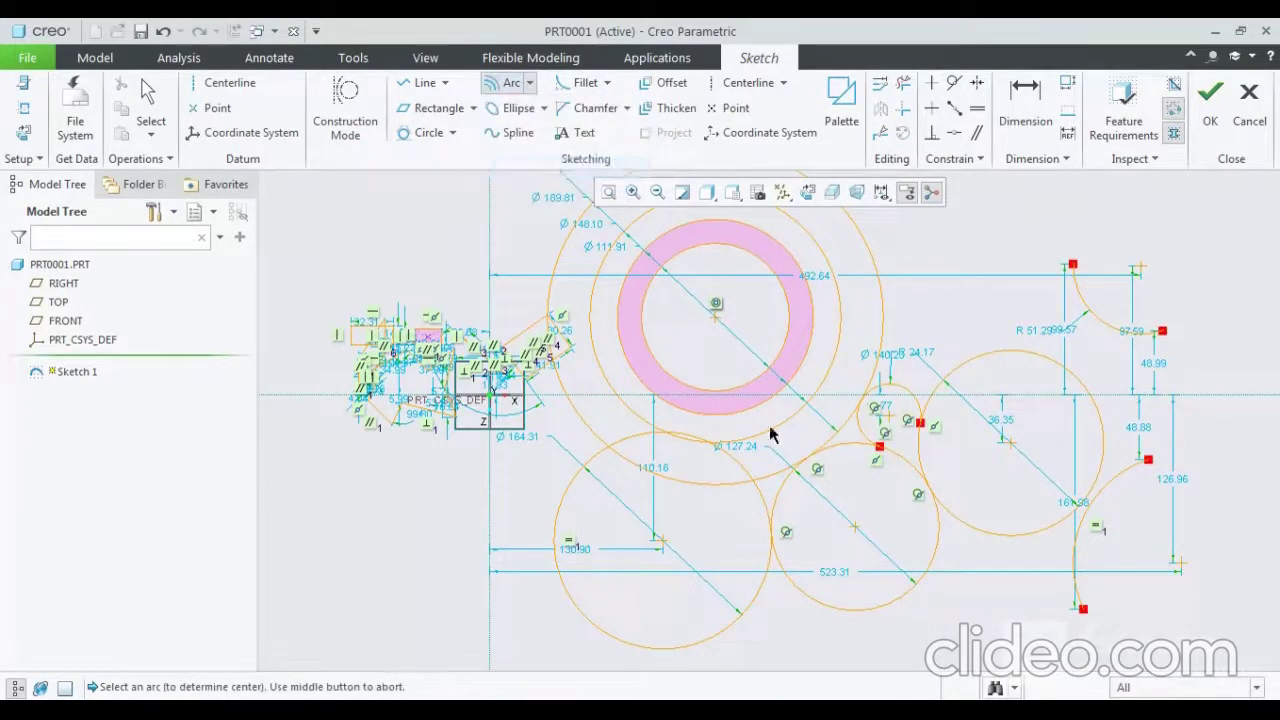
pyautogui.click(903, 394)
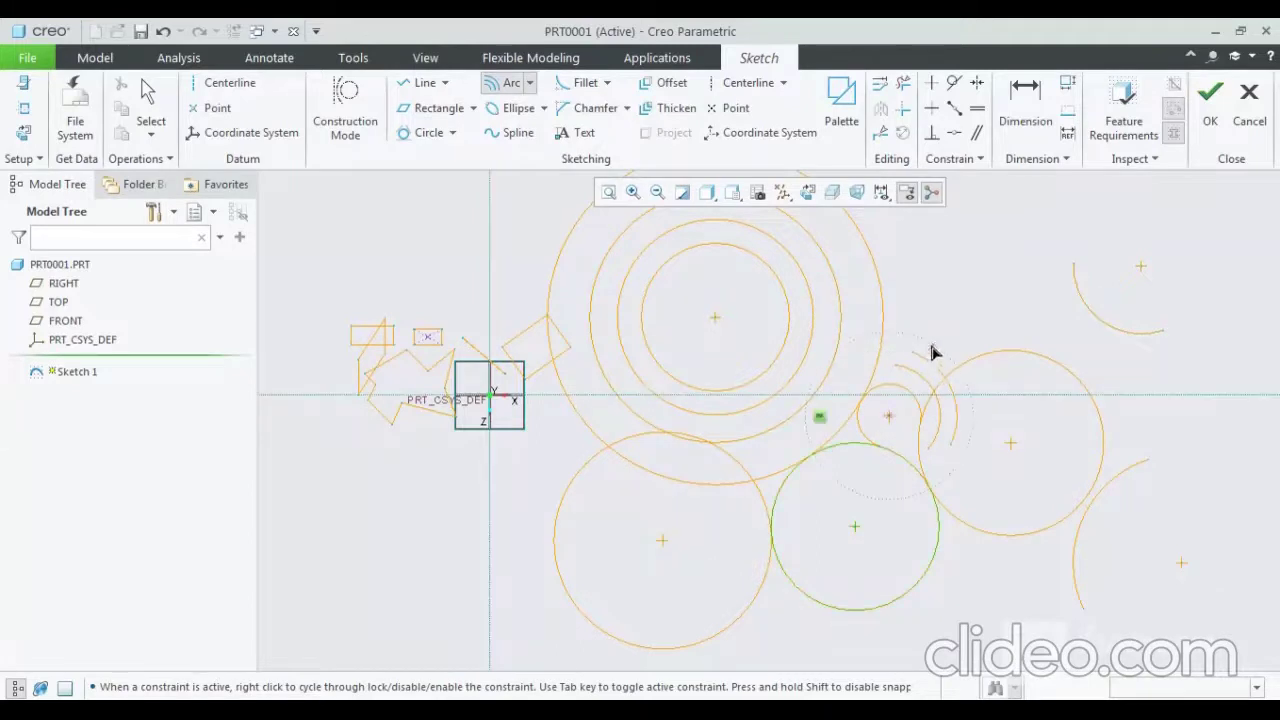
pyautogui.click(934, 346)
pyautogui.click(981, 450)
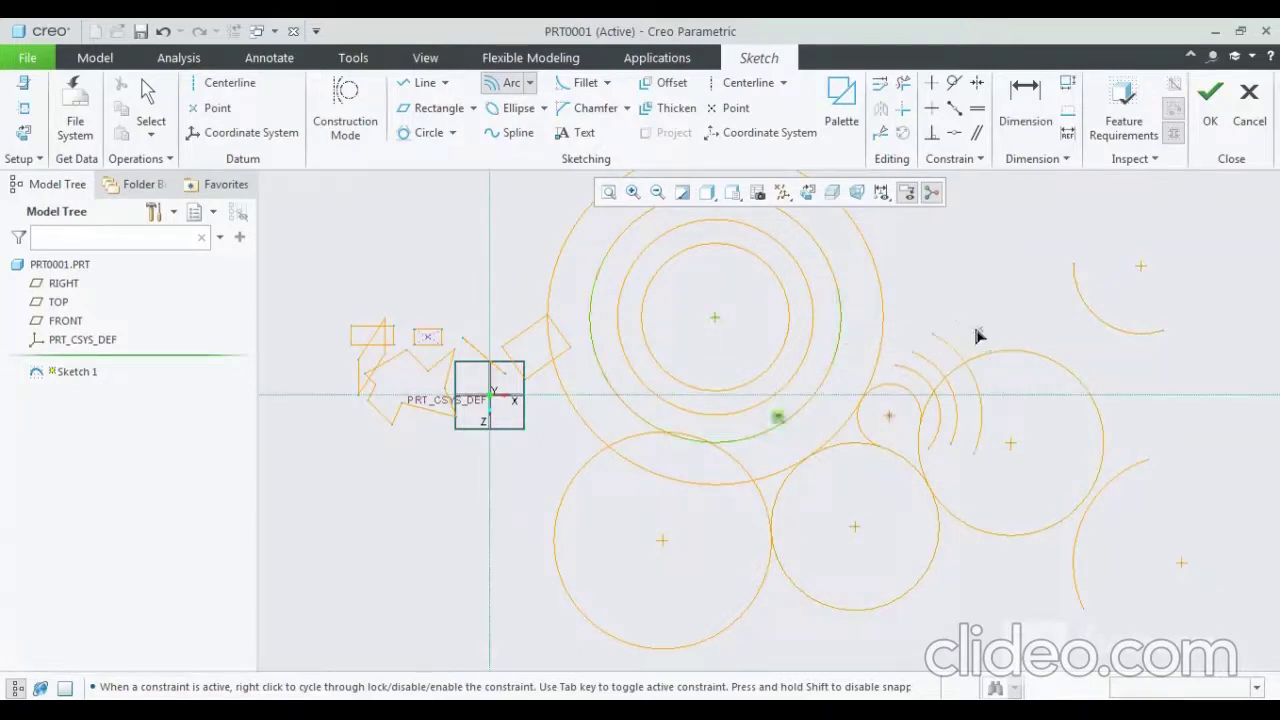
pyautogui.click(977, 334)
pyautogui.click(1008, 470)
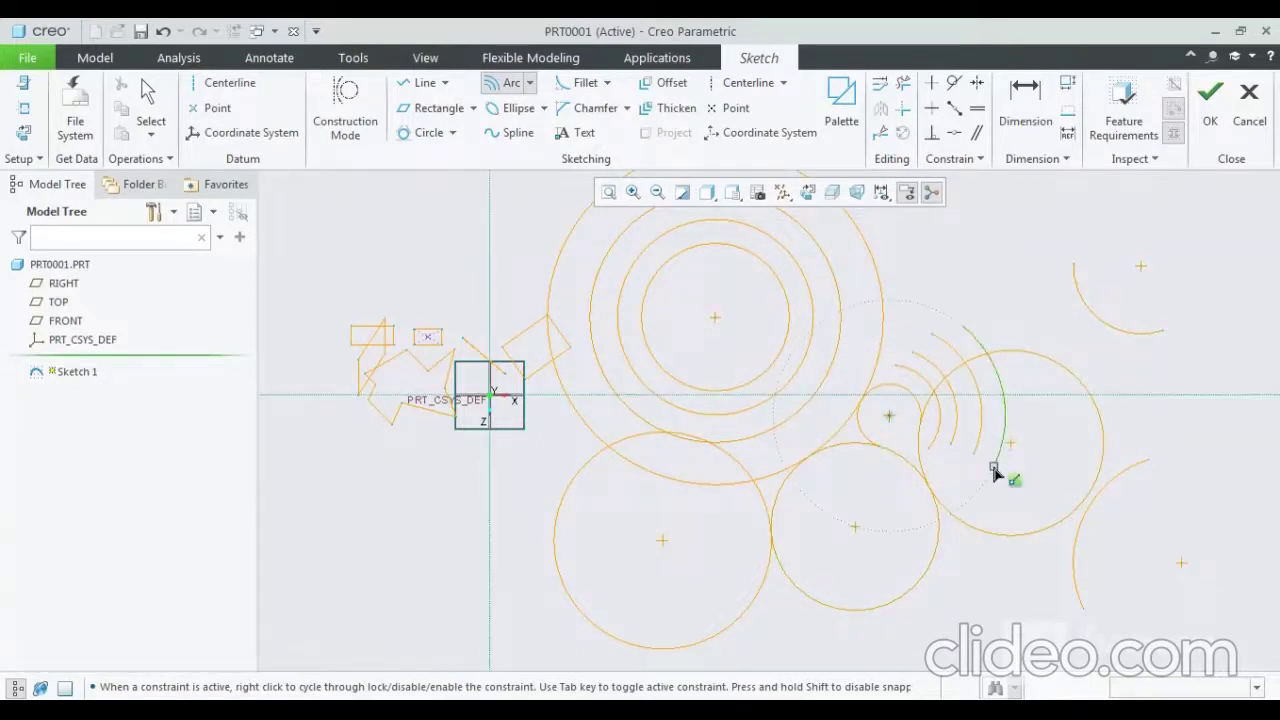
pyautogui.middleClick(996, 473)
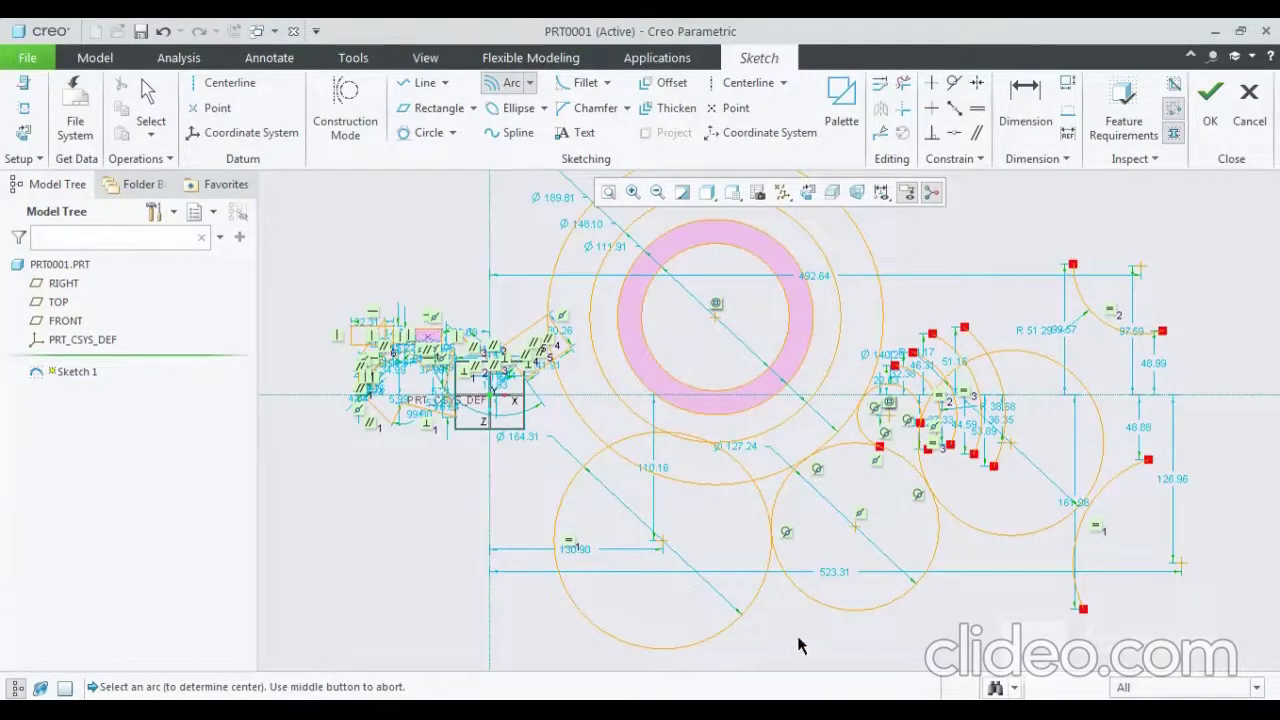
pyautogui.click(544, 108)
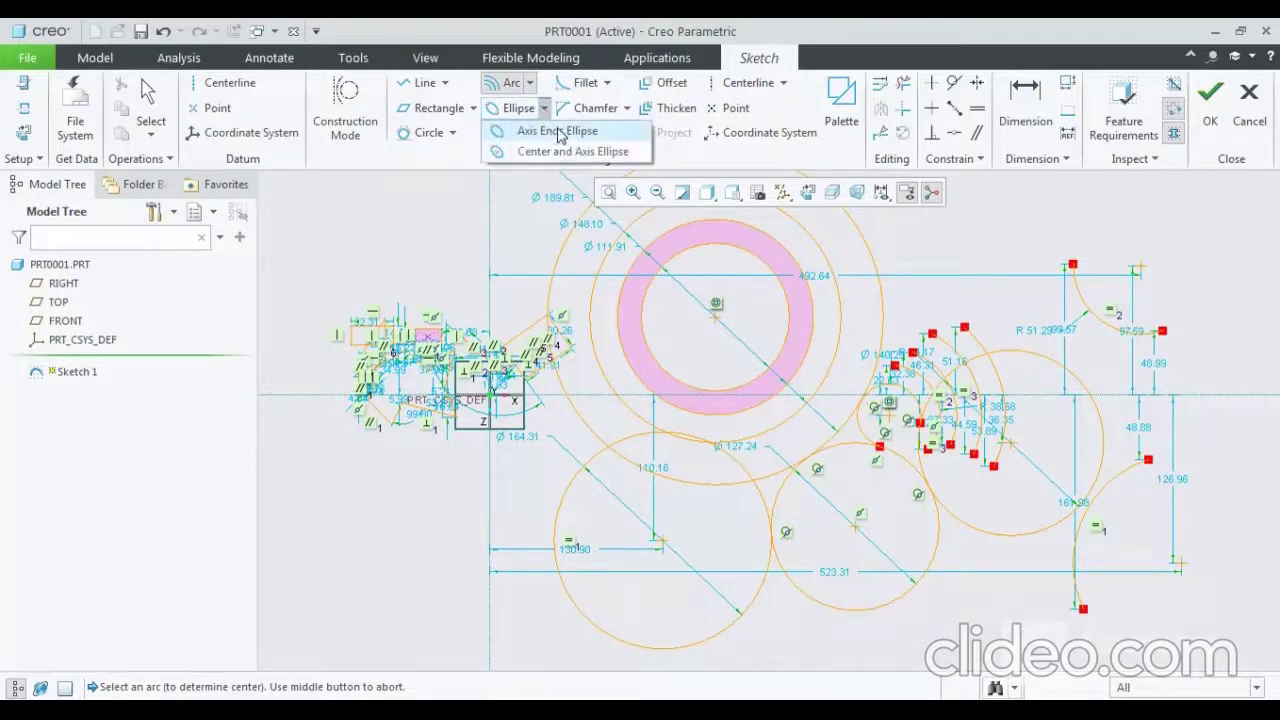
# Step: Draw a small axis-ends ellipse above the polygon and rectangles
pyautogui.click(556, 133)
pyautogui.click(353, 243)
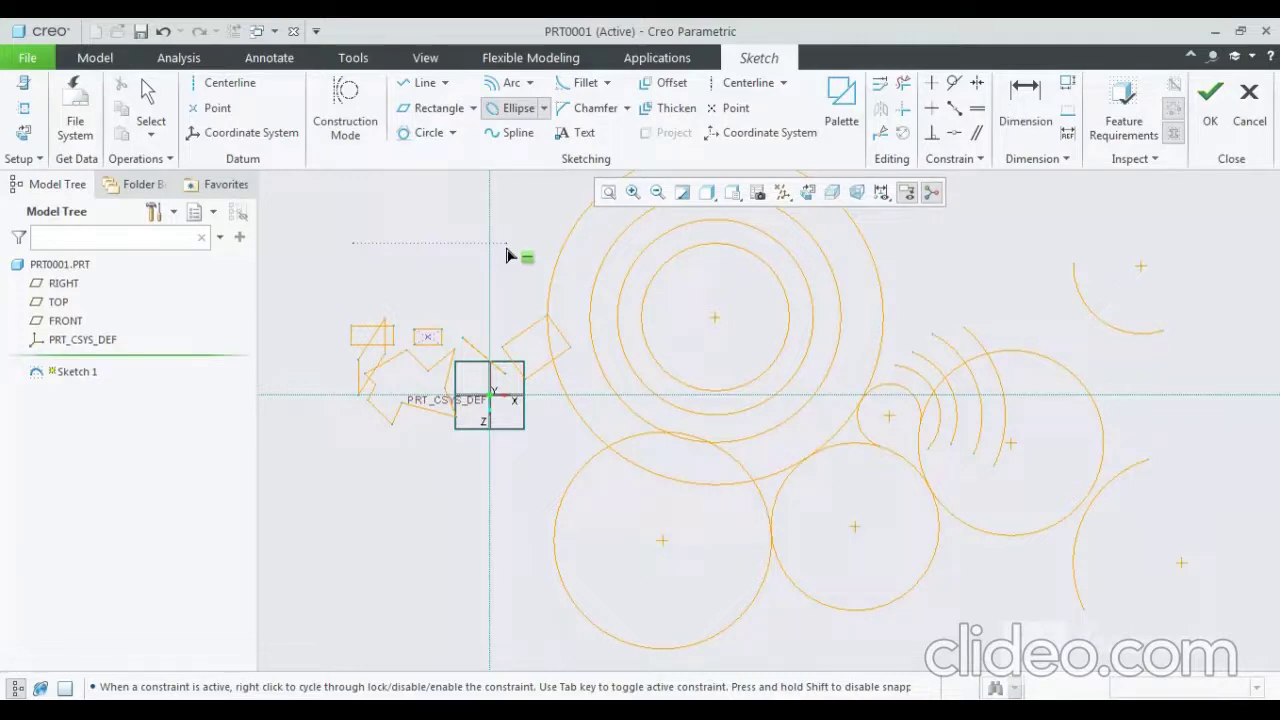
pyautogui.click(506, 244)
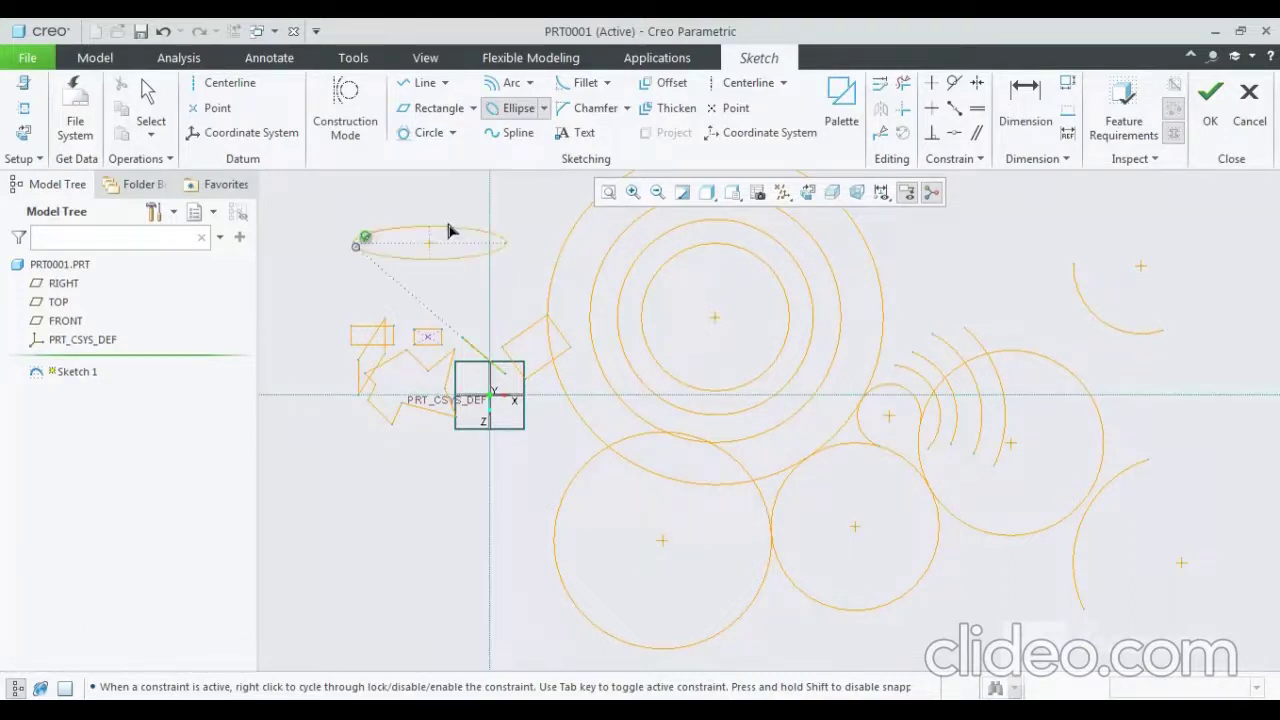
pyautogui.click(436, 203)
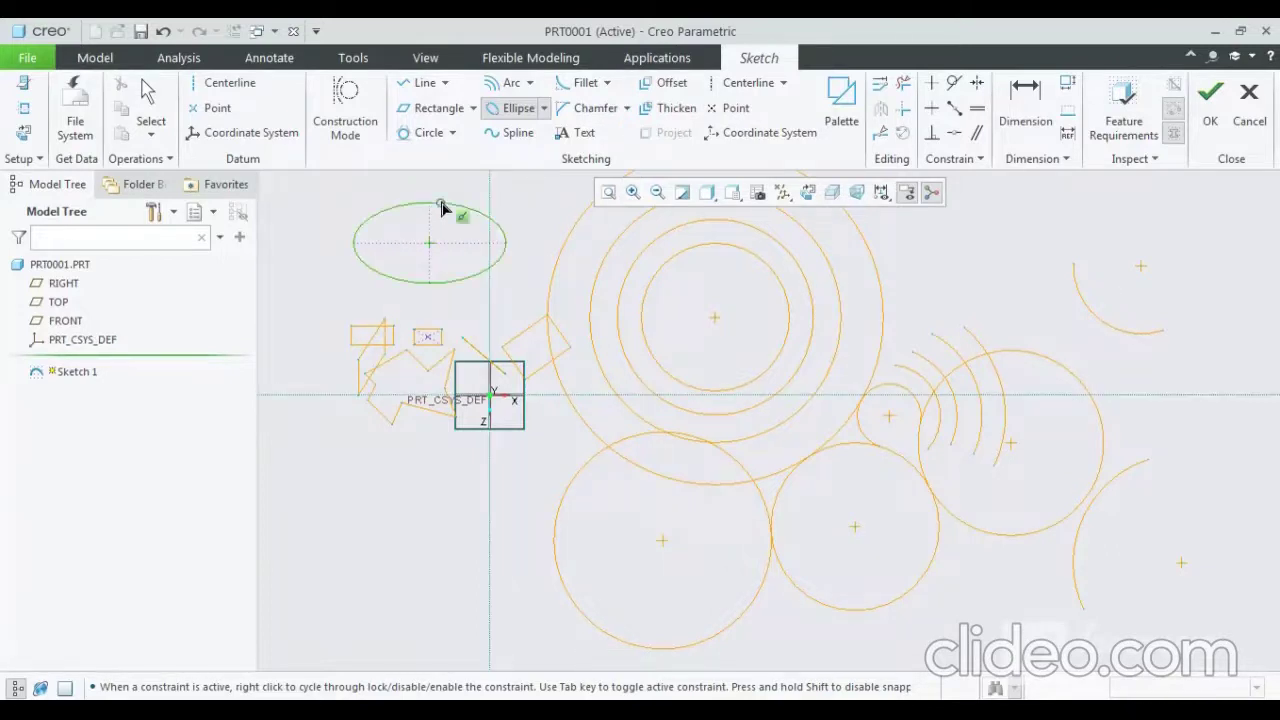
# Step: Add a wider centre-and-axis ellipse at the lower left of the sketch
pyautogui.click(541, 109)
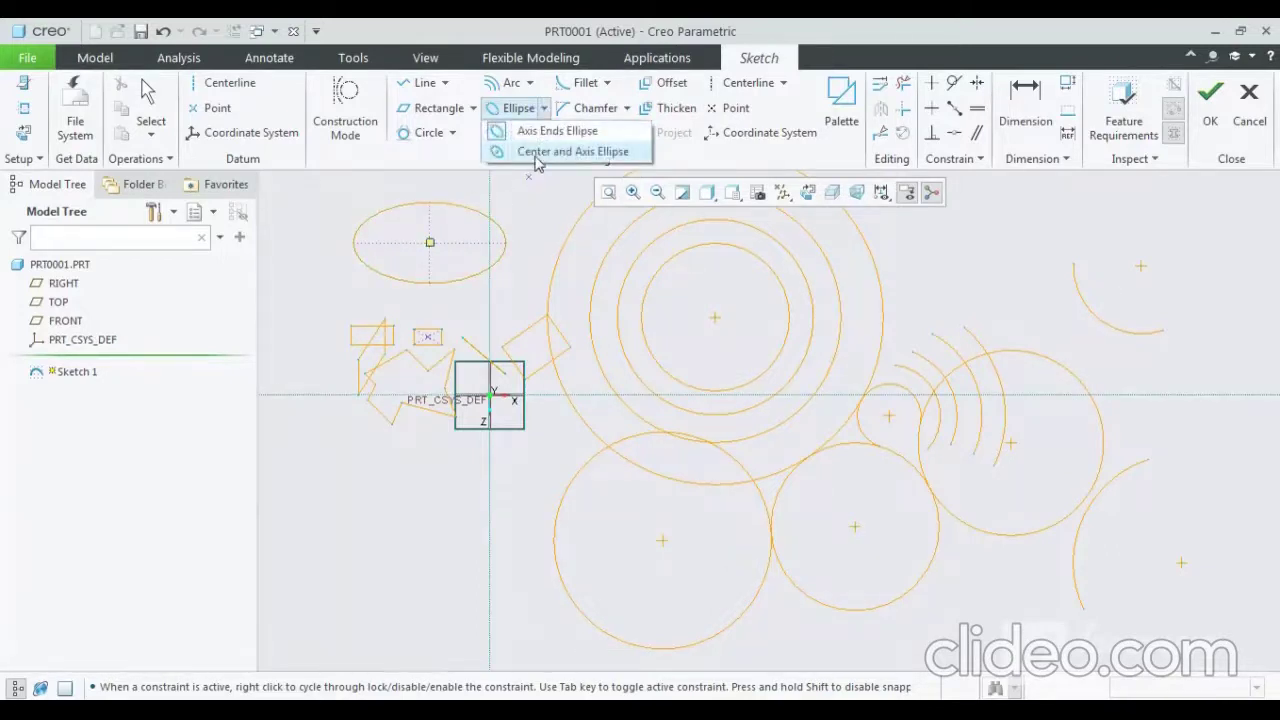
pyautogui.click(542, 153)
pyautogui.click(373, 541)
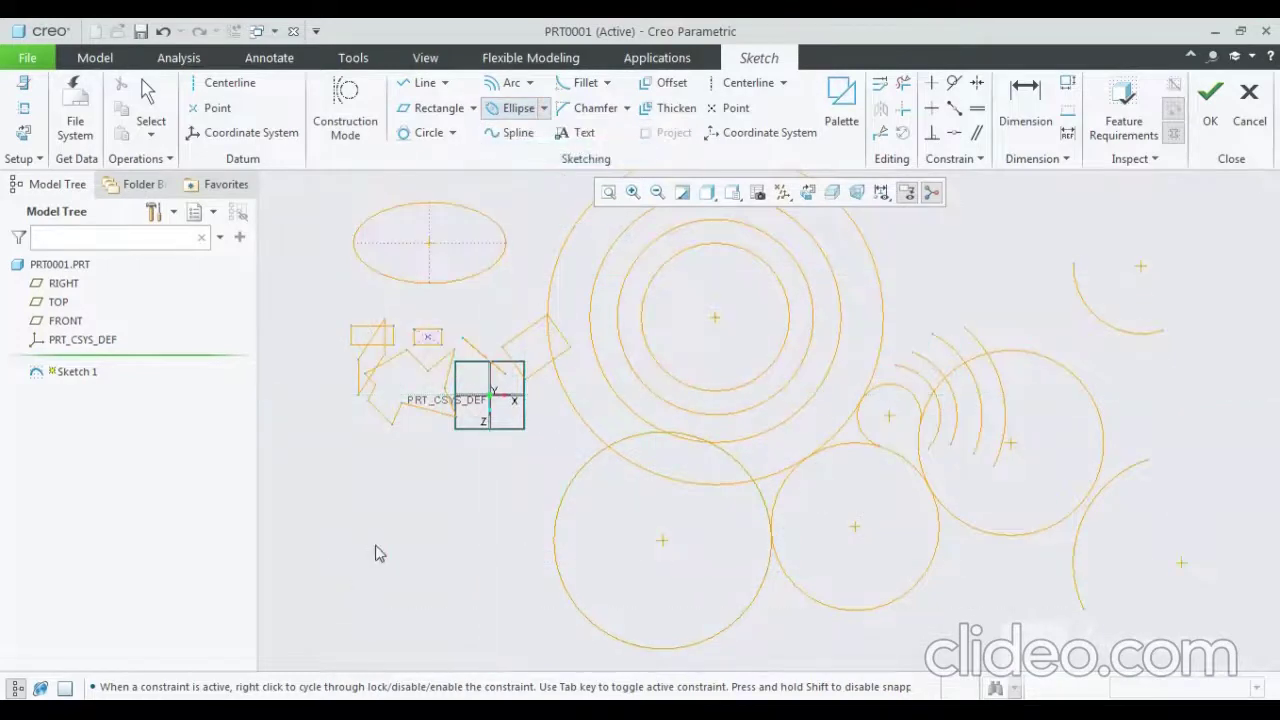
pyautogui.click(505, 541)
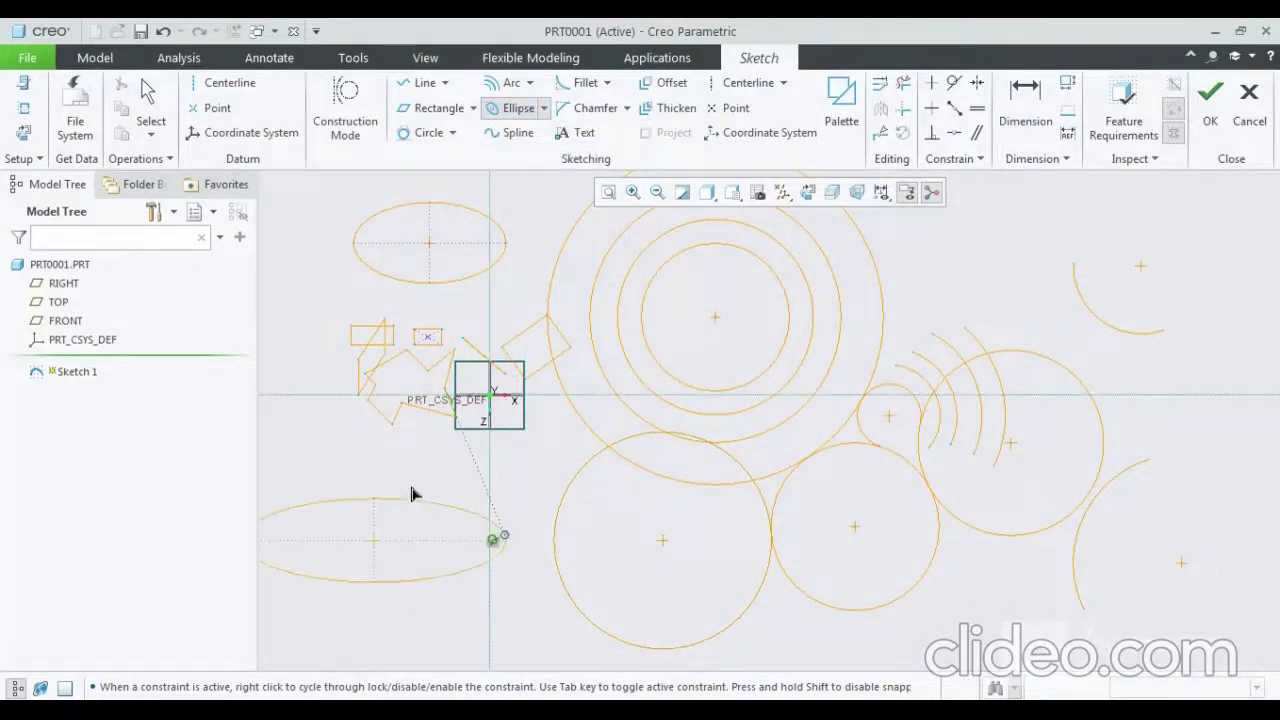
pyautogui.click(476, 558)
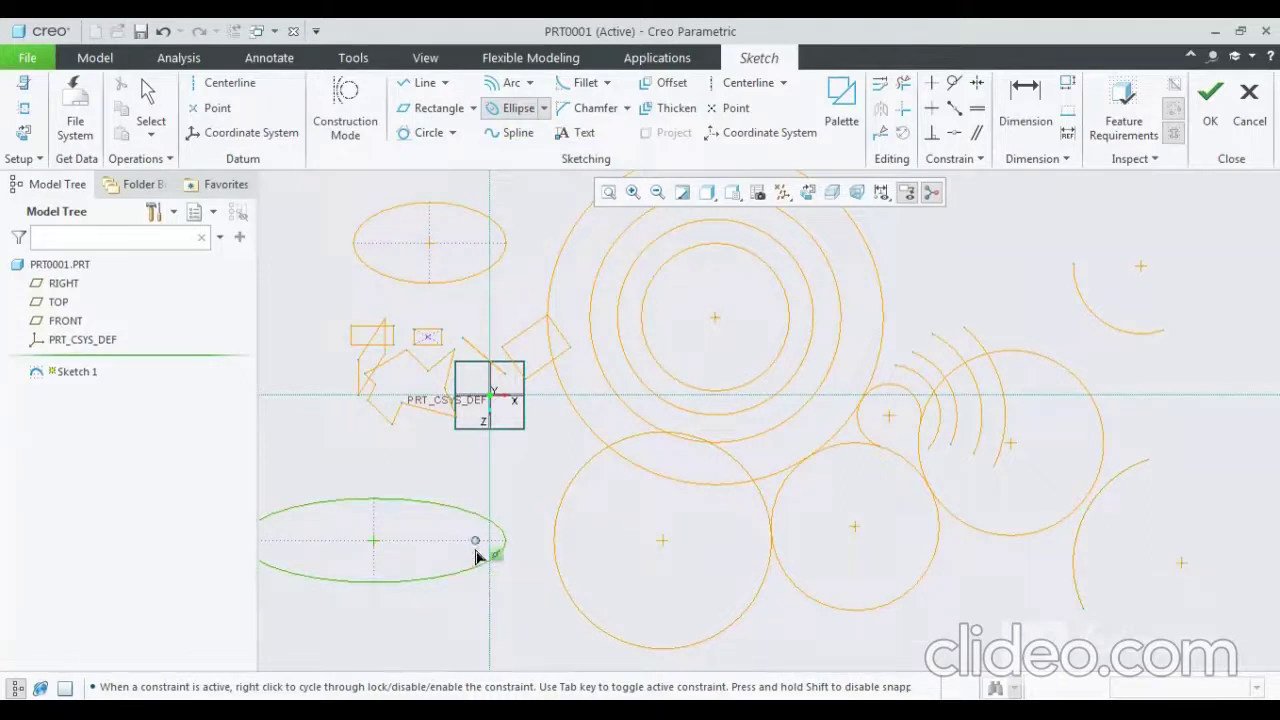
pyautogui.click(545, 110)
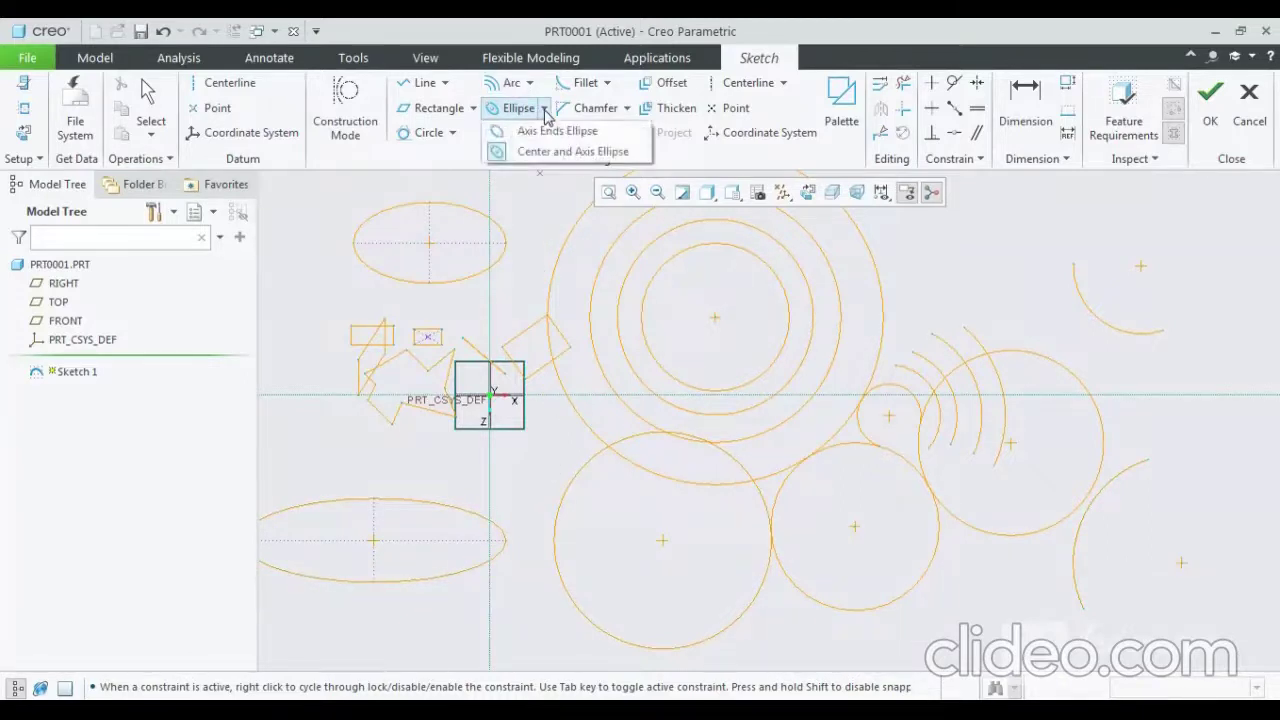
pyautogui.click(524, 184)
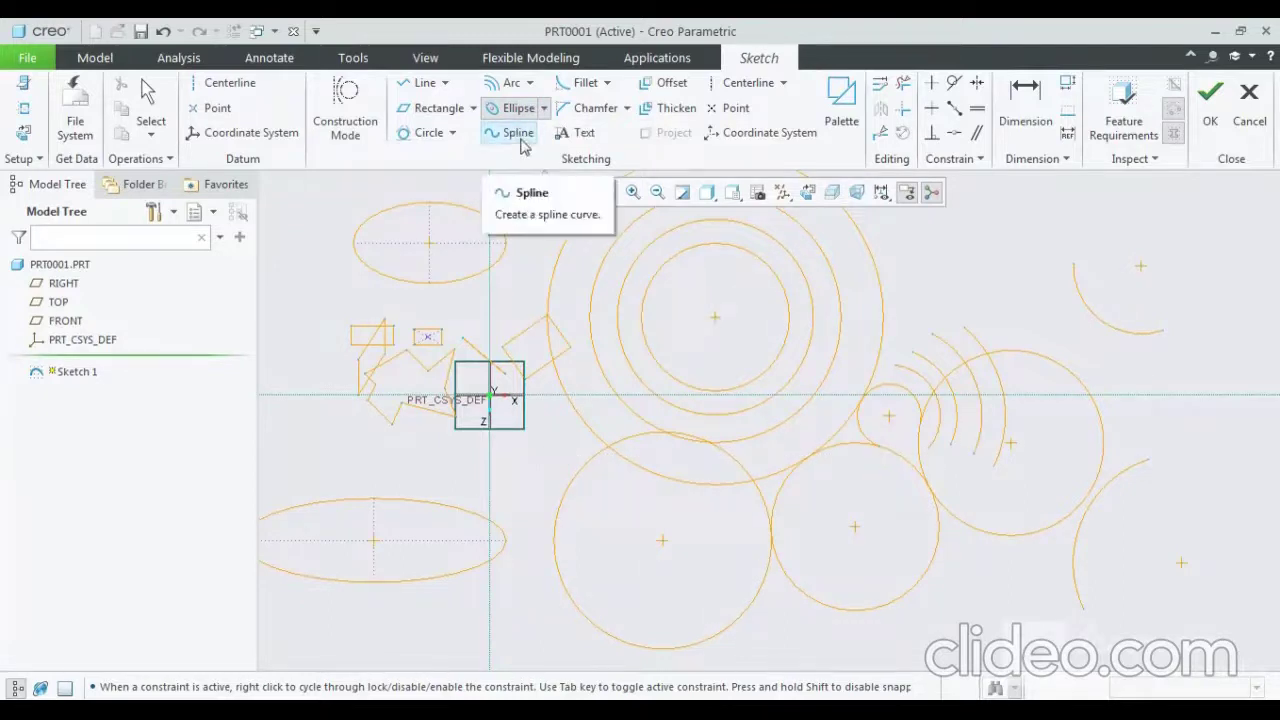
# Step: Draw a nine-point spline alternating up and down, forming four crests above the circles
pyautogui.click(517, 134)
pyautogui.scroll(-5, 519, 437)
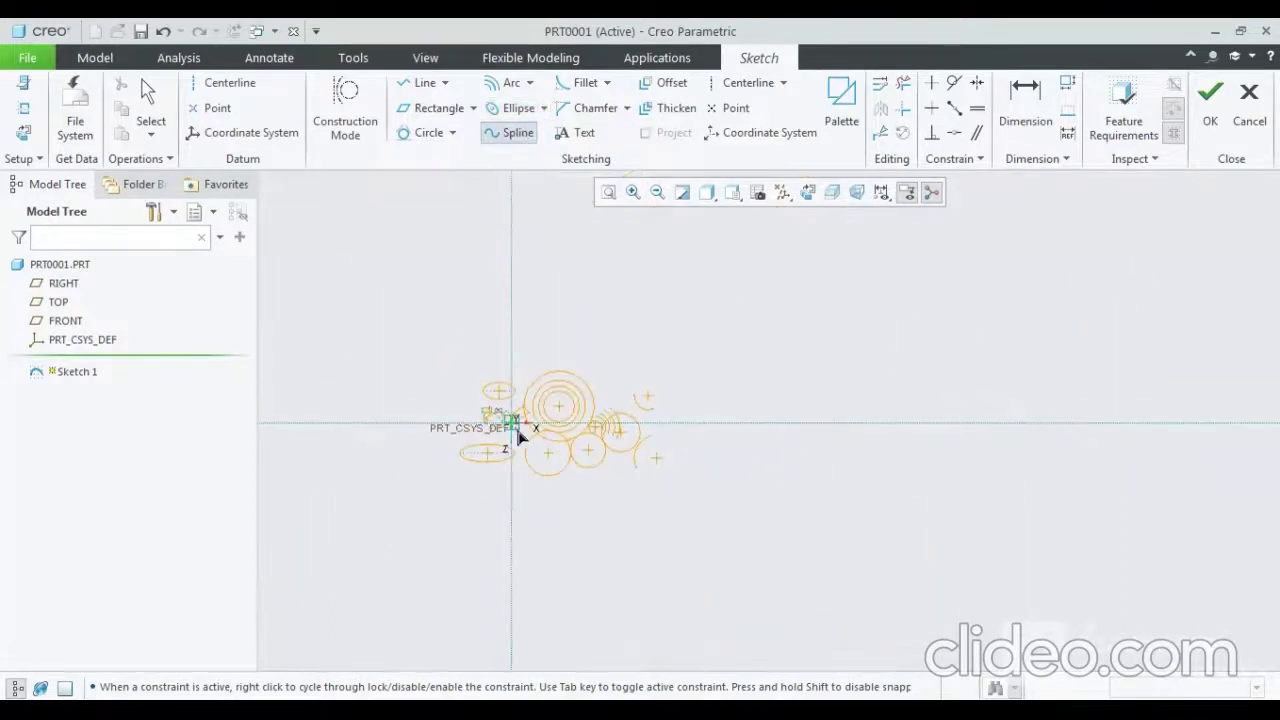
pyautogui.click(600, 344)
pyautogui.click(639, 285)
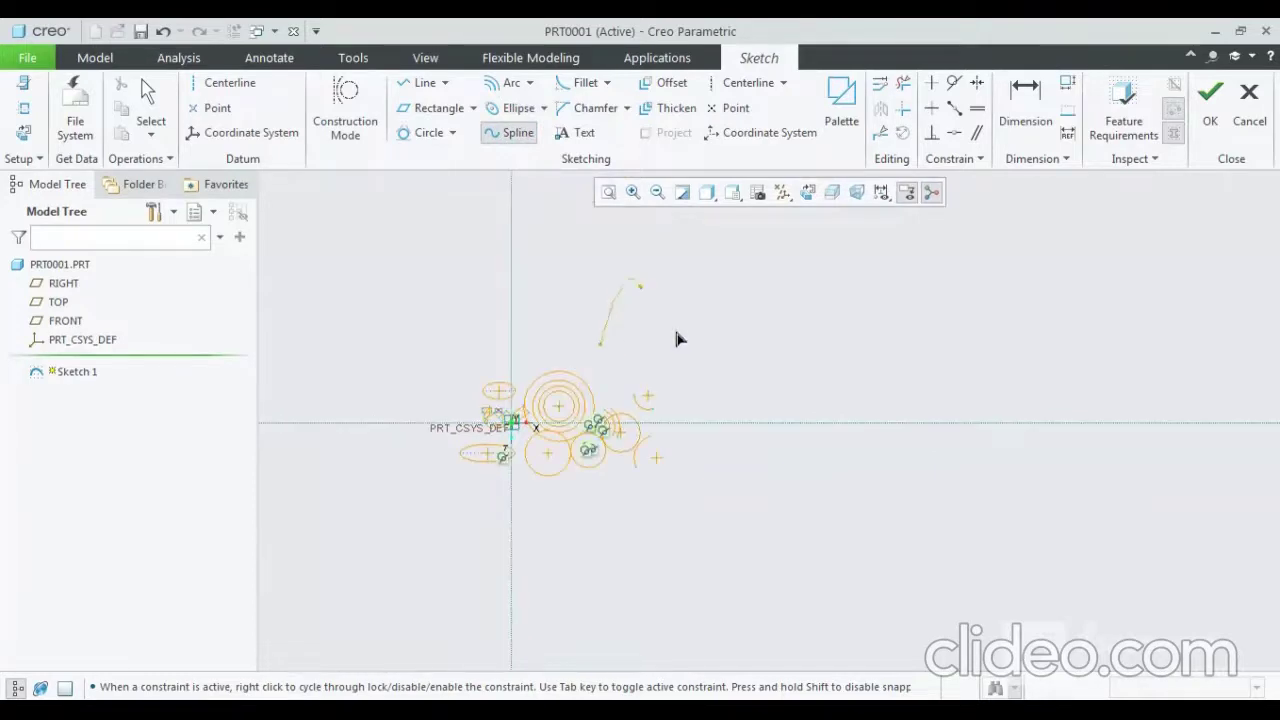
pyautogui.click(700, 354)
pyautogui.click(735, 288)
pyautogui.click(799, 346)
pyautogui.click(839, 283)
pyautogui.click(887, 350)
pyautogui.click(918, 283)
pyautogui.click(975, 343)
pyautogui.middleClick(966, 352)
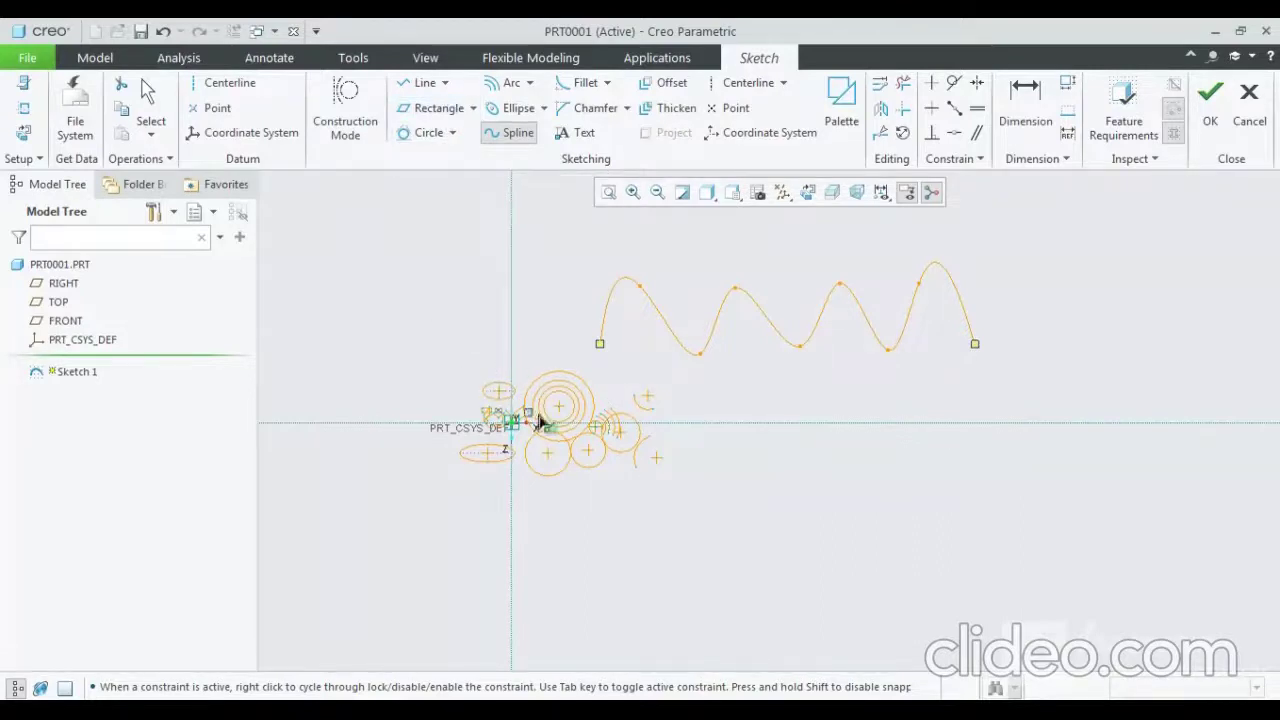
# Step: Draw a Ø318.44 centre-and-point circle to the left of the wavy spline
pyautogui.click(453, 133)
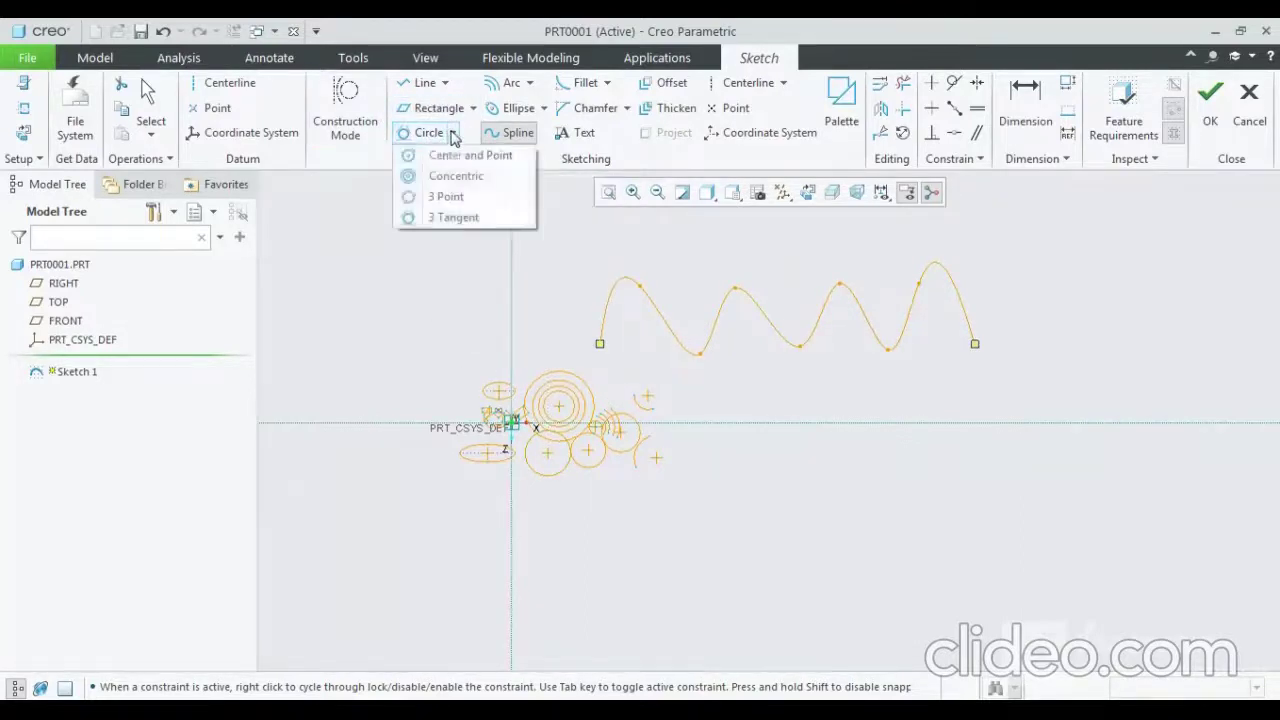
pyautogui.click(460, 155)
pyautogui.click(411, 287)
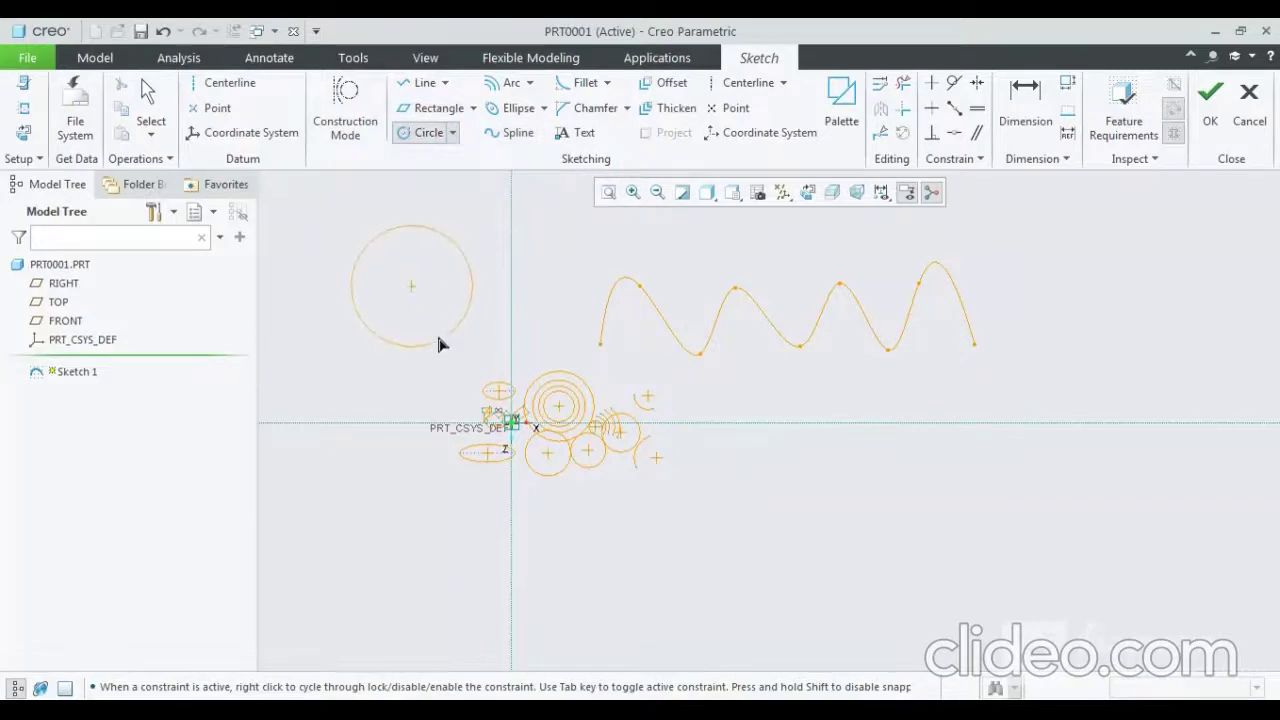
pyautogui.click(431, 327)
pyautogui.middleClick(502, 658)
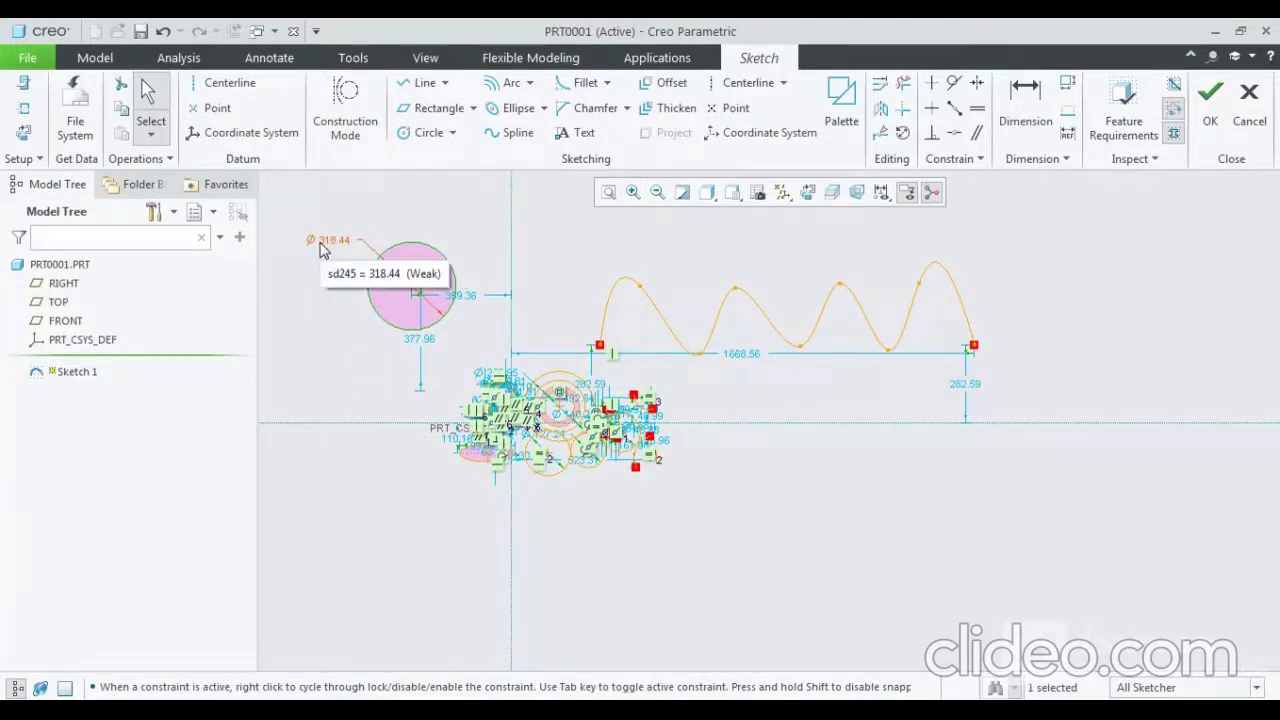
# Step: Open the Ø318.44 diameter for editing, leave it unchanged, and select the circle
pyautogui.click(340, 244)
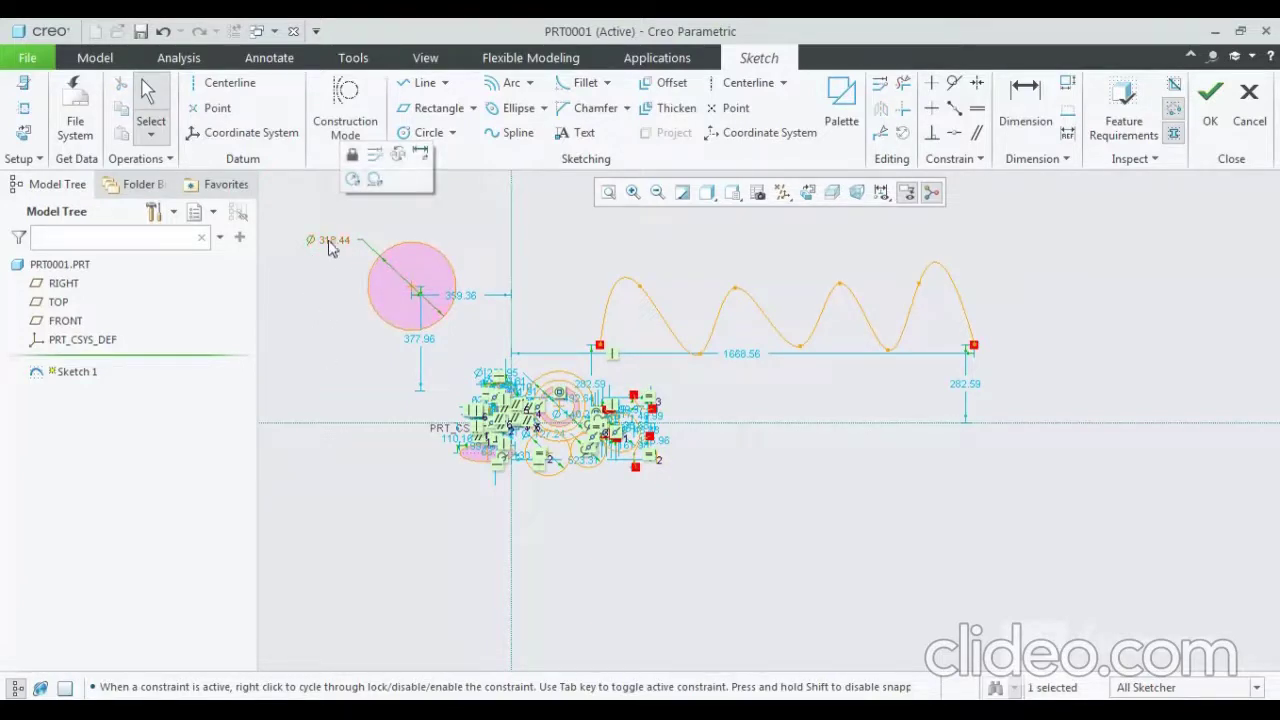
pyautogui.doubleClick(333, 246)
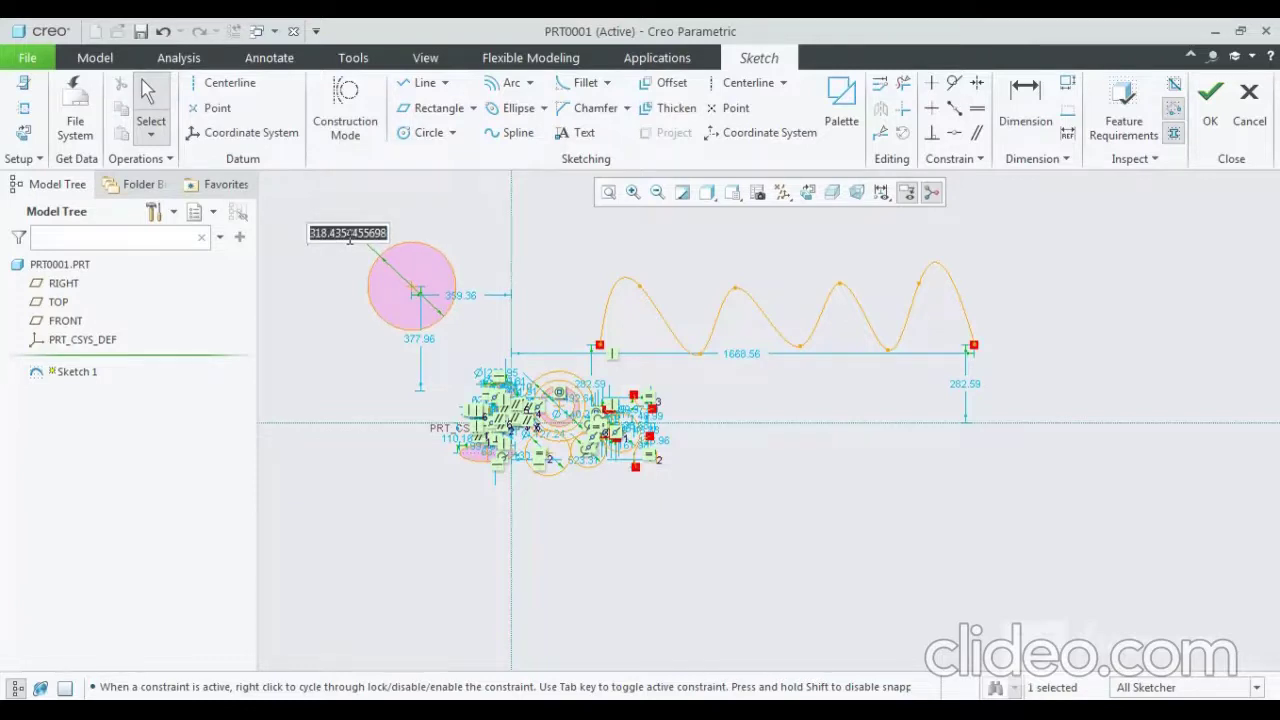
pyautogui.click(349, 289)
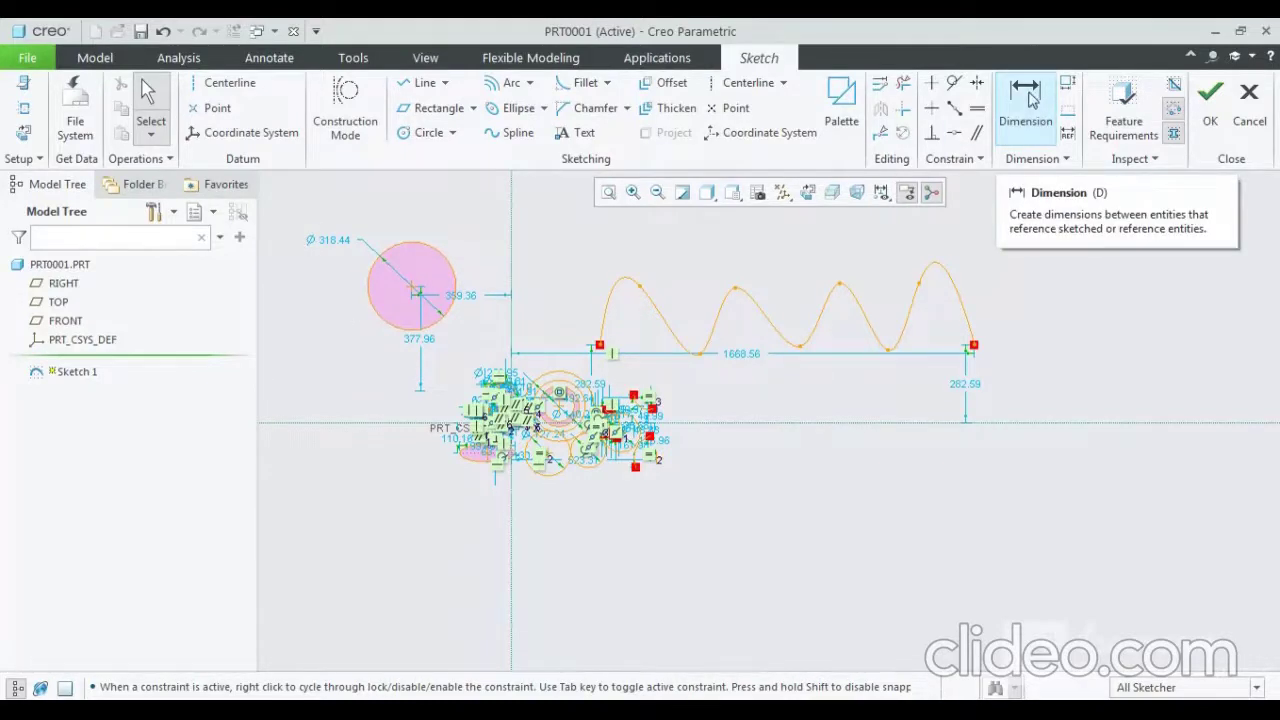
pyautogui.click(444, 258)
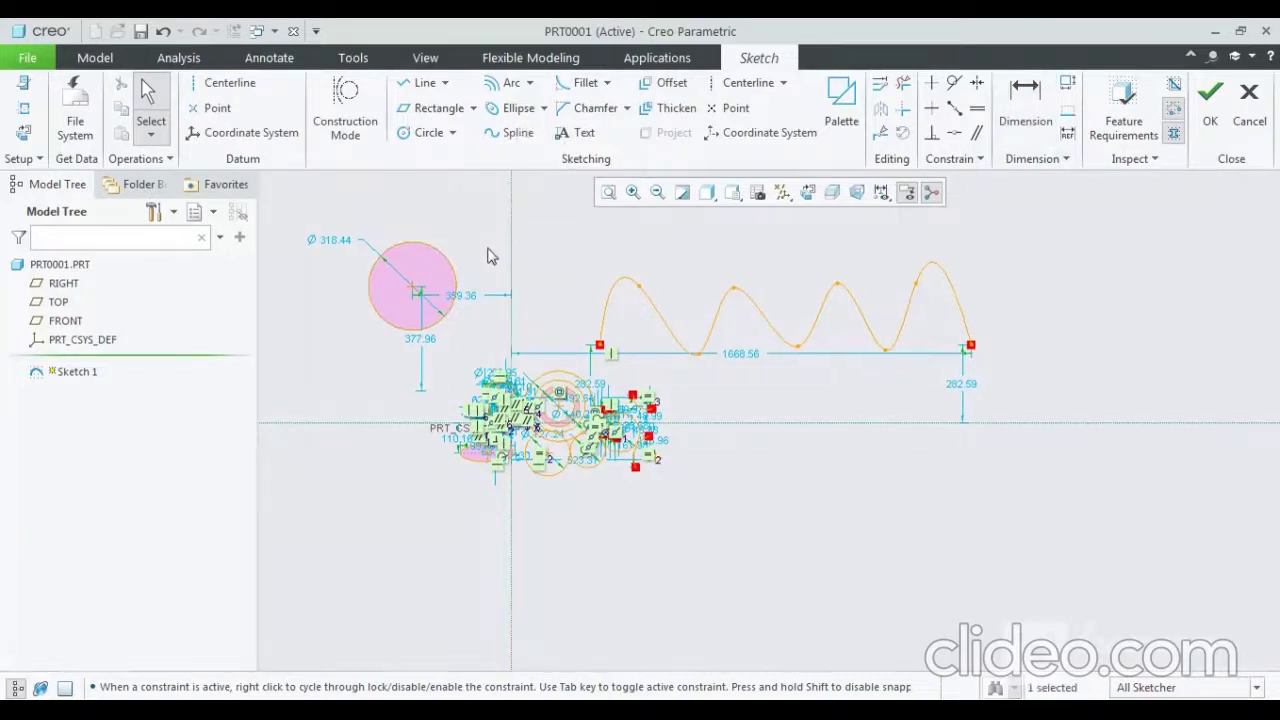
pyautogui.scroll(-2, 337, 229)
# Step: Edit the large circle's Ø318.44 diameter dimension to 350
pyautogui.scroll(-4, 340, 229)
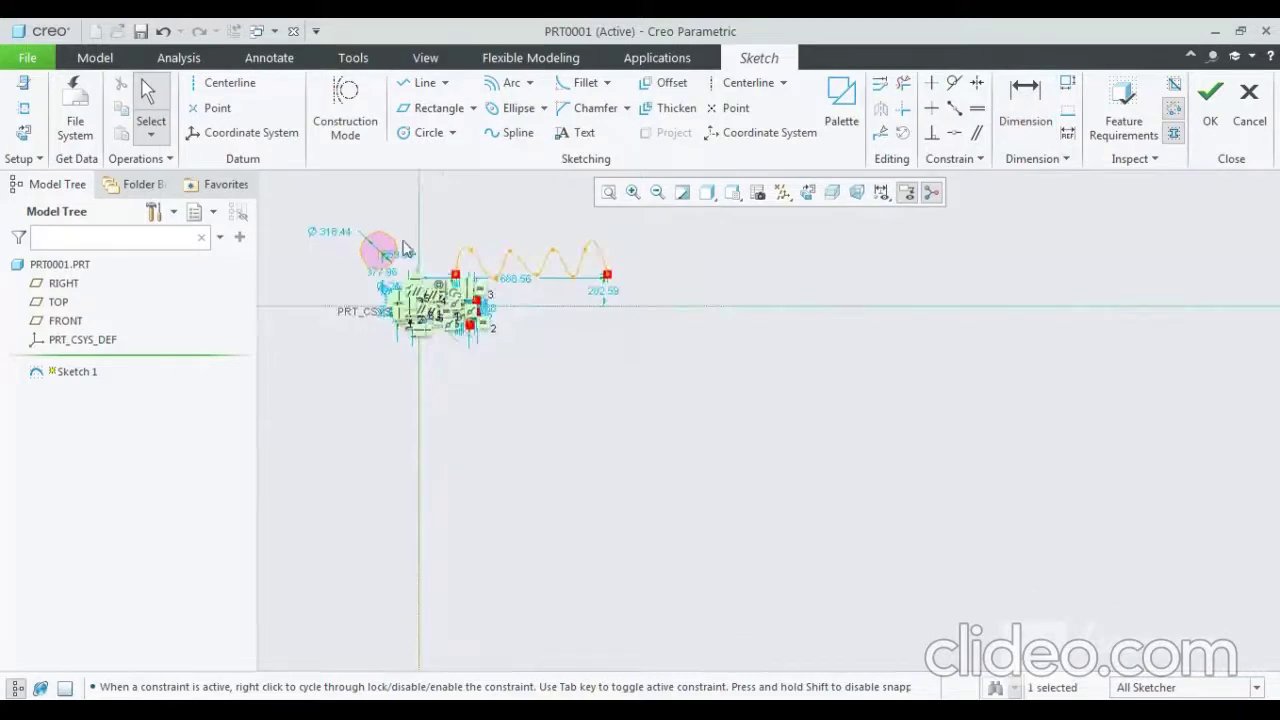
pyautogui.scroll(5, 323, 228)
pyautogui.scroll(2, 323, 228)
pyautogui.scroll(2, 323, 228)
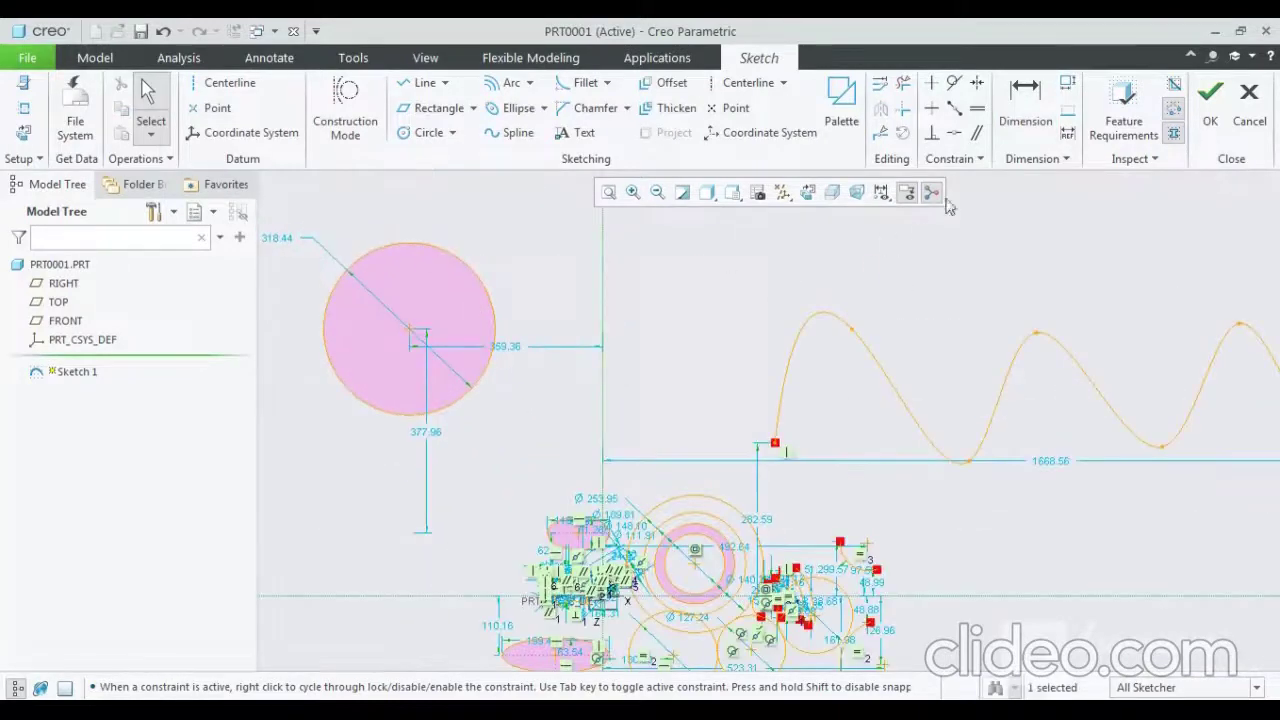
pyautogui.click(1025, 100)
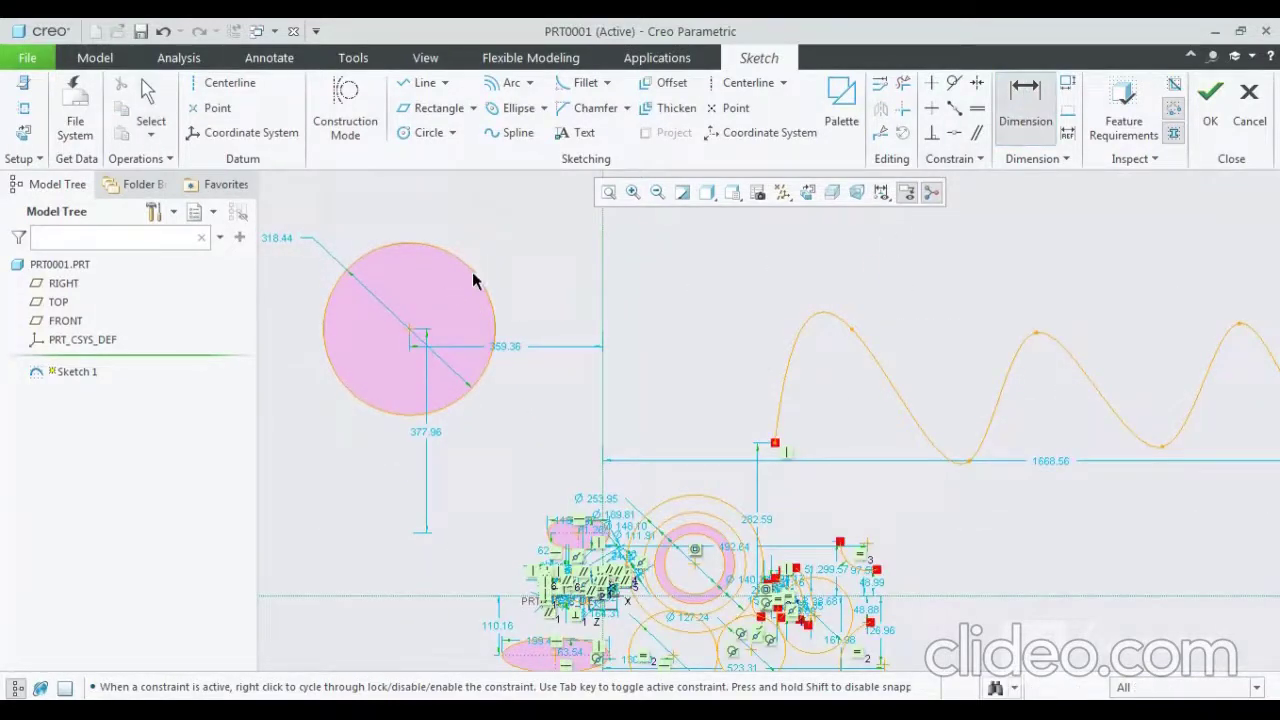
pyautogui.middleClick(561, 284)
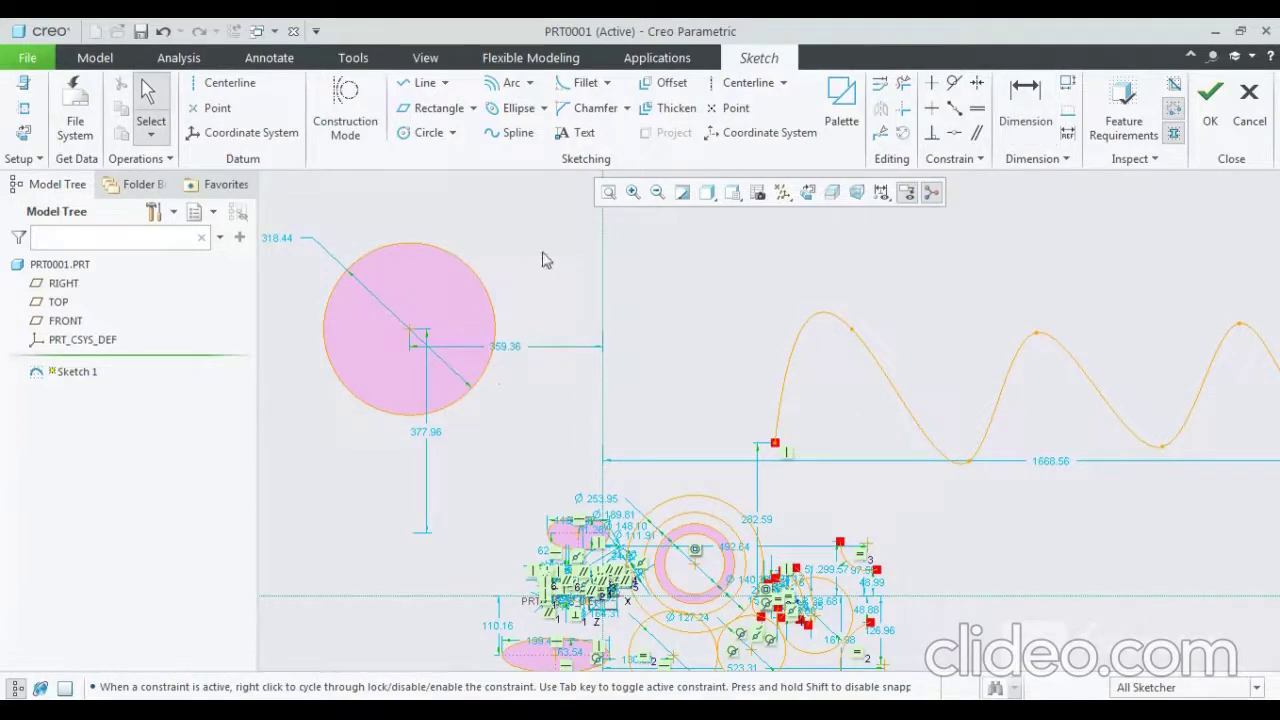
pyautogui.click(1017, 95)
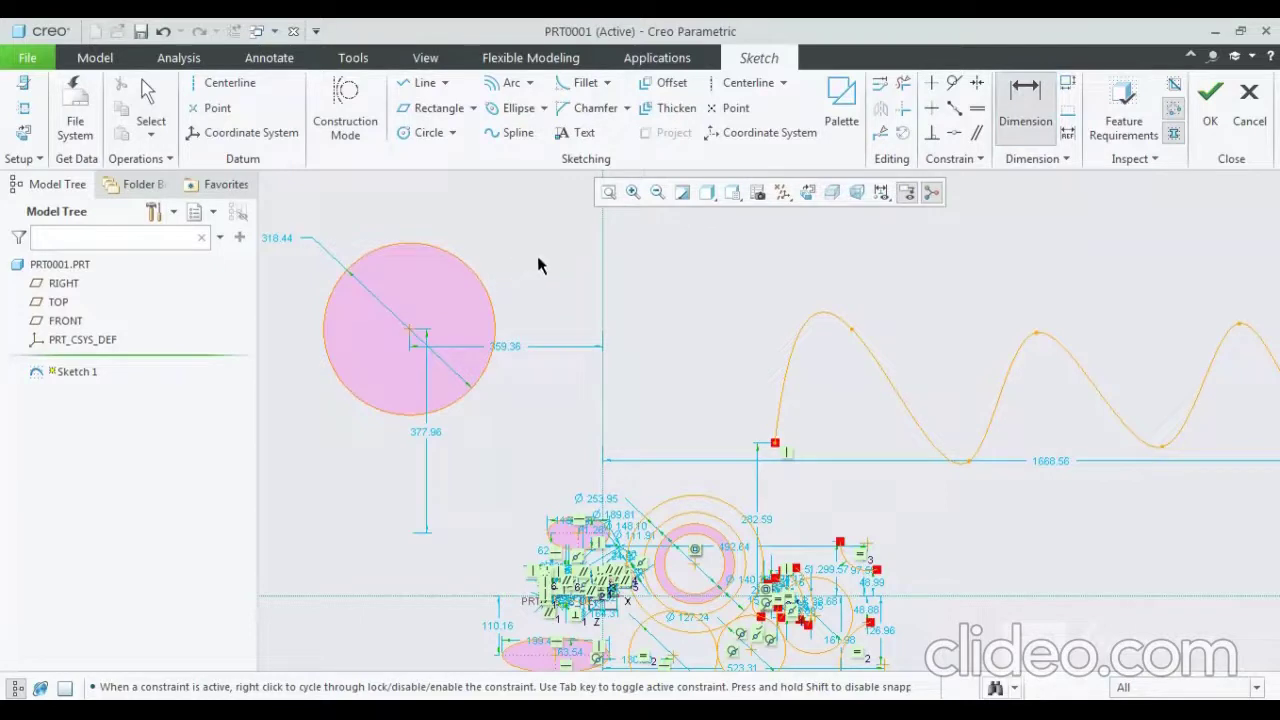
pyautogui.press('Escape')
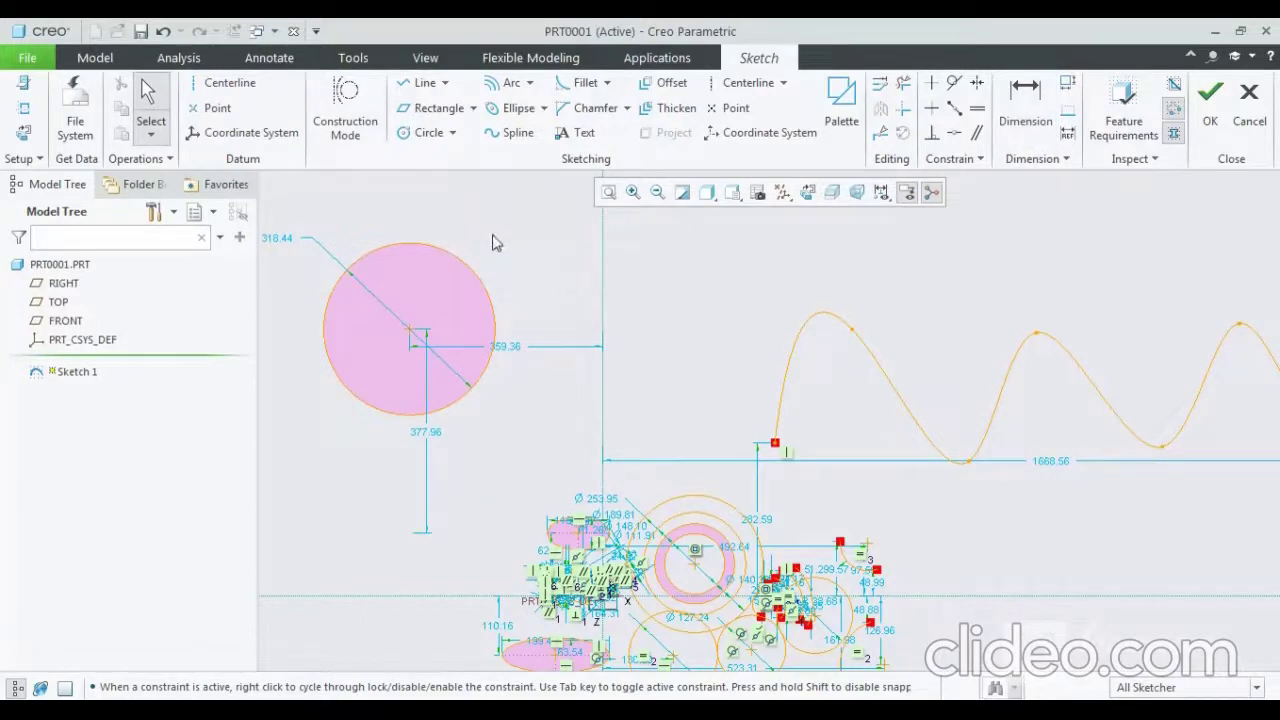
pyautogui.doubleClick(287, 239)
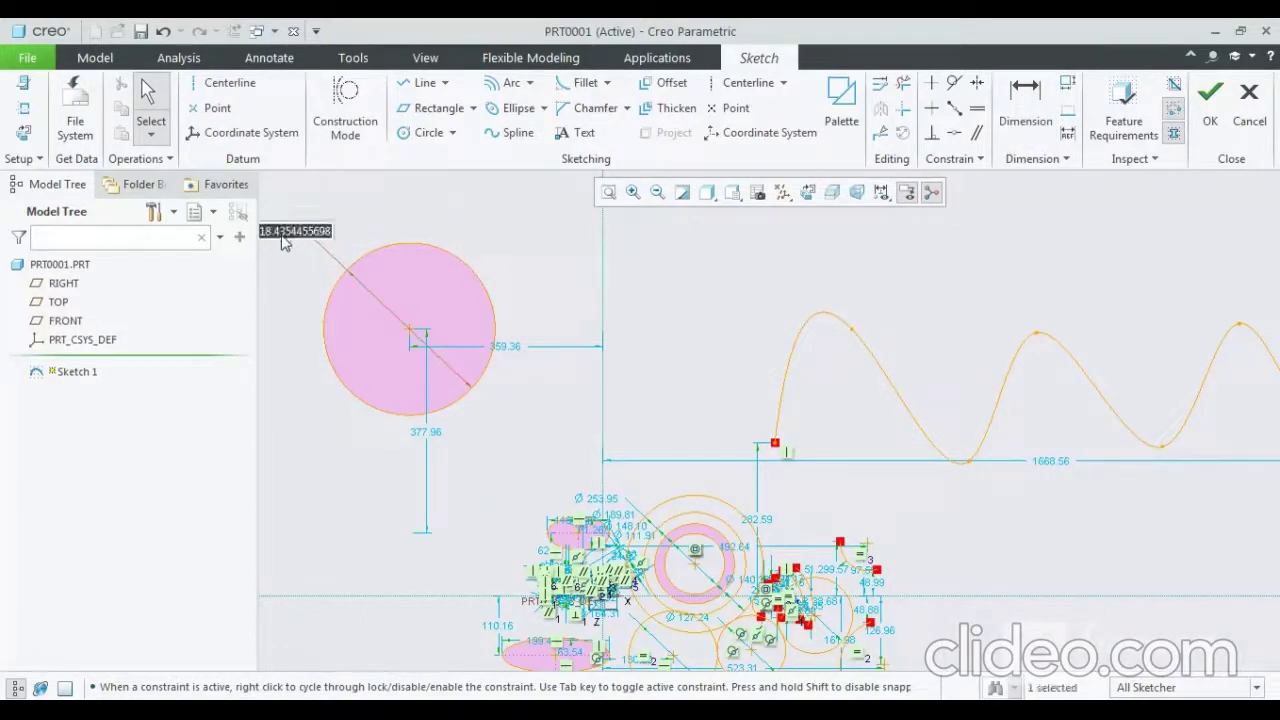
pyautogui.scroll(2, 511, 340)
pyautogui.scroll(2, 511, 340)
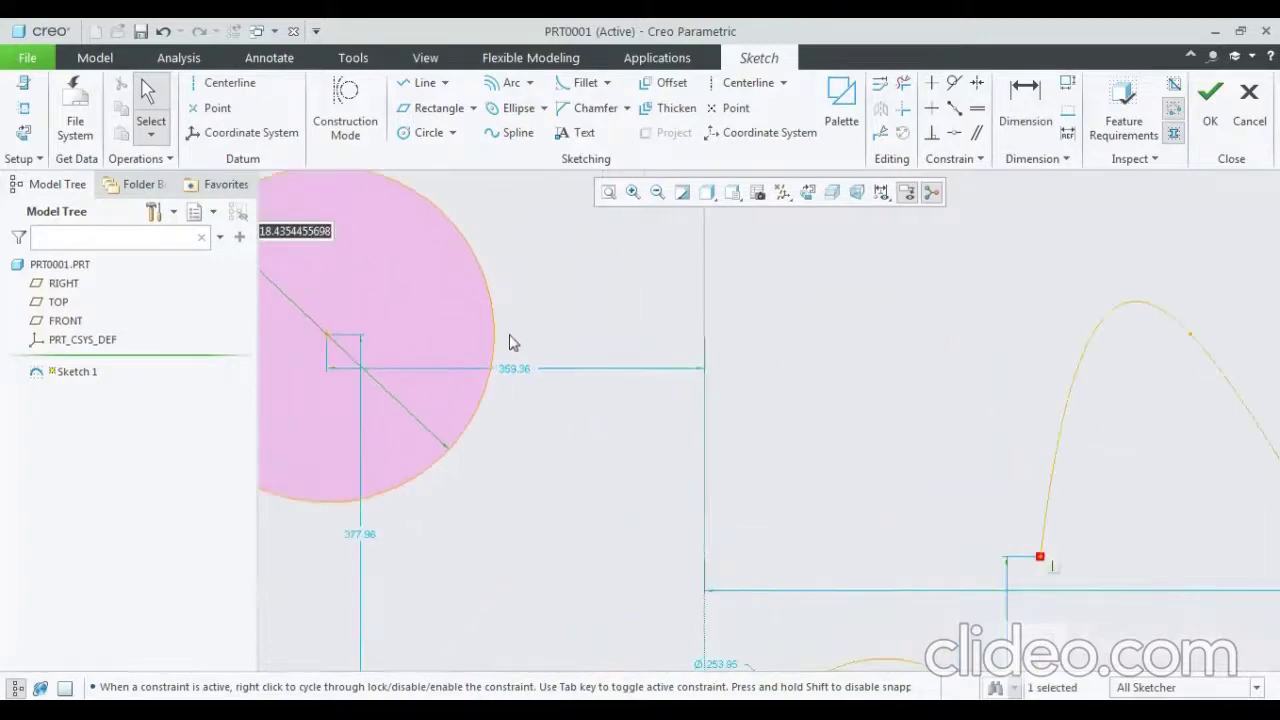
pyautogui.scroll(-5, 514, 343)
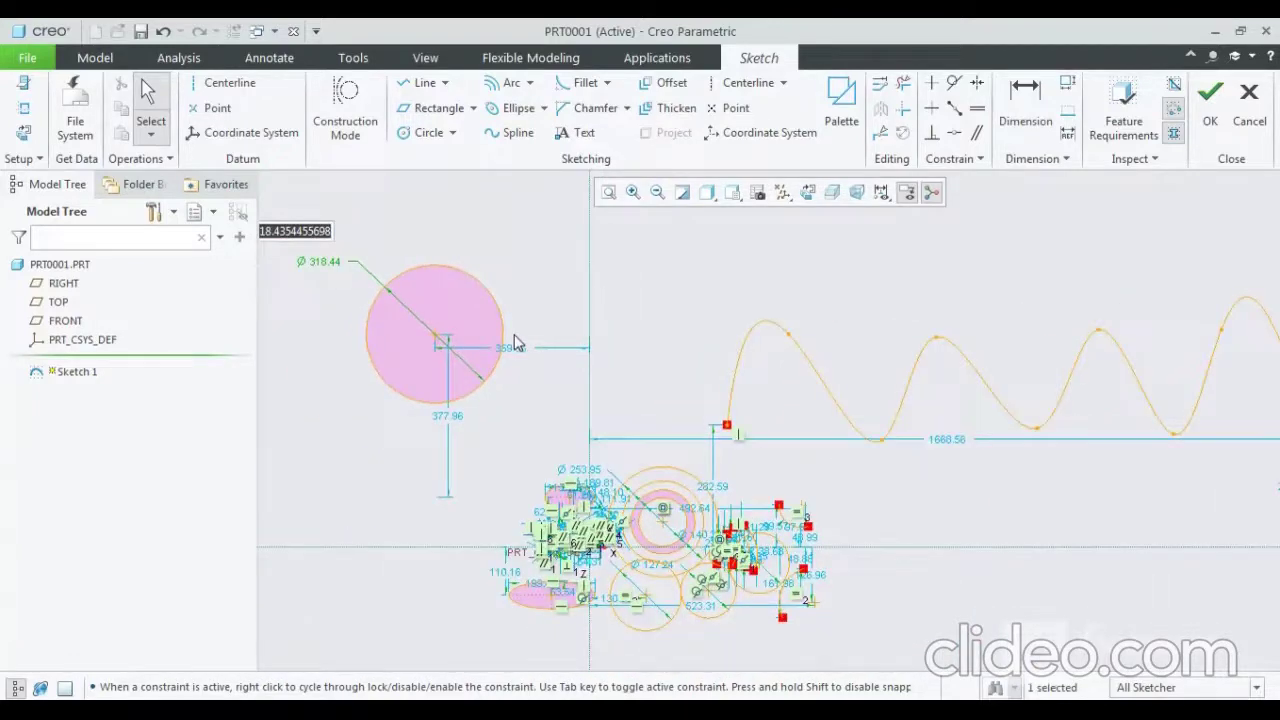
pyautogui.write('50')
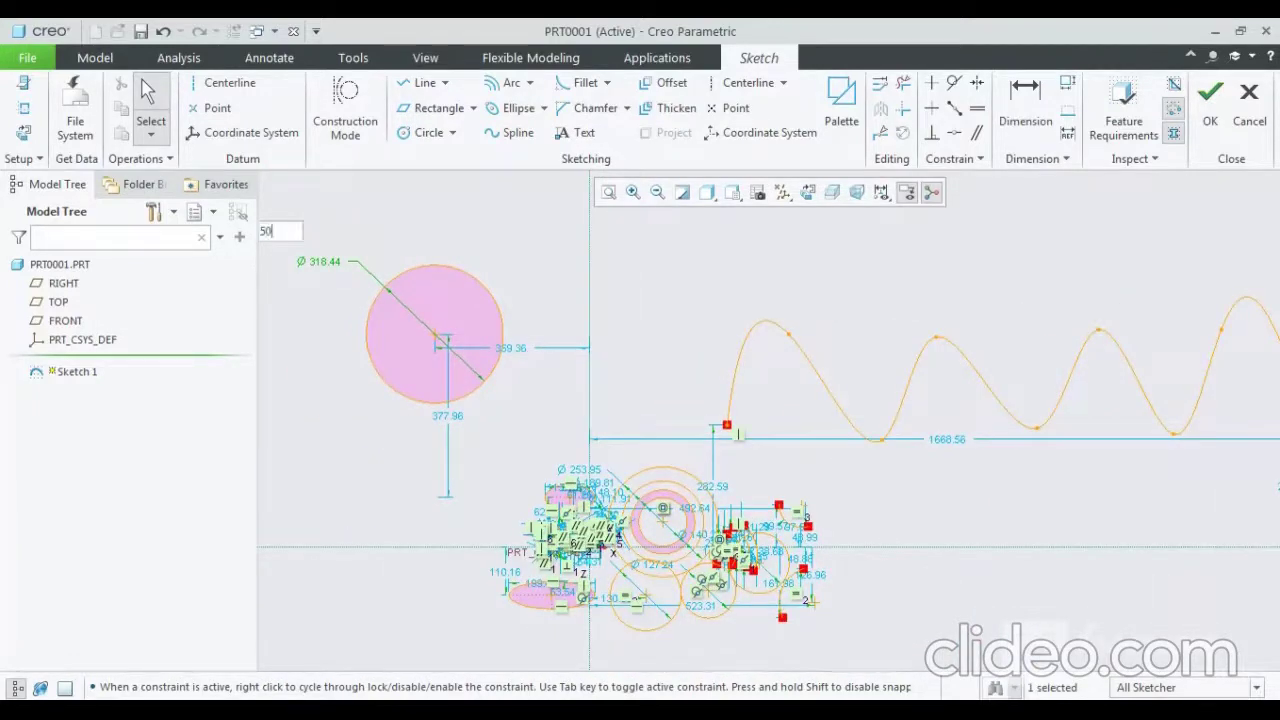
pyautogui.press('Return')
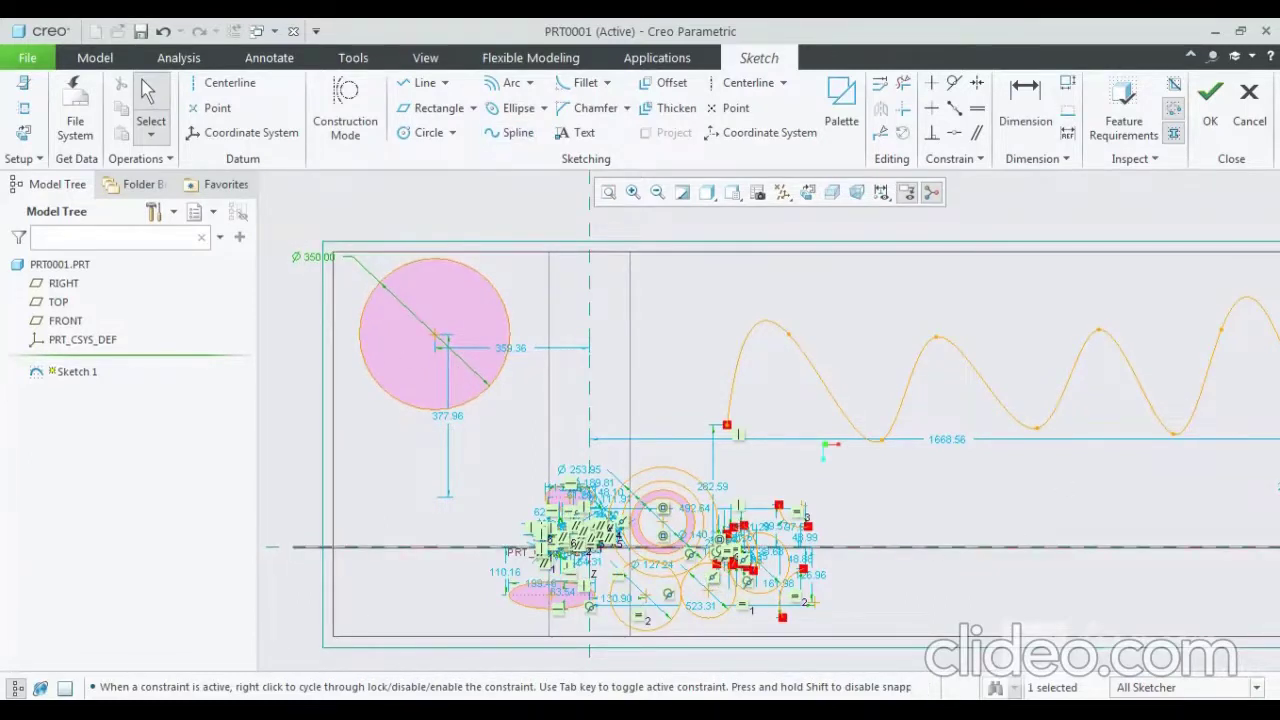
# Step: Draw a small corner rectangle above the start of the wavy spline
pyautogui.click(473, 108)
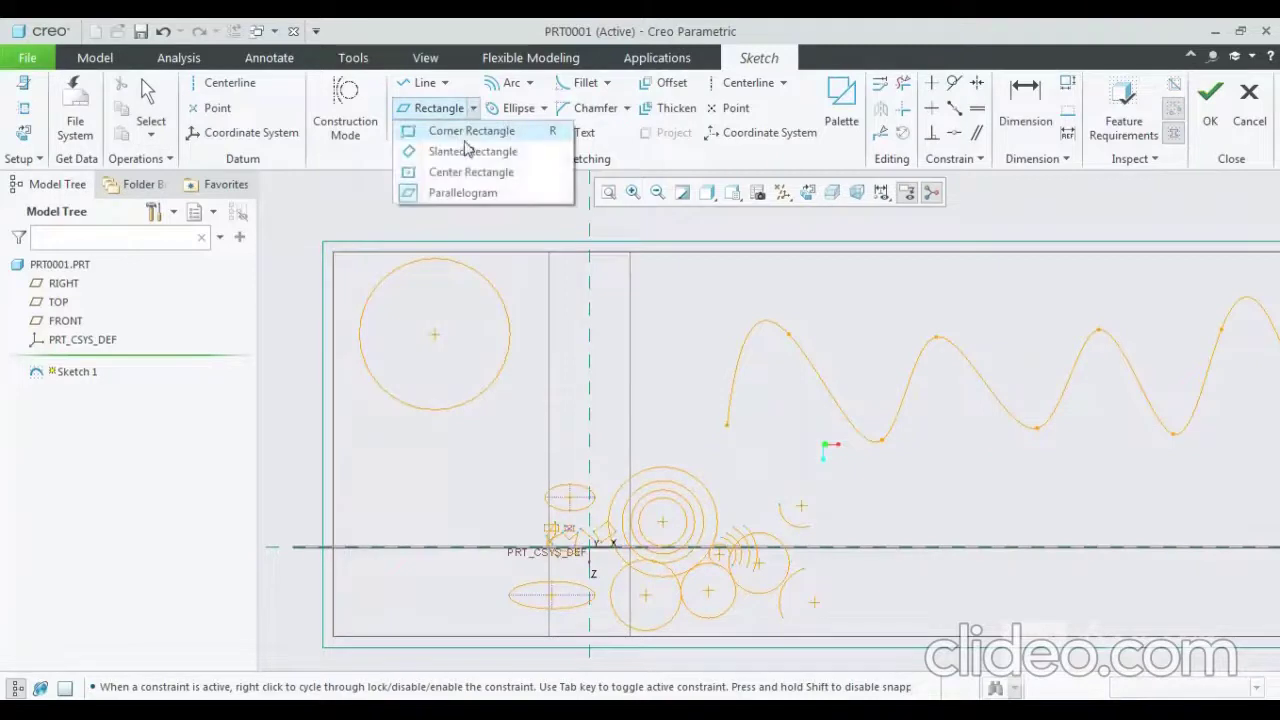
pyautogui.click(457, 129)
pyautogui.click(645, 278)
pyautogui.click(723, 328)
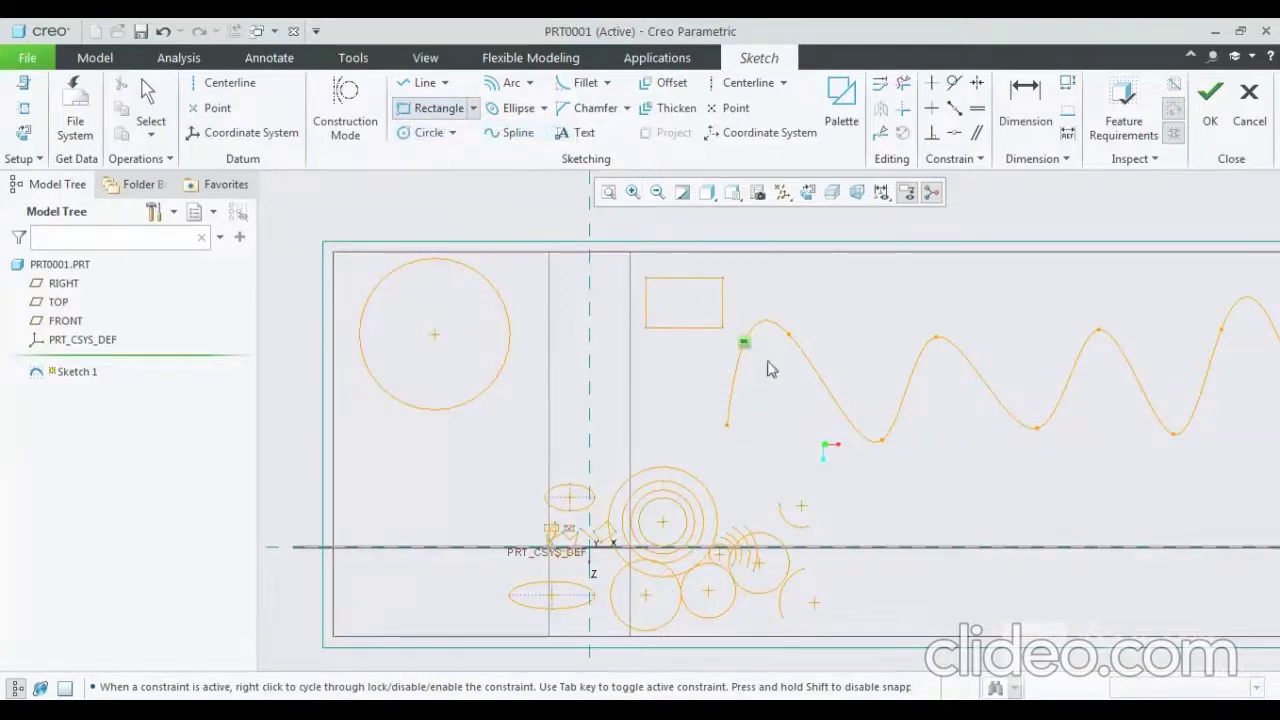
# Step: Dimension the rectangle's width to 200
pyautogui.click(1025, 100)
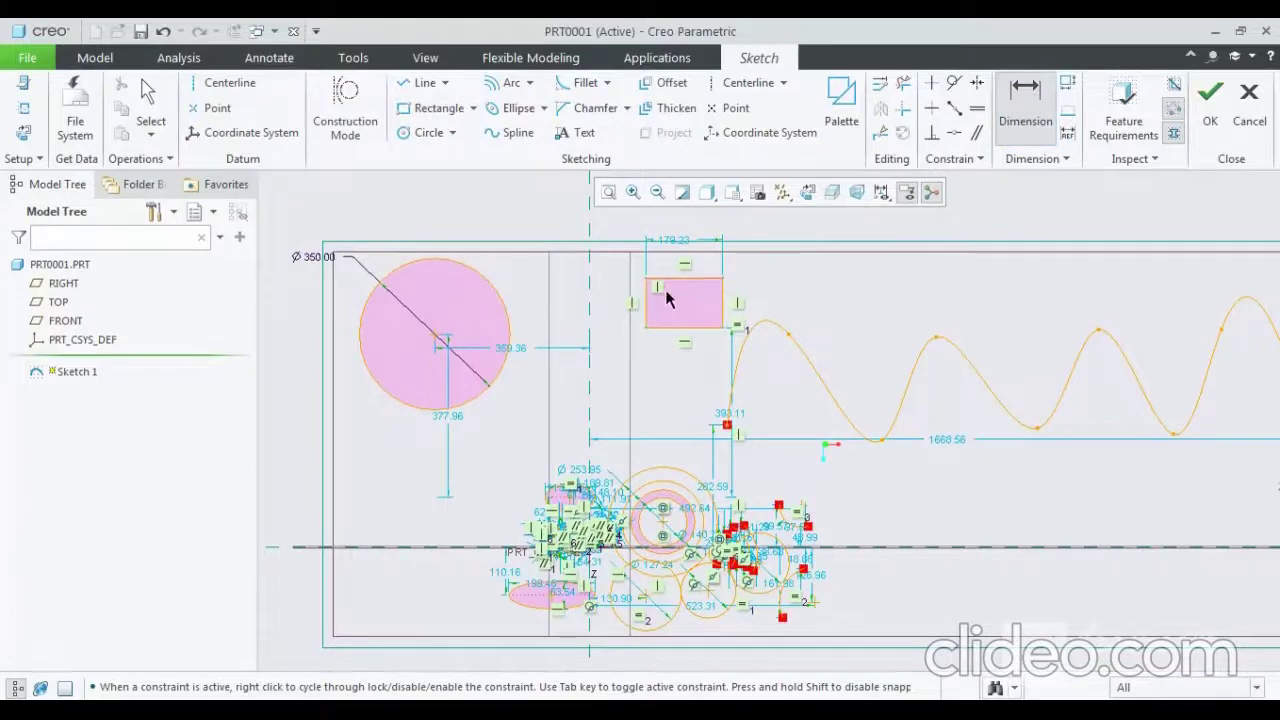
pyautogui.scroll(2, 687, 280)
pyautogui.scroll(2, 689, 250)
pyautogui.scroll(-2, 695, 262)
pyautogui.scroll(-3, 693, 255)
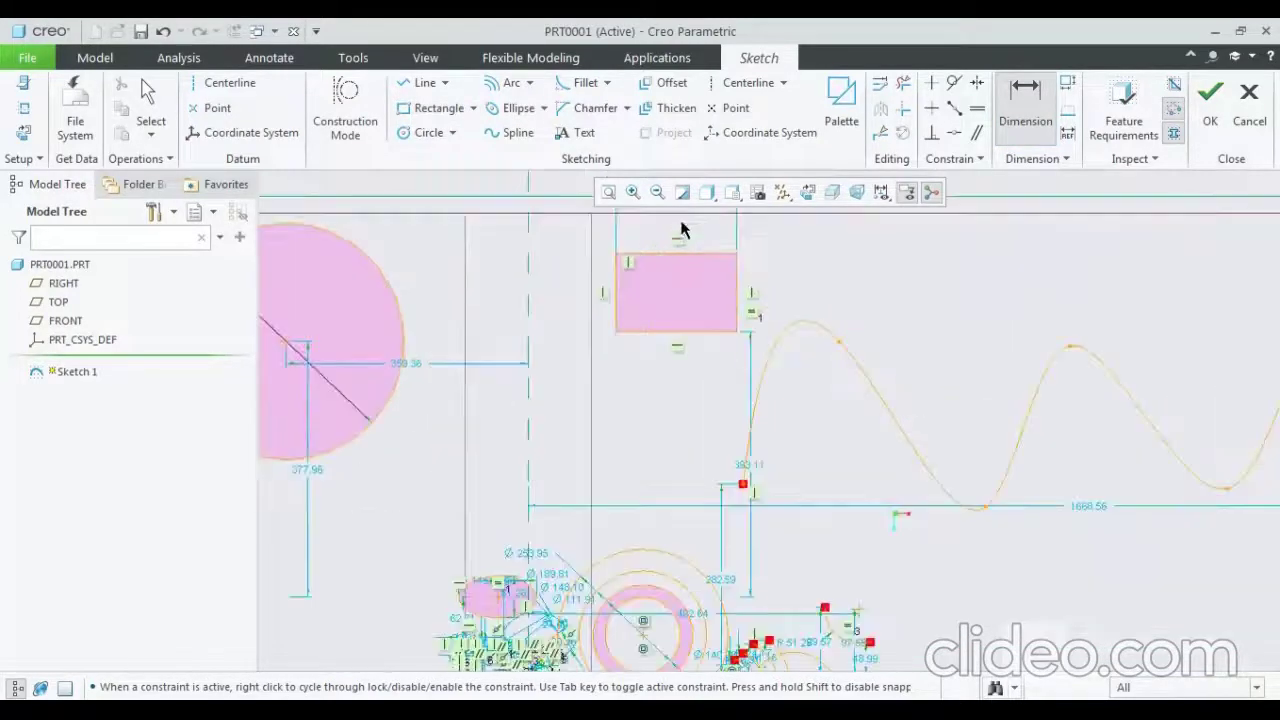
pyautogui.scroll(-3, 686, 230)
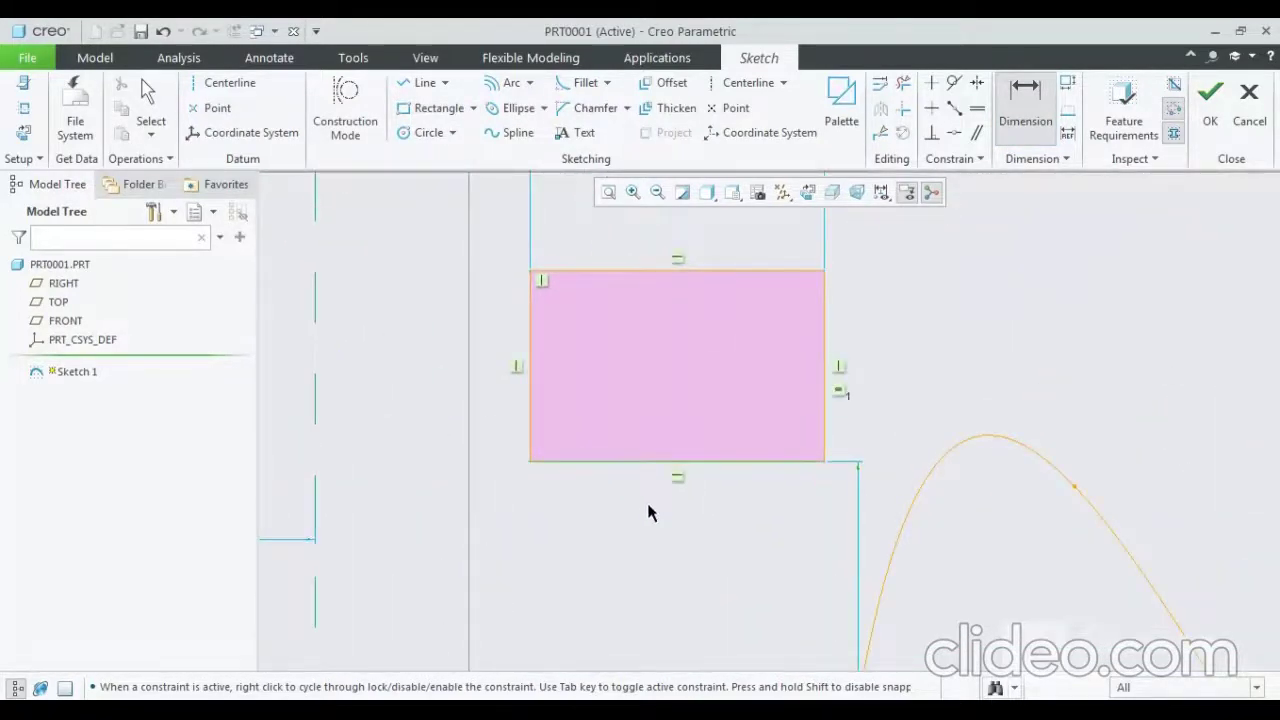
pyautogui.middleClick(698, 536)
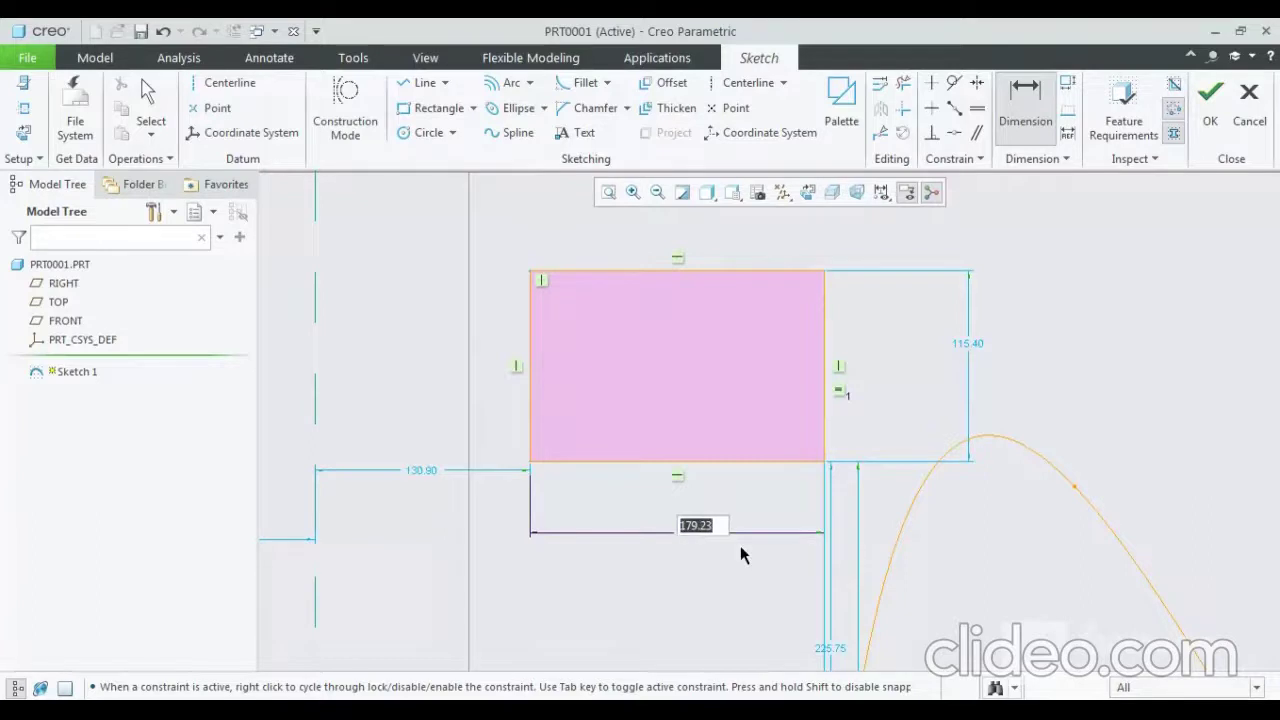
pyautogui.write('200')
pyautogui.press('Return')
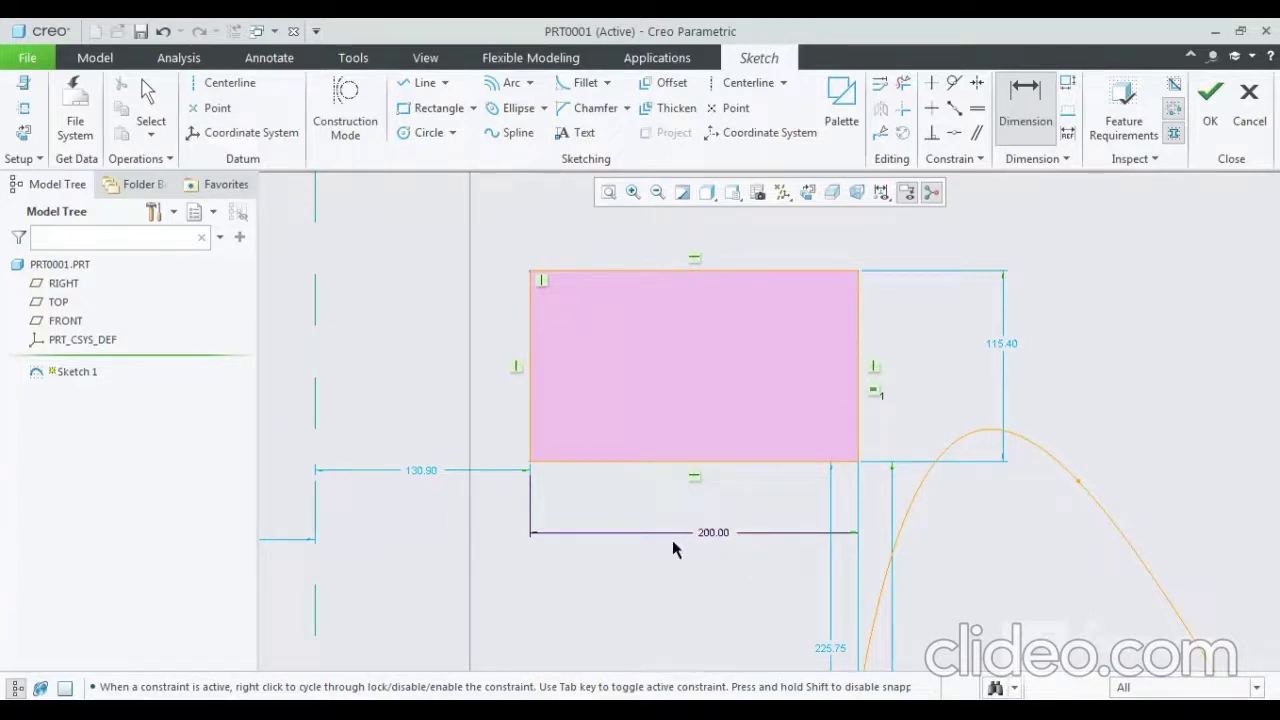
# Step: Dimension the rectangle's left edge to a 120 height, replacing 115.40
pyautogui.click(1001, 344)
pyautogui.middleClick(446, 385)
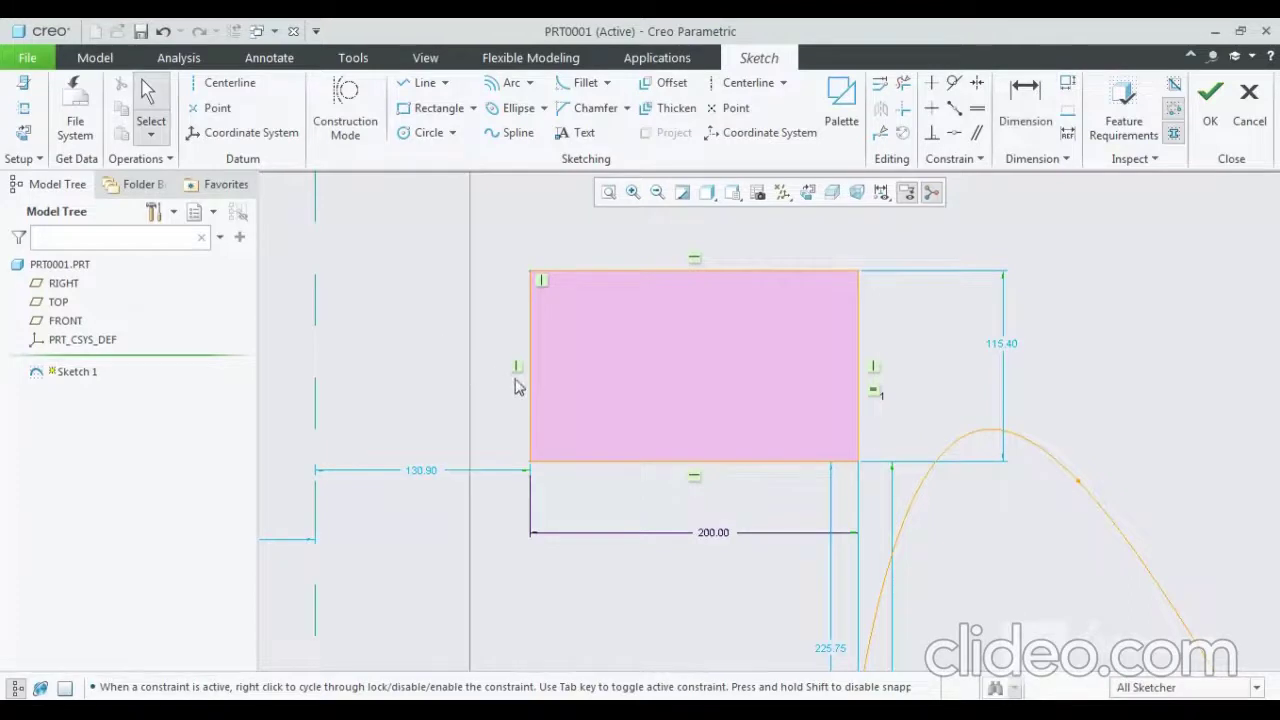
pyautogui.scroll(2, 497, 386)
pyautogui.scroll(-3, 497, 386)
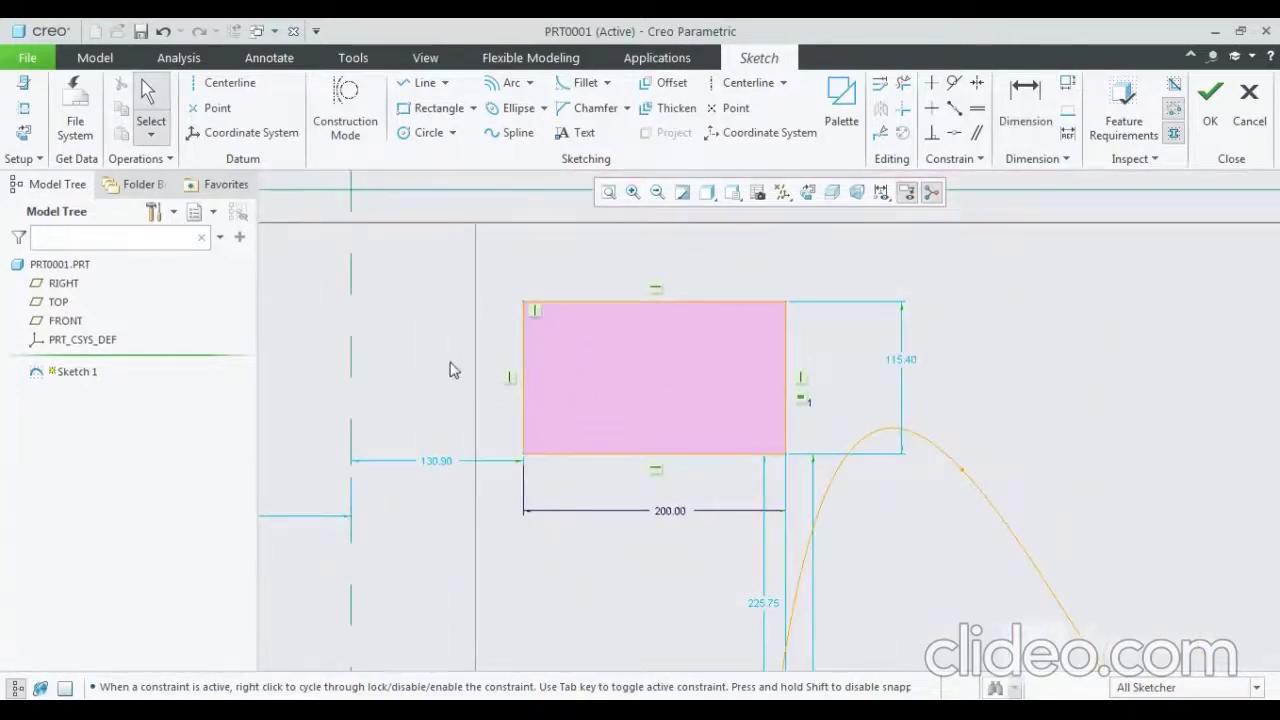
pyautogui.click(1026, 100)
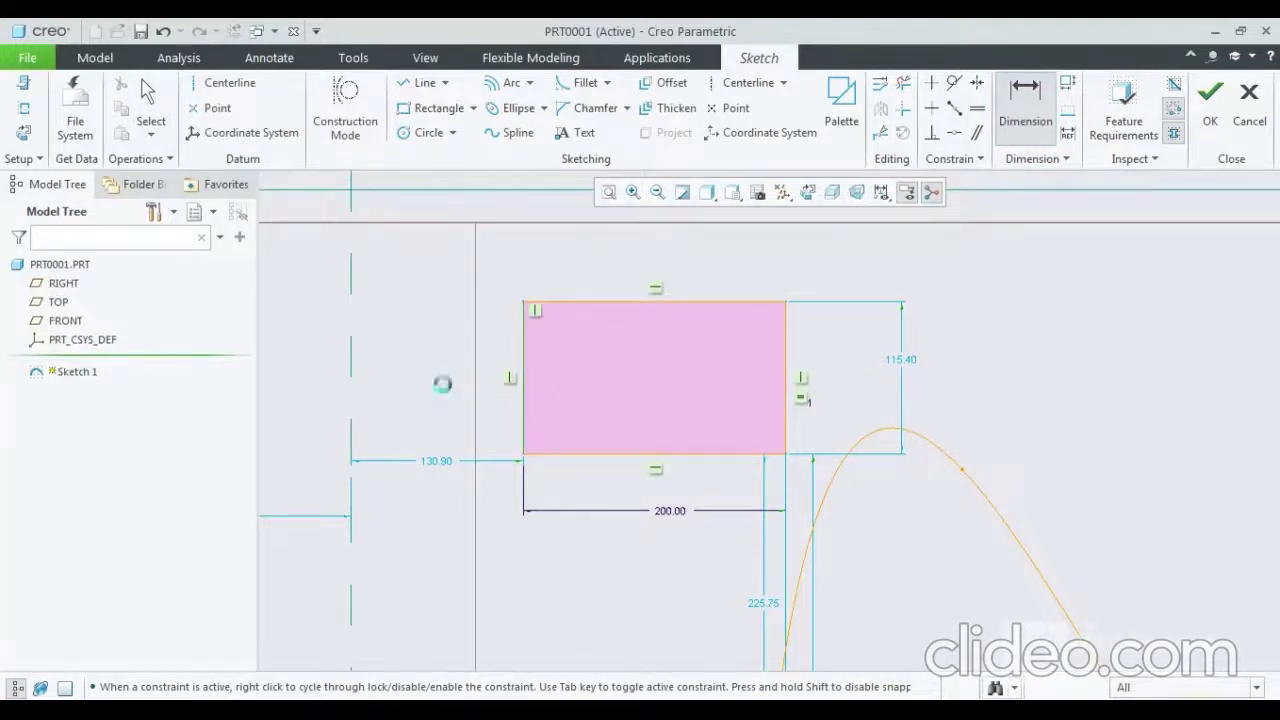
pyautogui.middleClick(443, 380)
pyautogui.rightClick(465, 412)
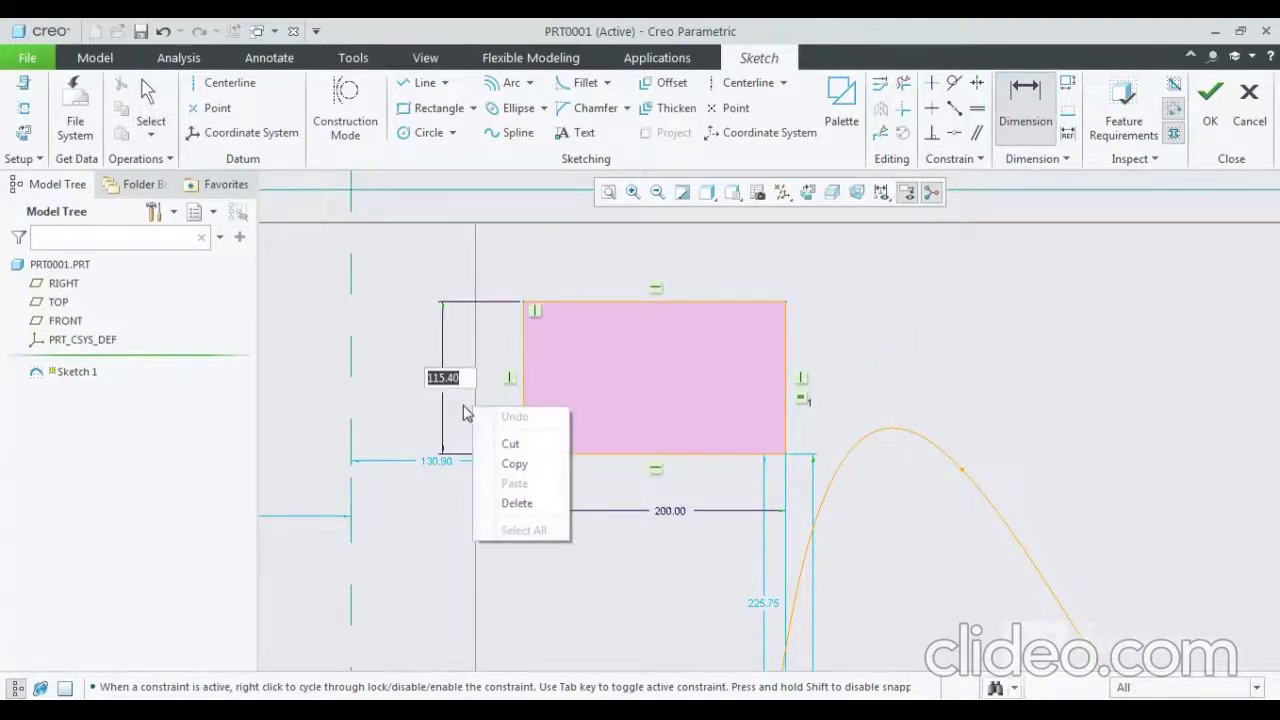
pyautogui.click(465, 412)
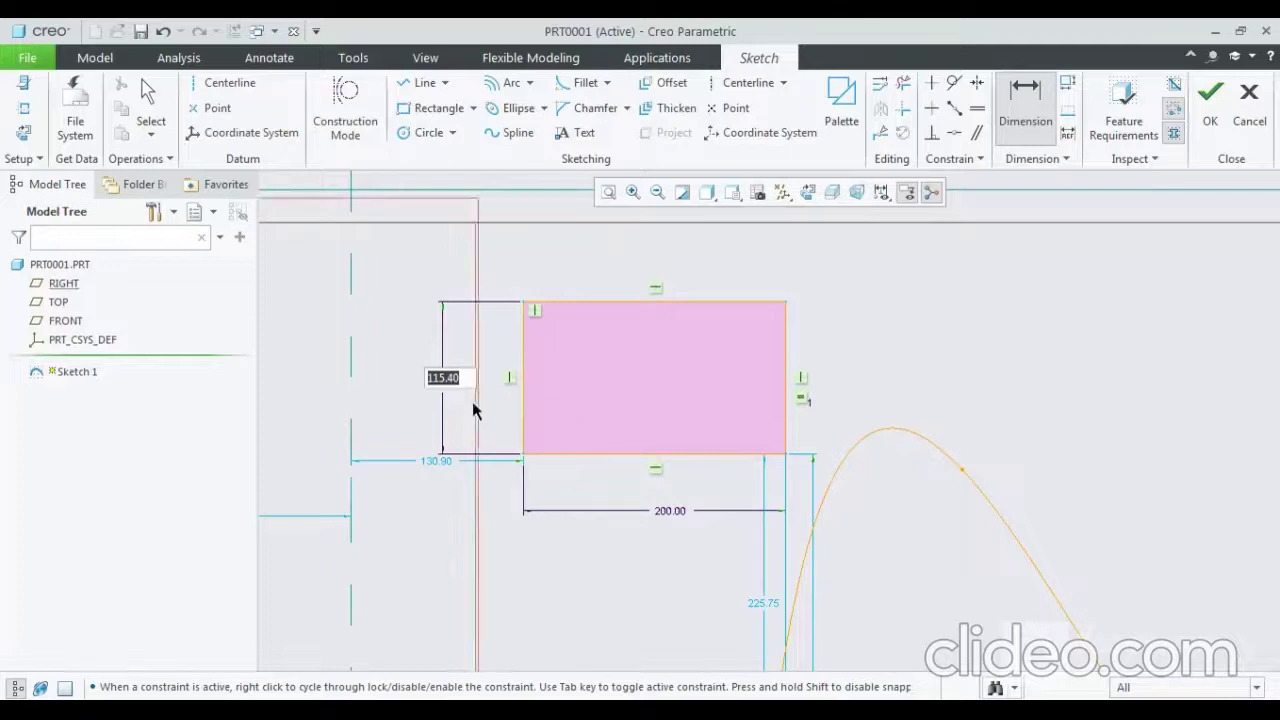
pyautogui.write('120')
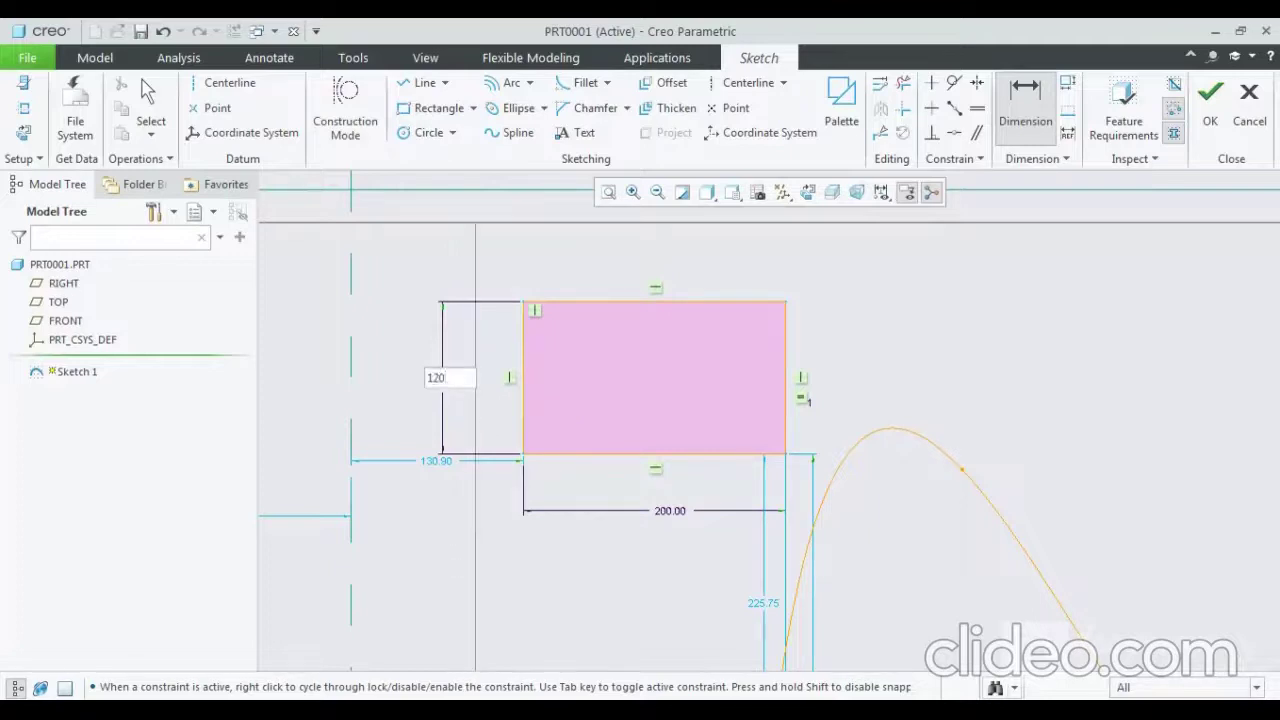
pyautogui.press('Return')
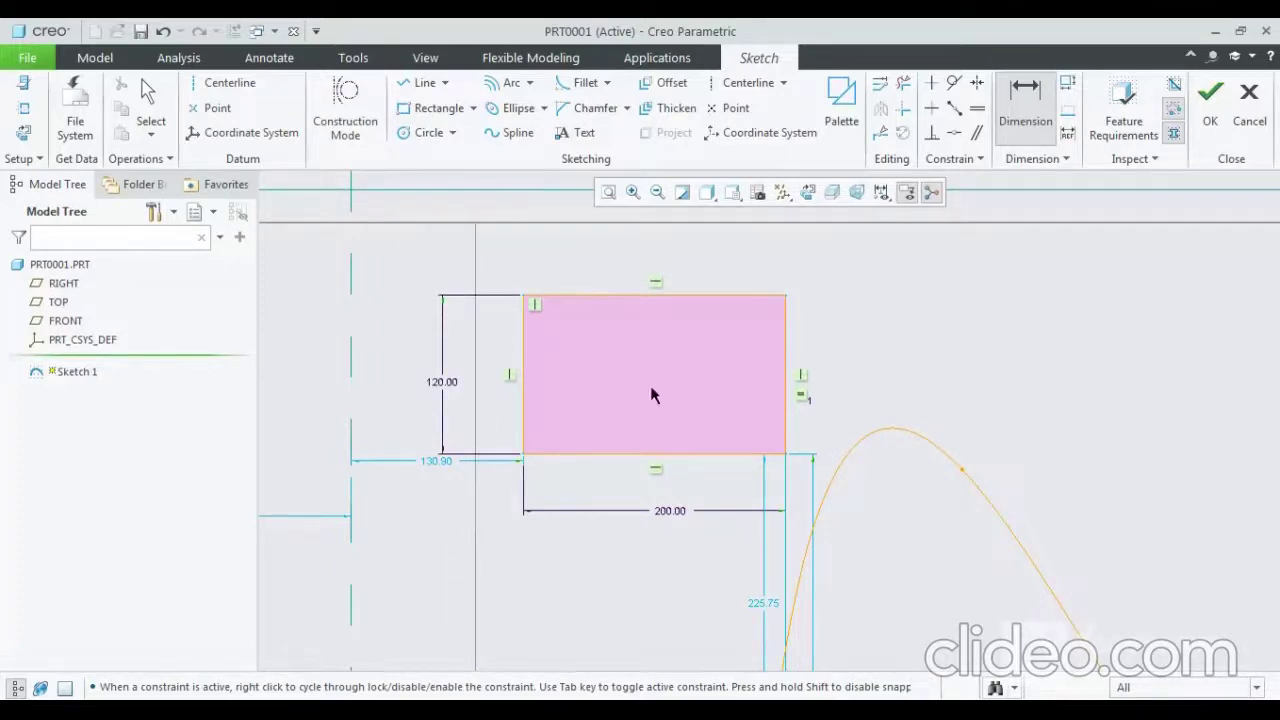
pyautogui.scroll(-2, 540, 318)
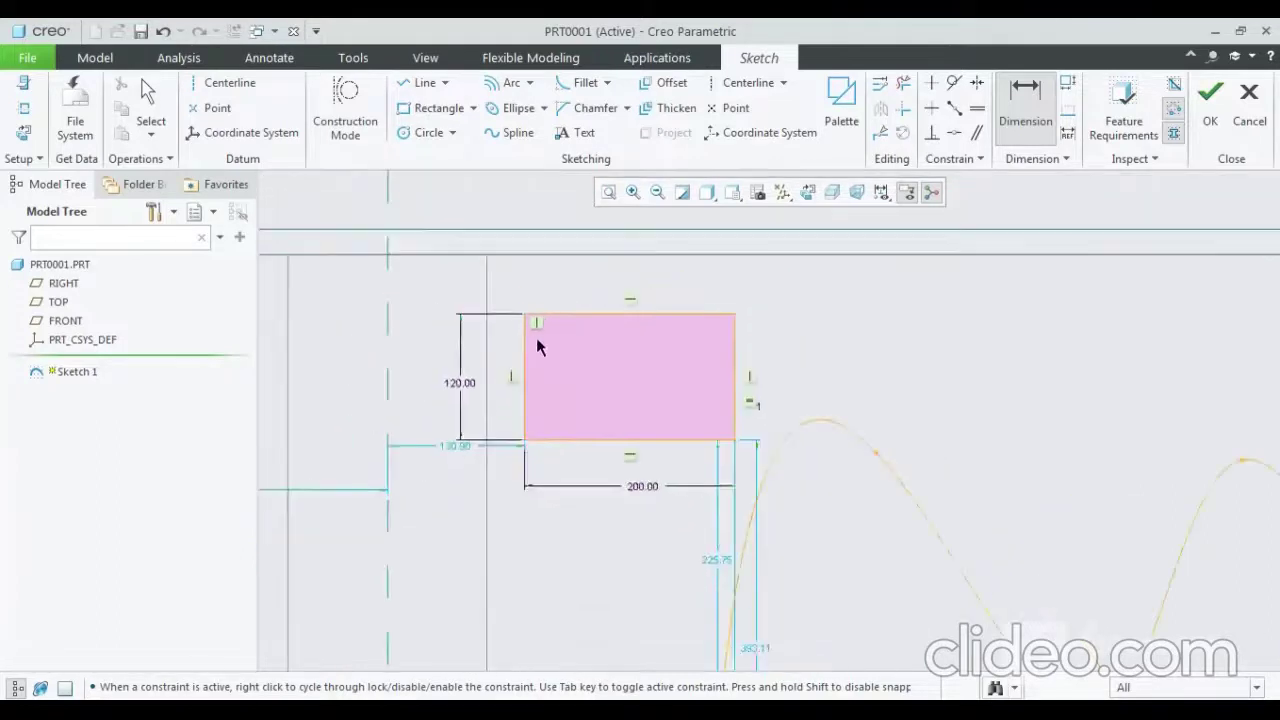
pyautogui.scroll(-3, 534, 343)
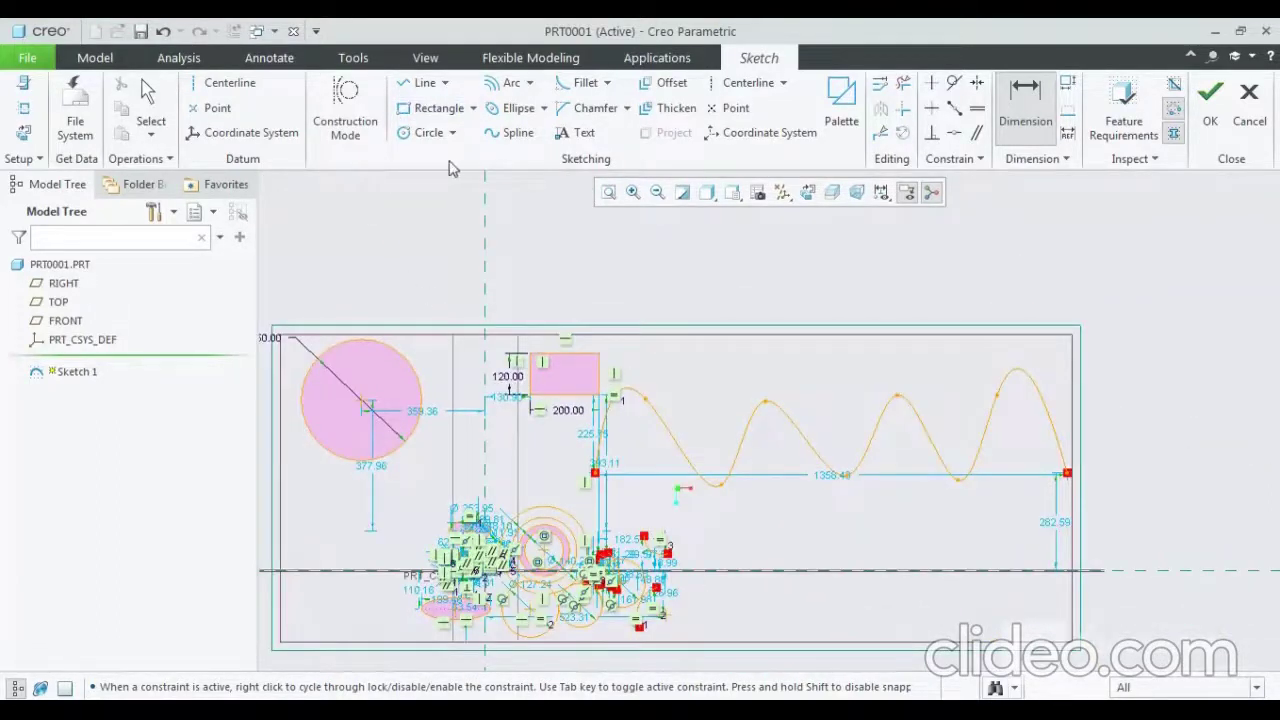
# Step: Draw an 823.84-long horizontal line above the wavy spline
pyautogui.click(420, 83)
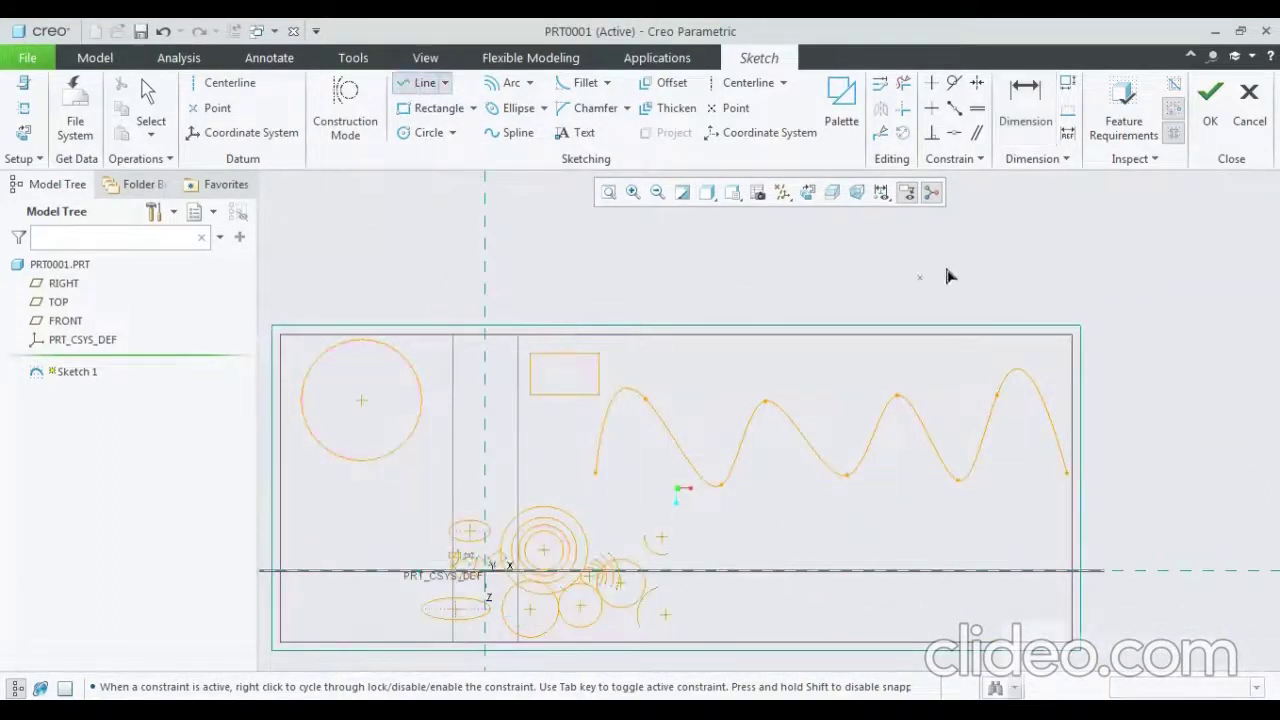
pyautogui.click(682, 290)
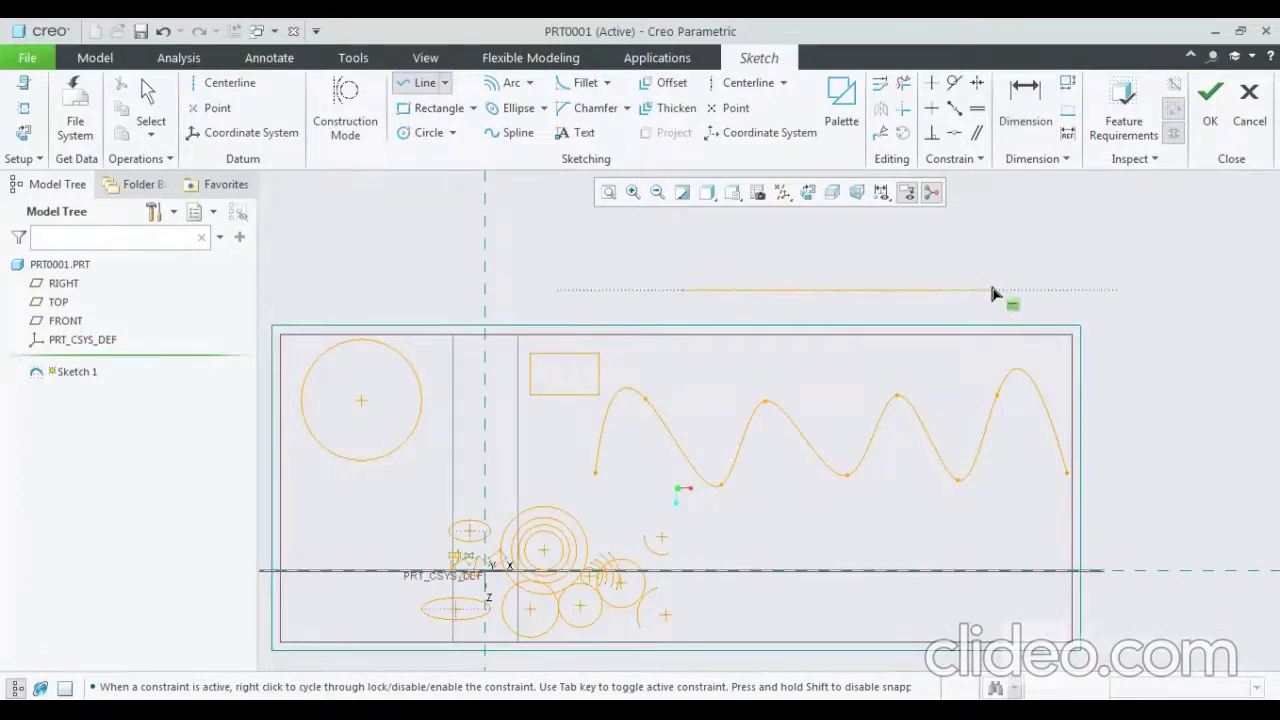
pyautogui.click(965, 290)
pyautogui.middleClick(1140, 272)
pyautogui.scroll(-3, 1000, 270)
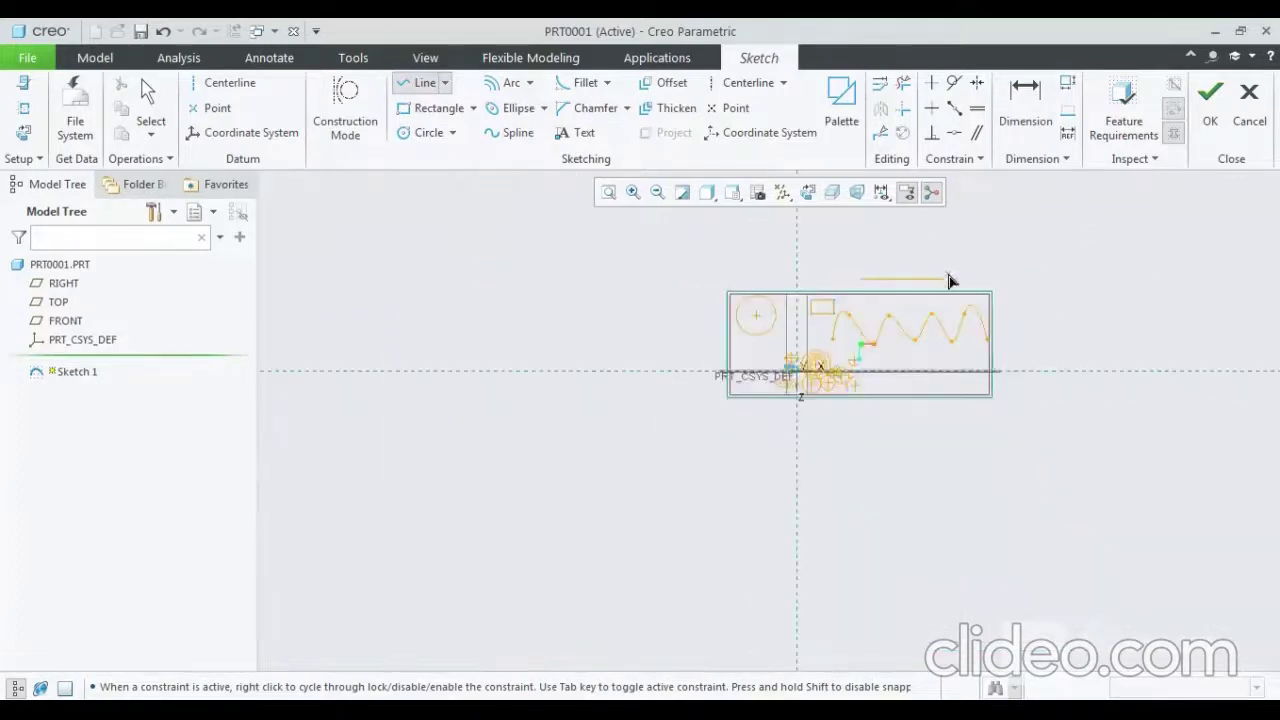
pyautogui.scroll(3, 955, 290)
pyautogui.scroll(3, 945, 300)
# Step: Add a short vertical segment near the right end of the line
pyautogui.click(891, 264)
pyautogui.scroll(3, 900, 280)
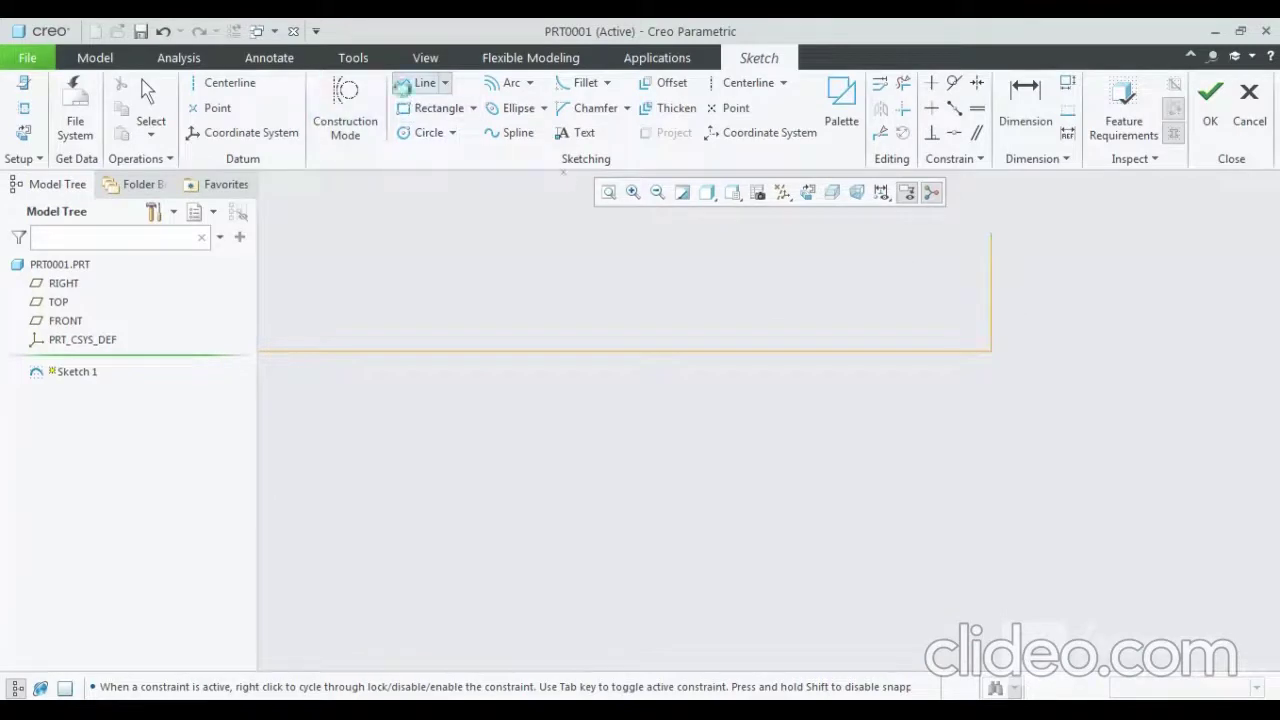
pyautogui.click(990, 292)
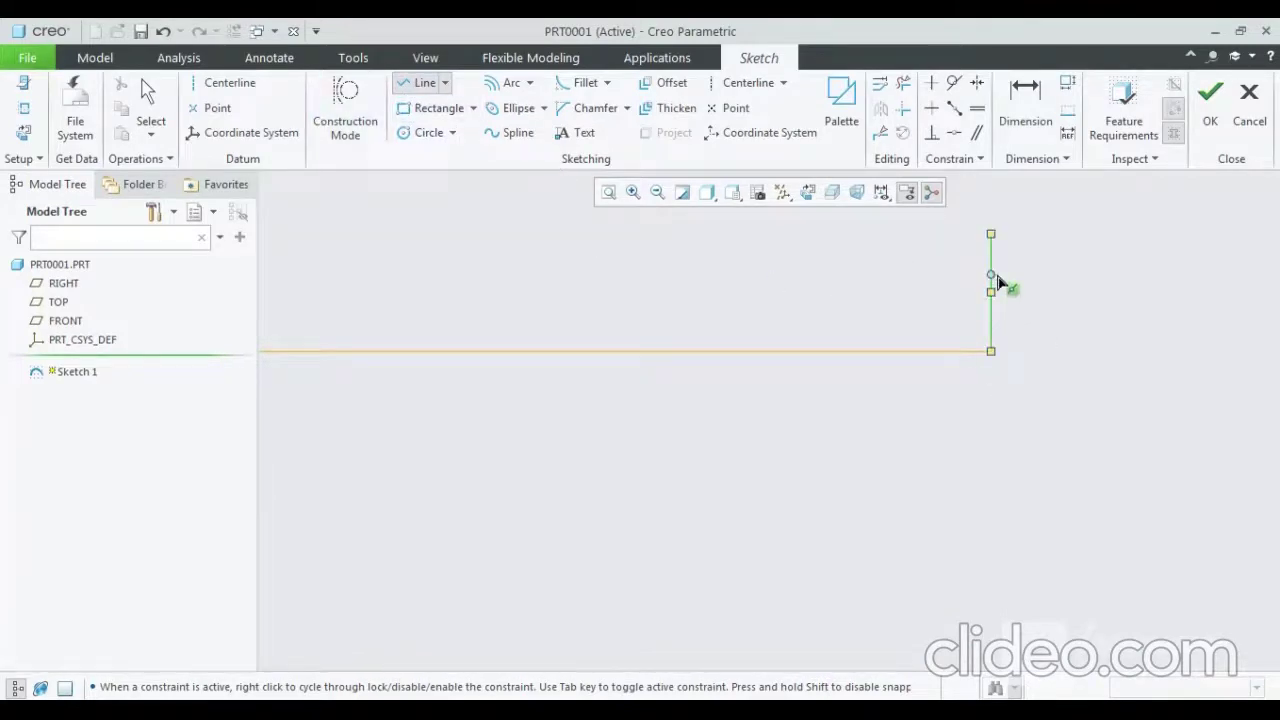
pyautogui.middleClick(997, 283)
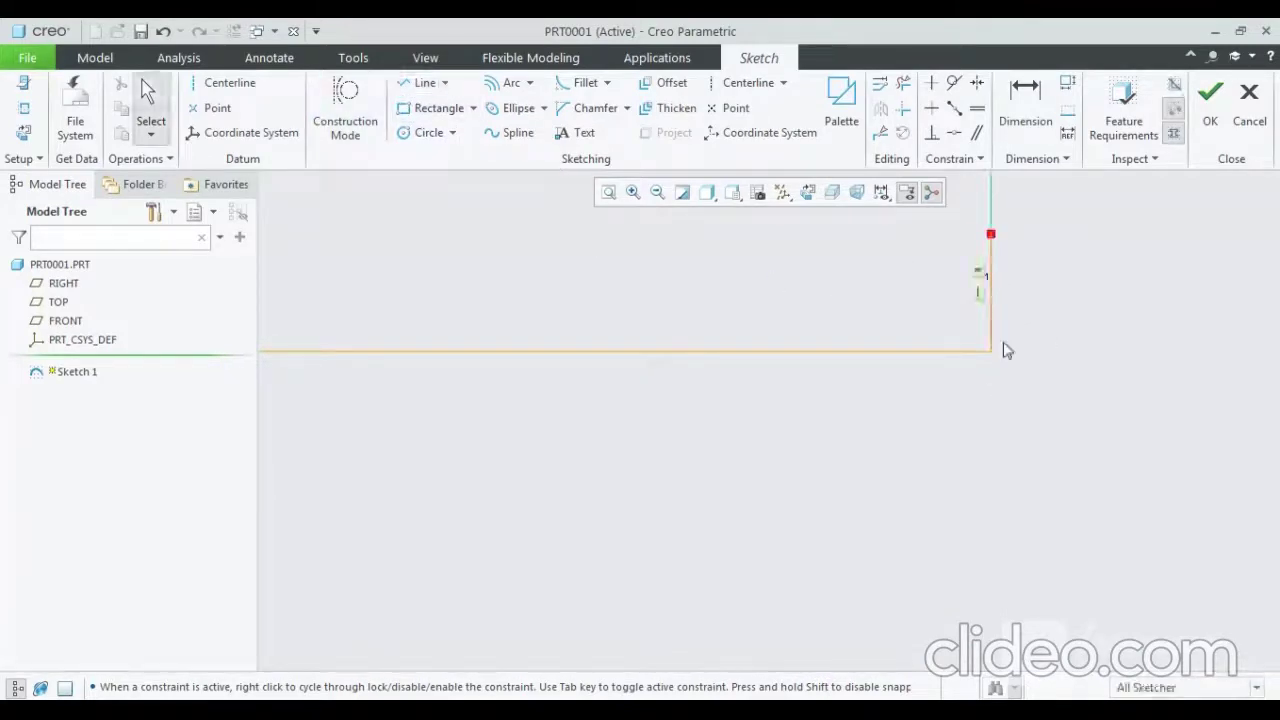
# Step: Select the short vertical segment and zoom around it
pyautogui.click(992, 320)
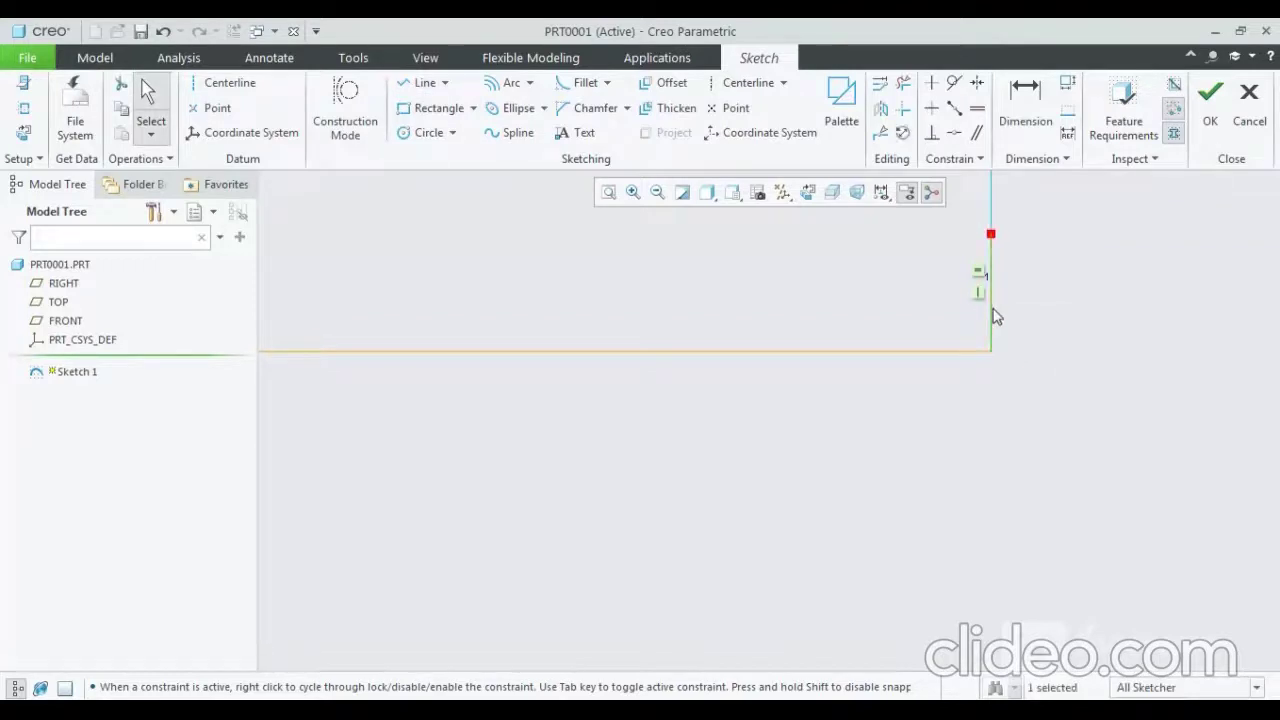
pyautogui.click(997, 317)
pyautogui.scroll(1, 905, 342)
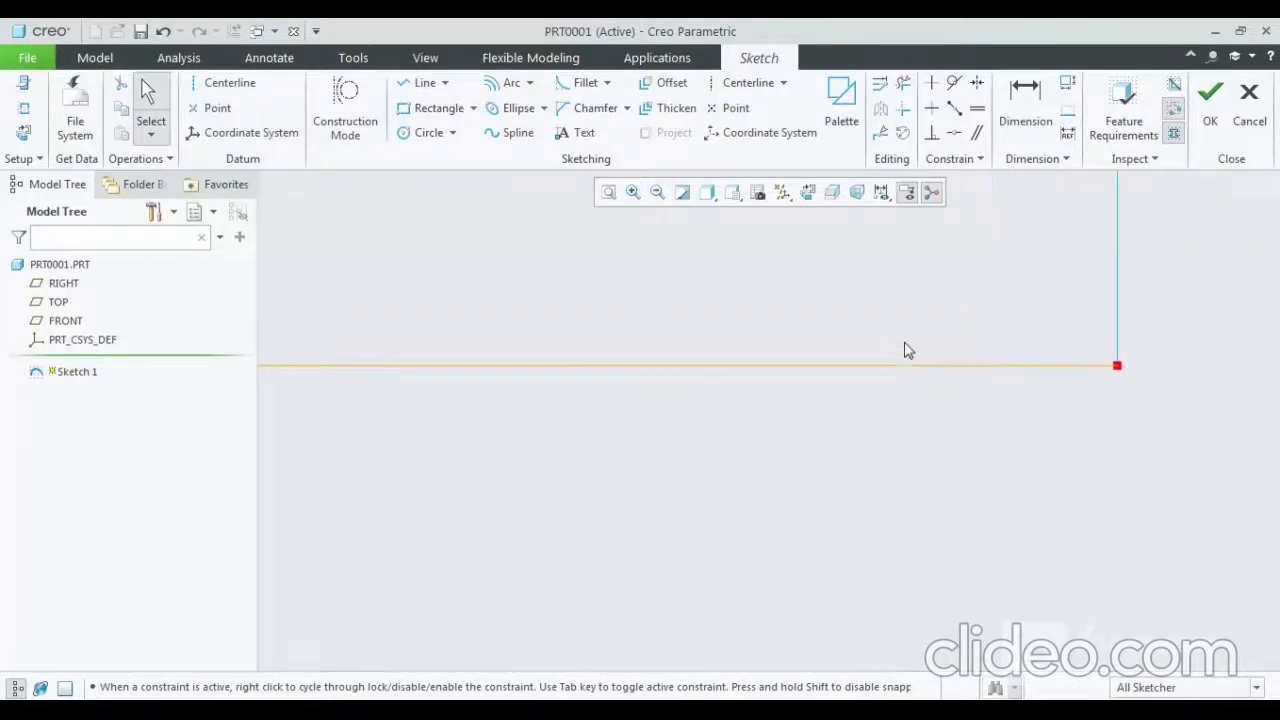
pyautogui.scroll(1, 855, 344)
pyautogui.scroll(-3, 850, 345)
pyautogui.scroll(-3, 843, 350)
pyautogui.scroll(-2, 840, 350)
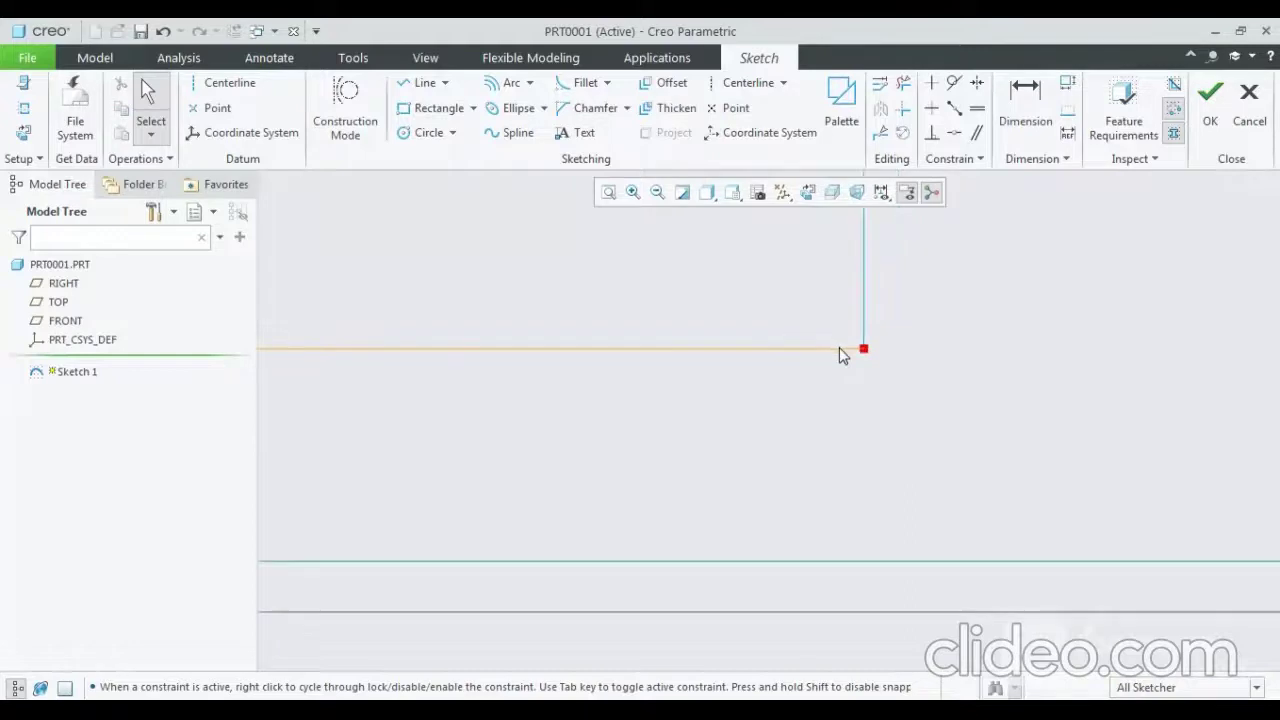
pyautogui.scroll(-2, 838, 349)
pyautogui.scroll(-2, 810, 355)
pyautogui.scroll(1, 720, 350)
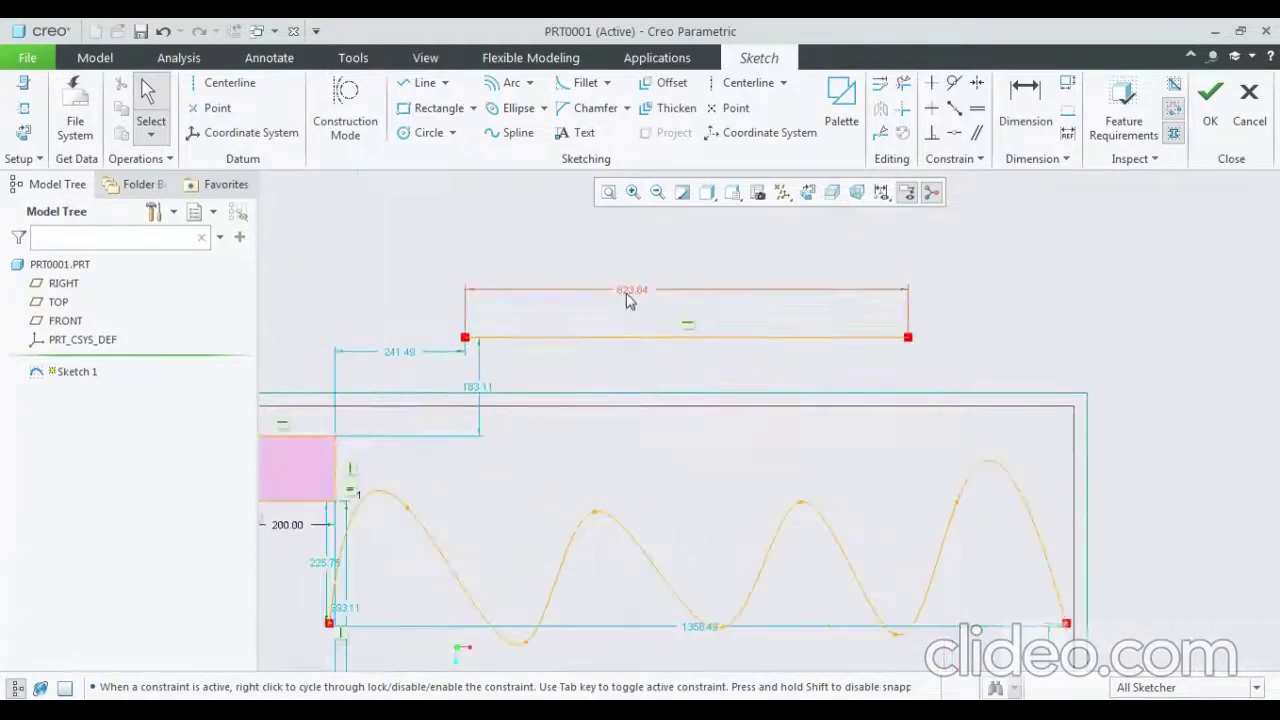
pyautogui.click(1019, 97)
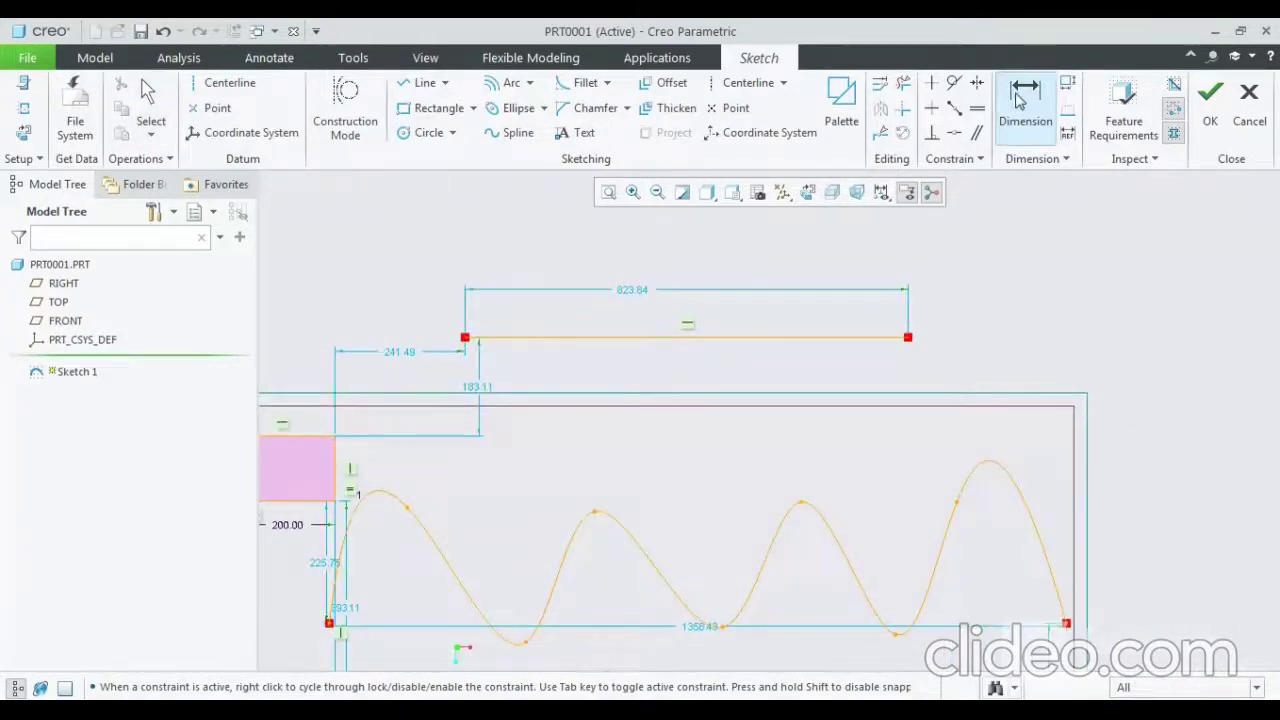
# Step: Dimension the horizontal line above the wavy spline, changing its length from 823.84 to 1000
pyautogui.click(603, 338)
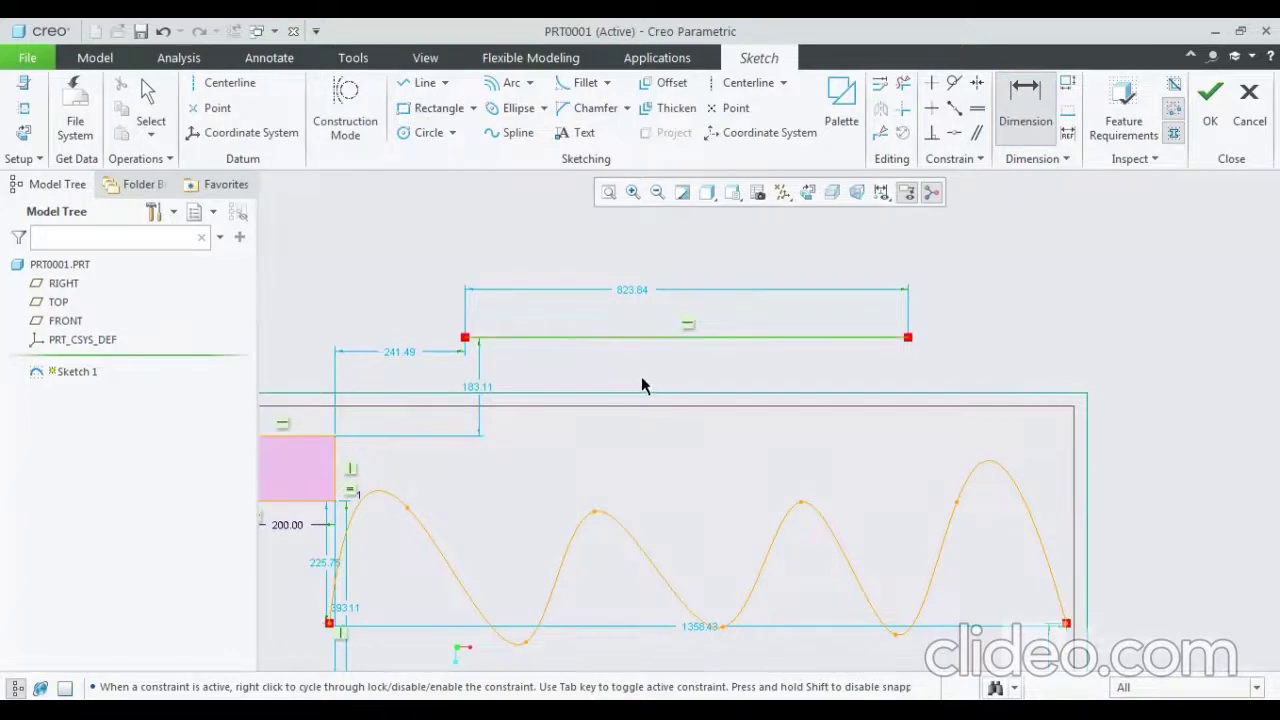
pyautogui.middleClick(670, 366)
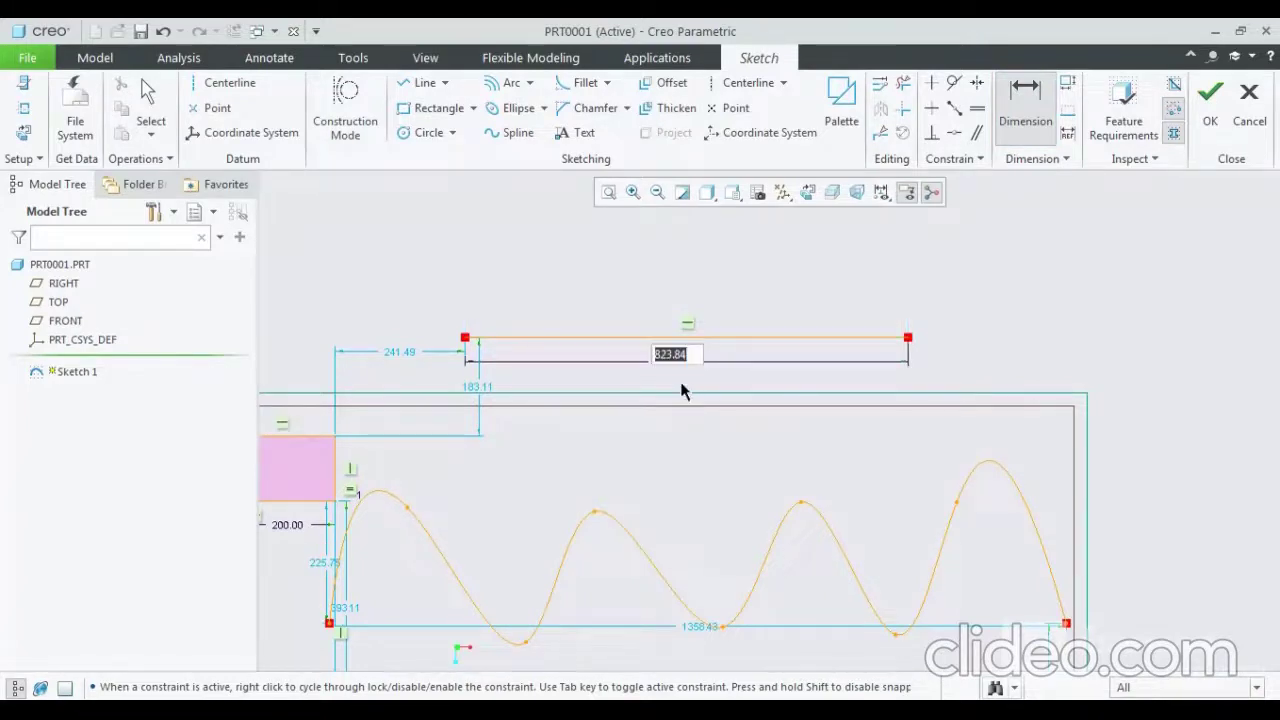
pyautogui.write('1000')
pyautogui.press('Return')
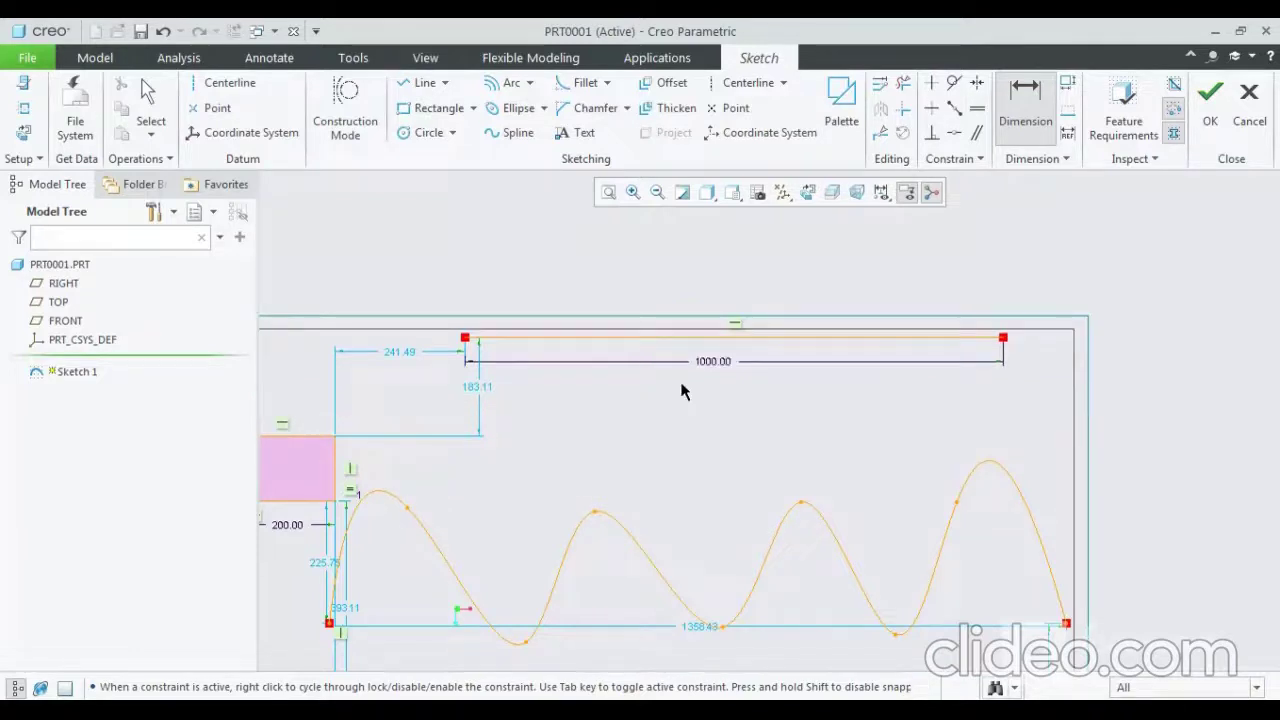